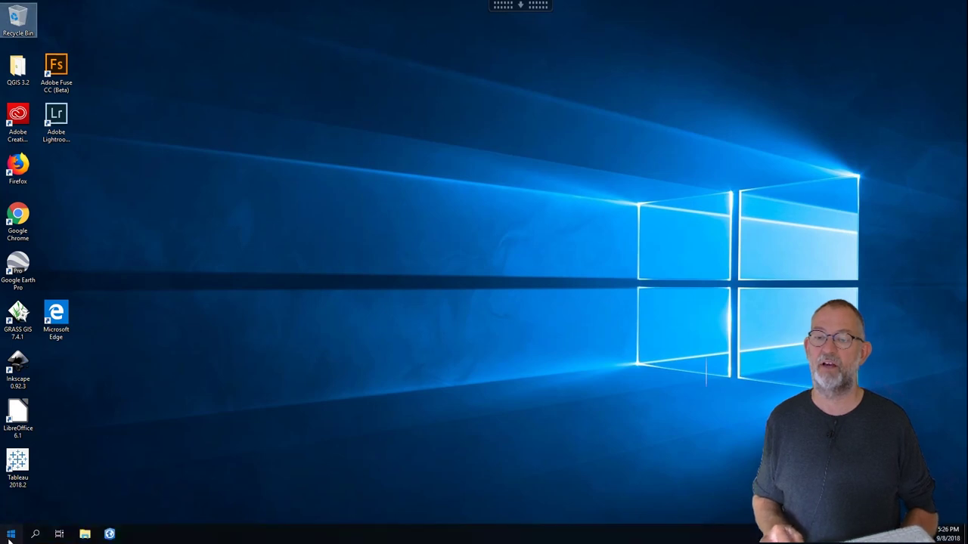
- Launch QGIS Desktop 3.2.0 and maximize its window
click(10, 539)
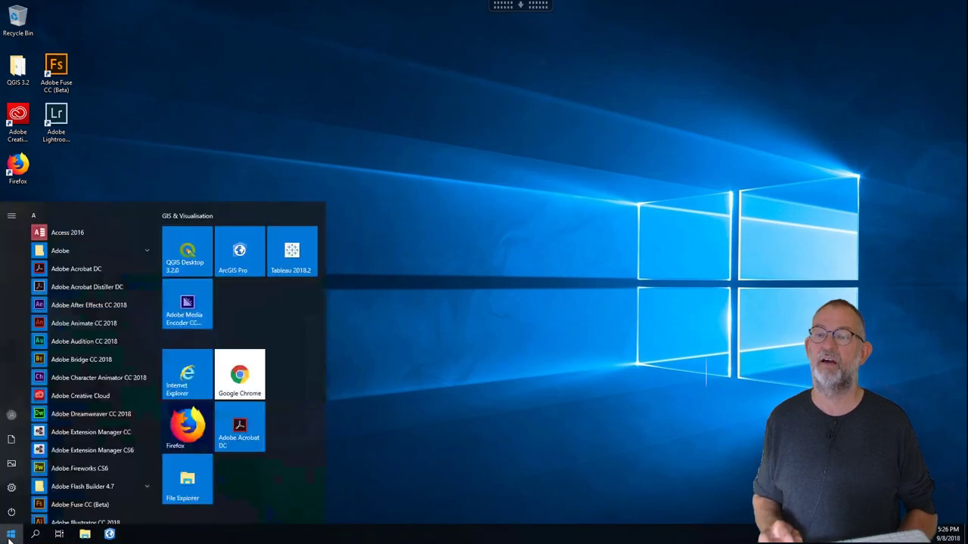
click(179, 263)
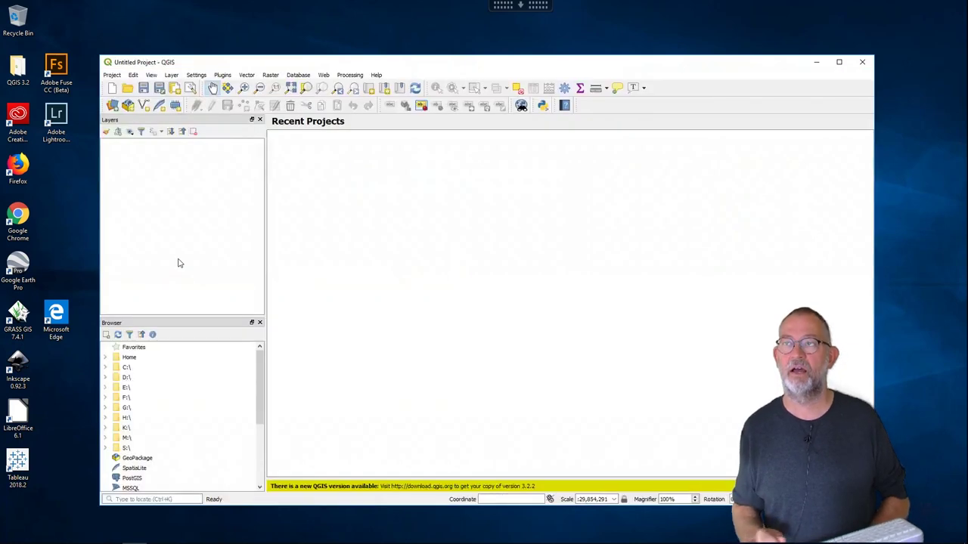
click(839, 62)
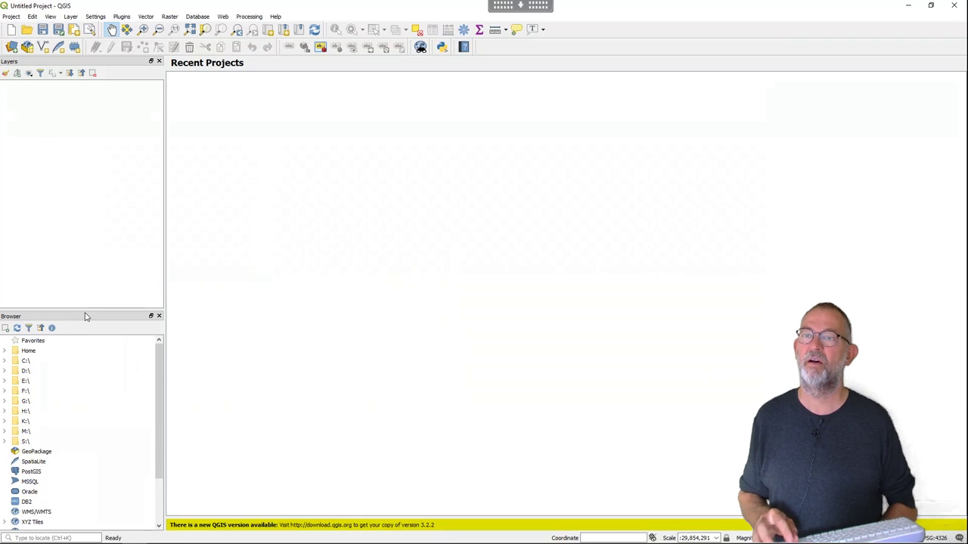
- Stack the Browser panel with the Layers panel as tabs and bring the Browser to the front
drag(84, 318, 89, 272)
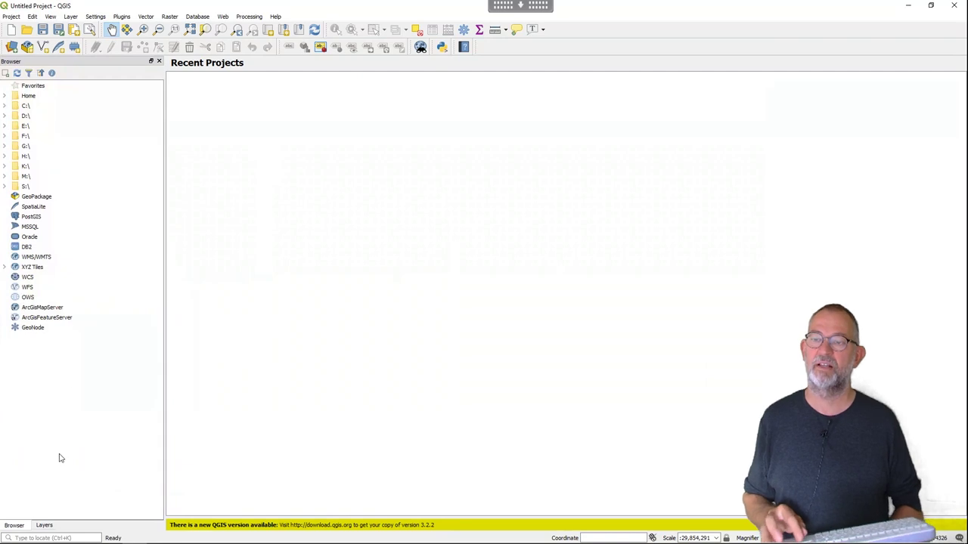
click(46, 526)
click(14, 526)
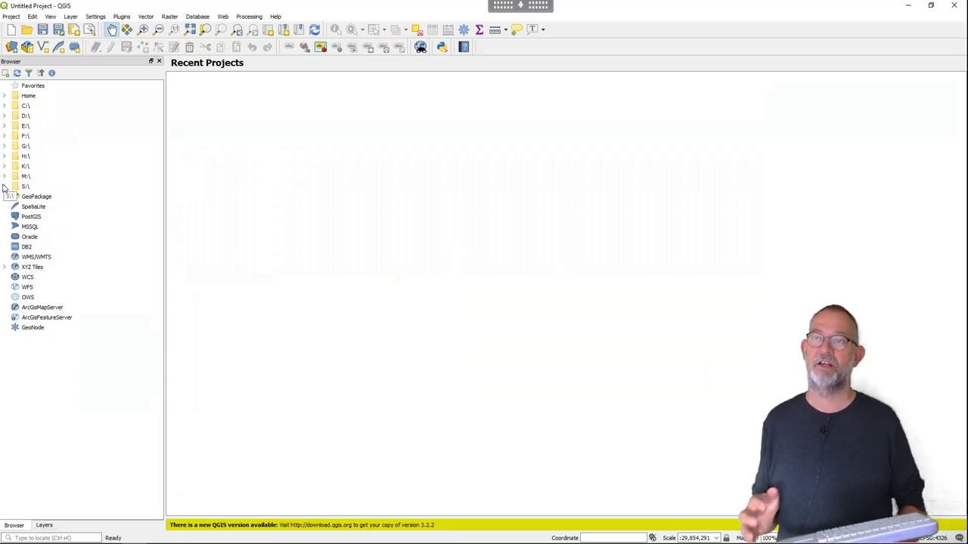
- Add the Data folder on the IMT-GIS (S:) network drive to the Browser favorites
right_click(30, 87)
click(62, 91)
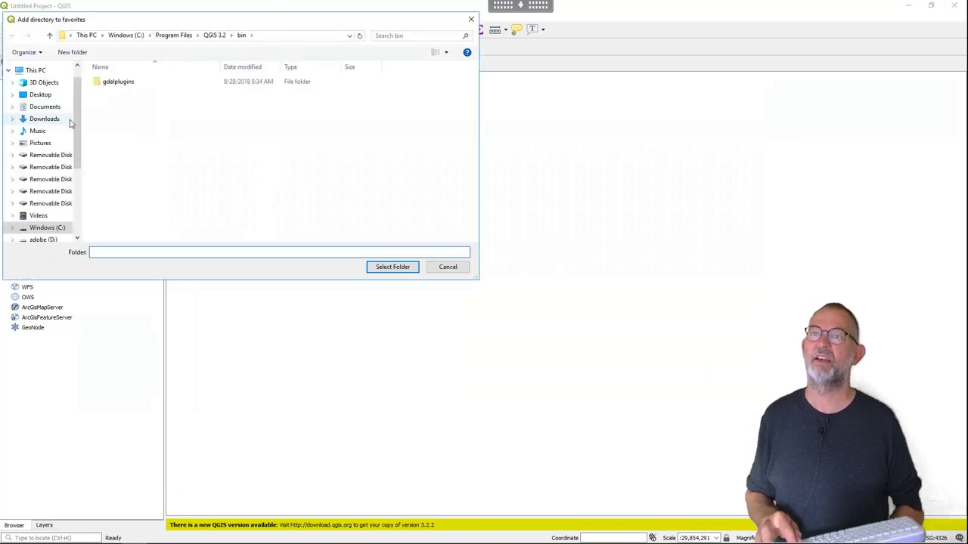
scroll(61, 151, down, 3)
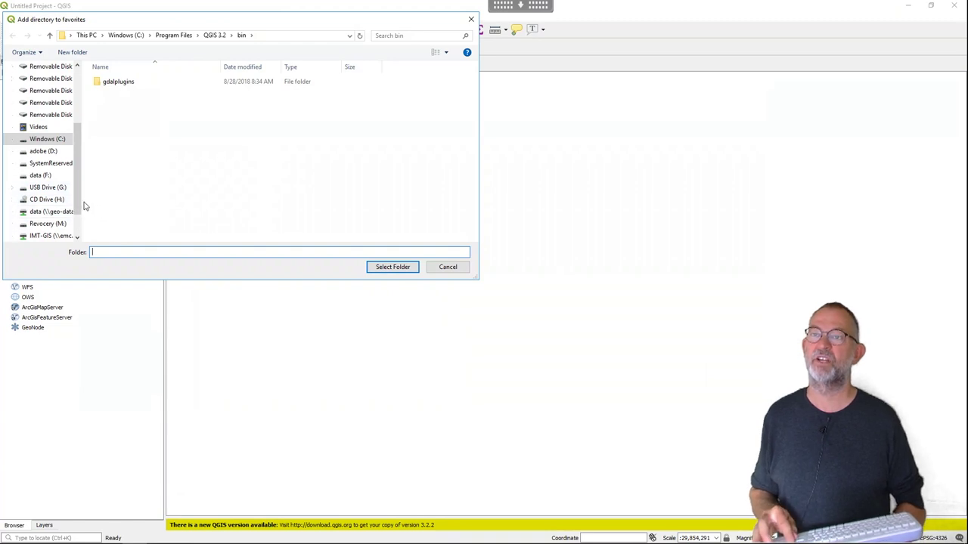
drag(81, 206, 80, 226)
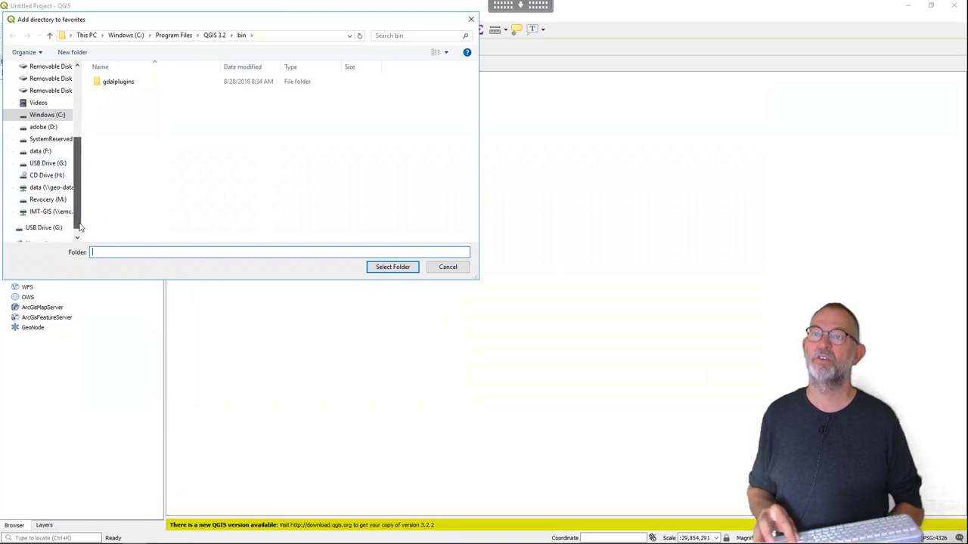
click(13, 208)
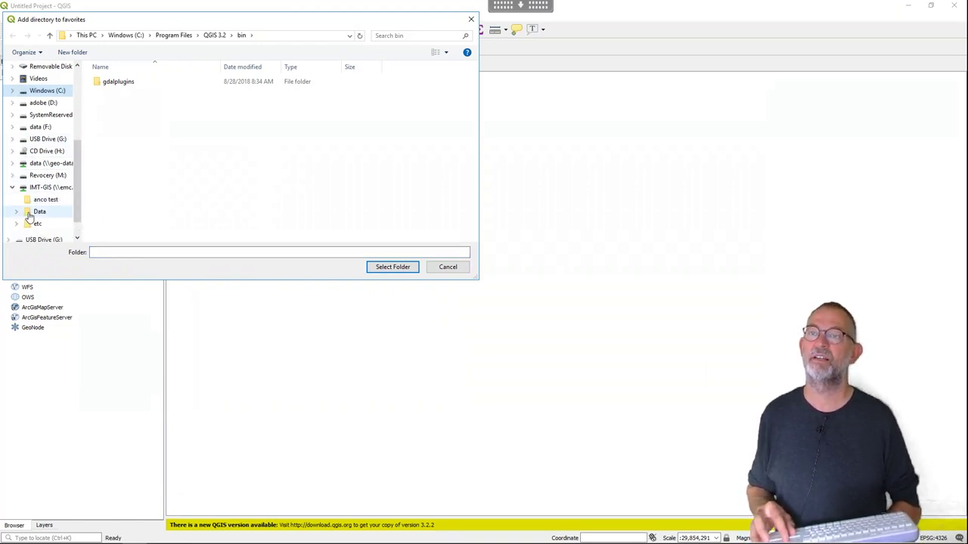
click(34, 212)
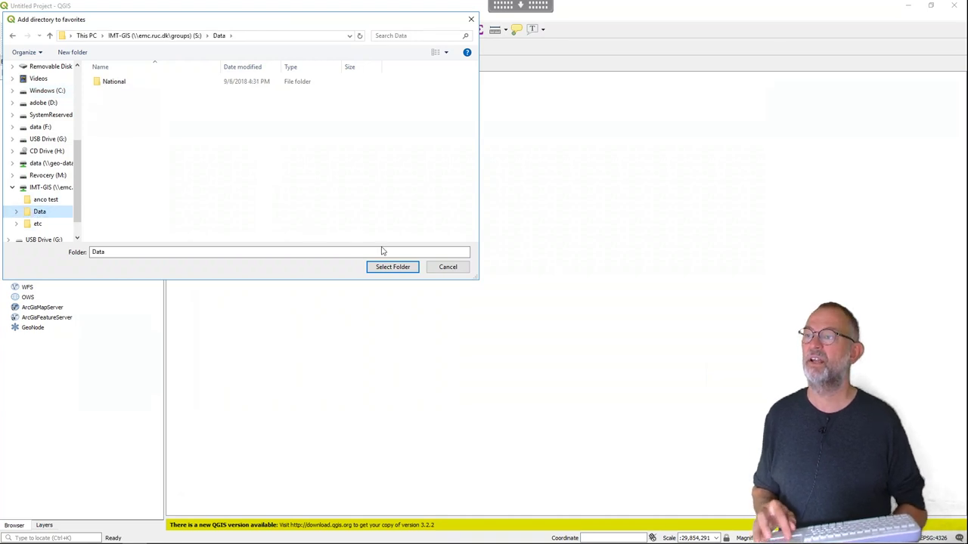
click(392, 266)
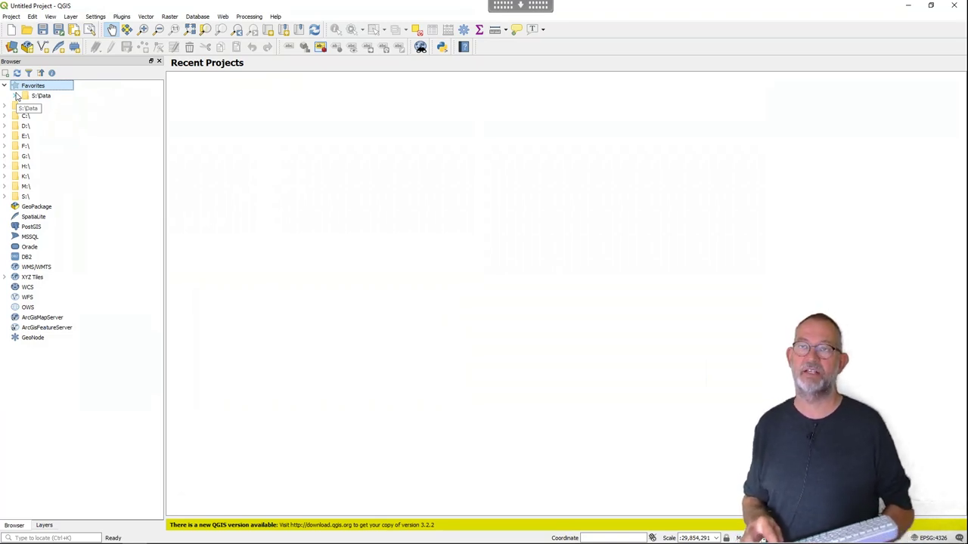
- Expand the S:\Data favorite and create a new empty project
click(17, 96)
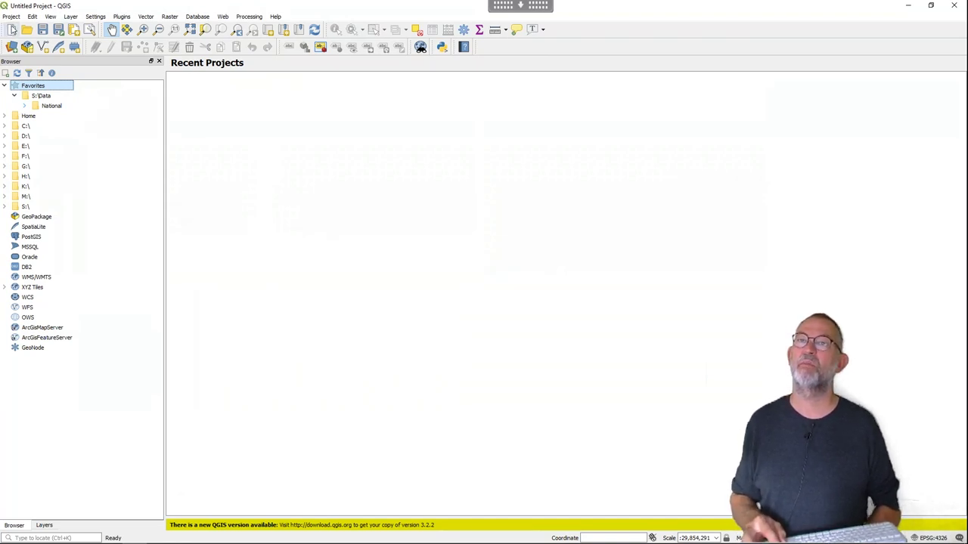
click(12, 15)
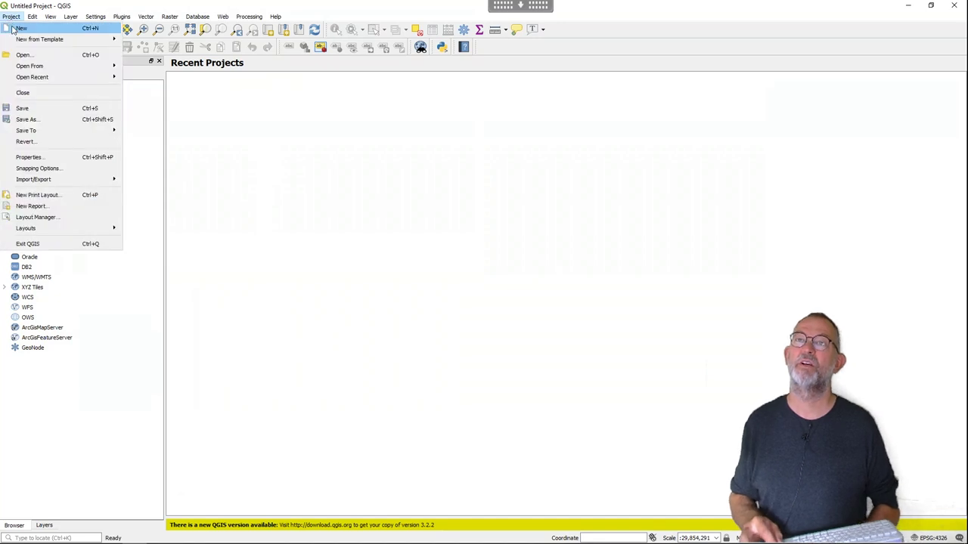
click(13, 29)
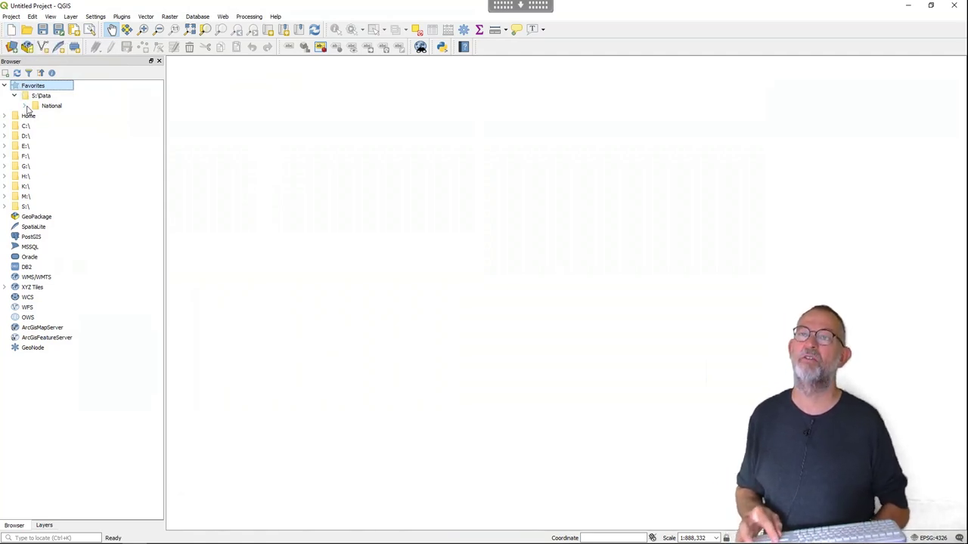
- Add the JERNBANE.shp railway layer from the National/DK/TRAFIK folder to the map
click(25, 105)
click(34, 116)
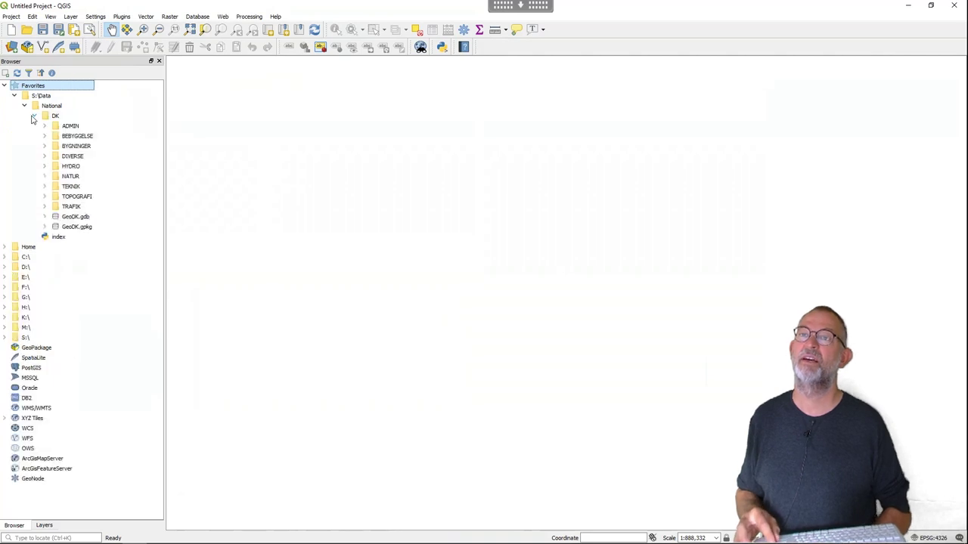
click(46, 208)
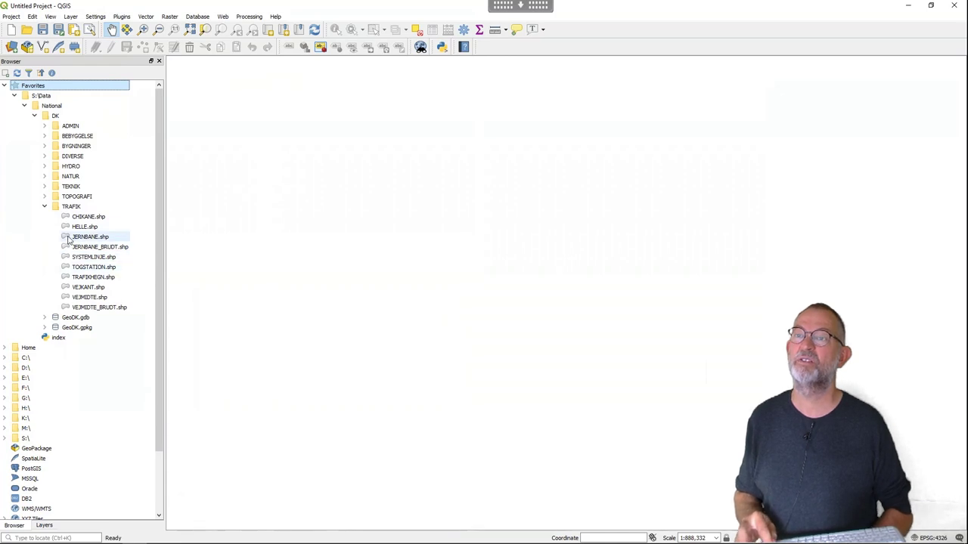
drag(68, 238, 269, 226)
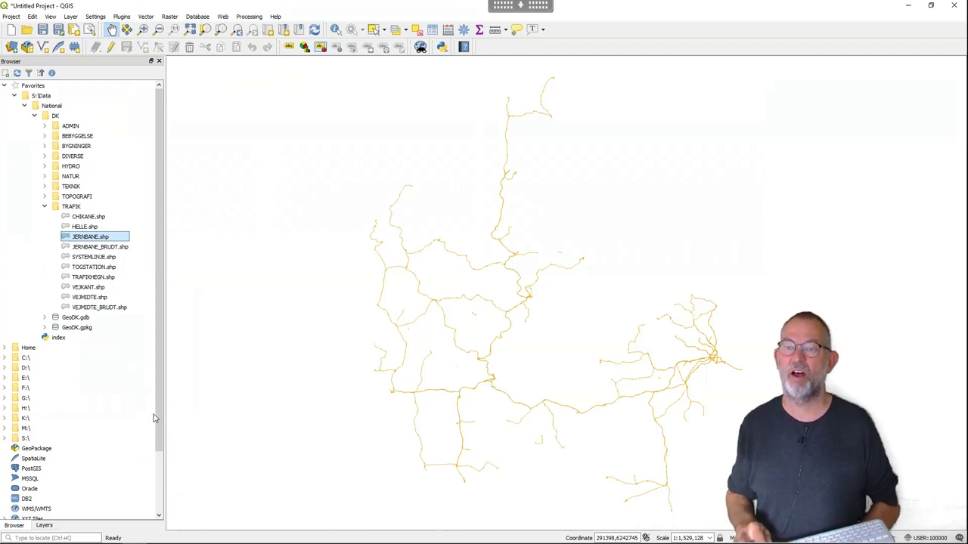
- Add the OpenStreetMap XYZ tile layer to the map
drag(157, 417, 160, 501)
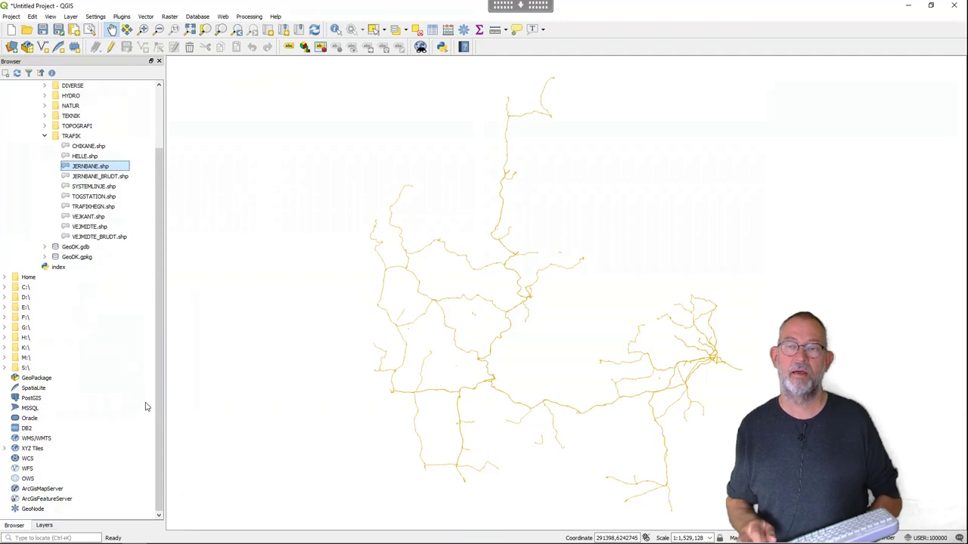
click(6, 448)
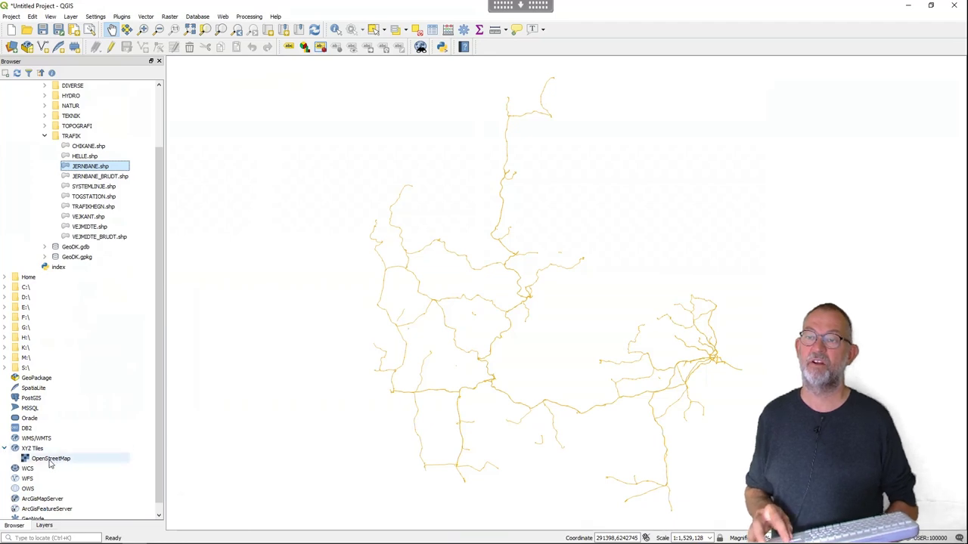
drag(50, 464, 373, 426)
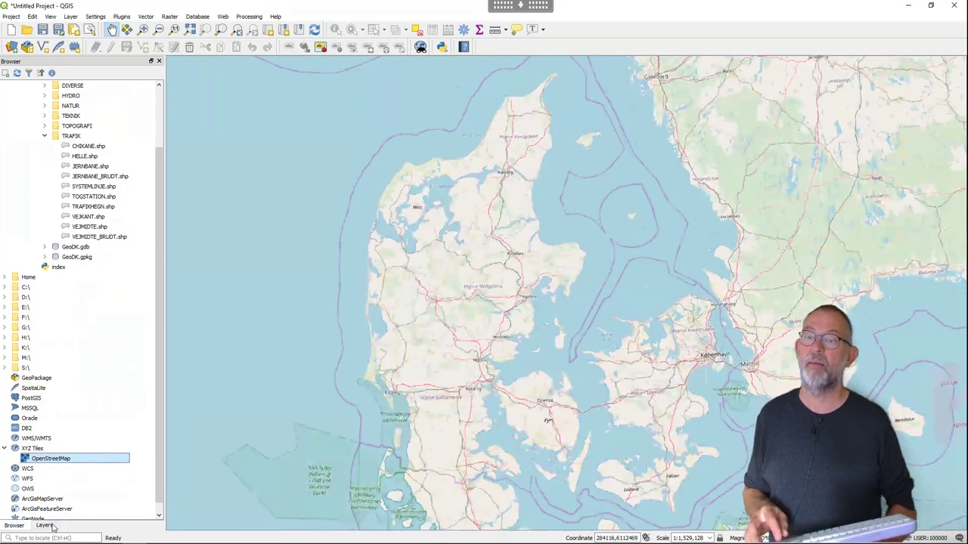
- Move the OpenStreetMap layer below the JERNBANE layer in the layer order
click(43, 526)
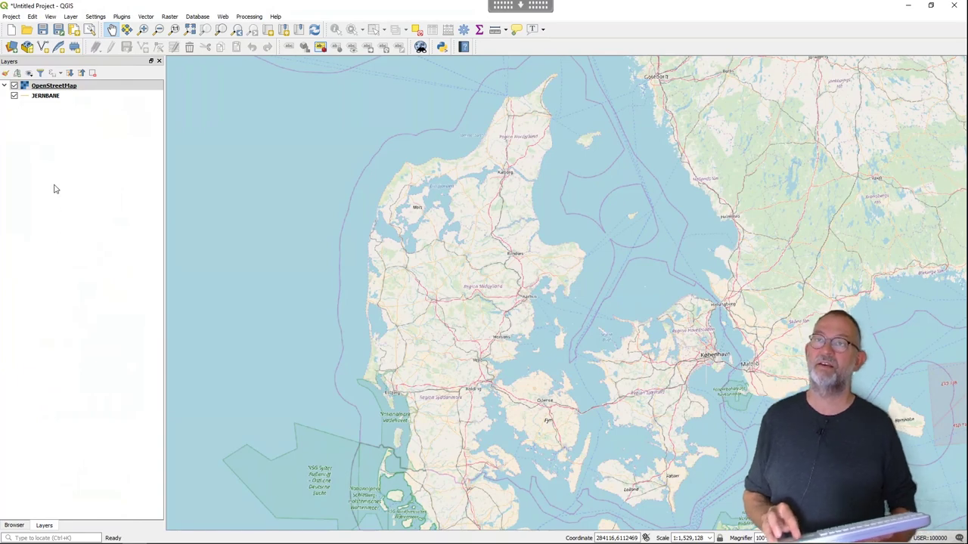
click(60, 88)
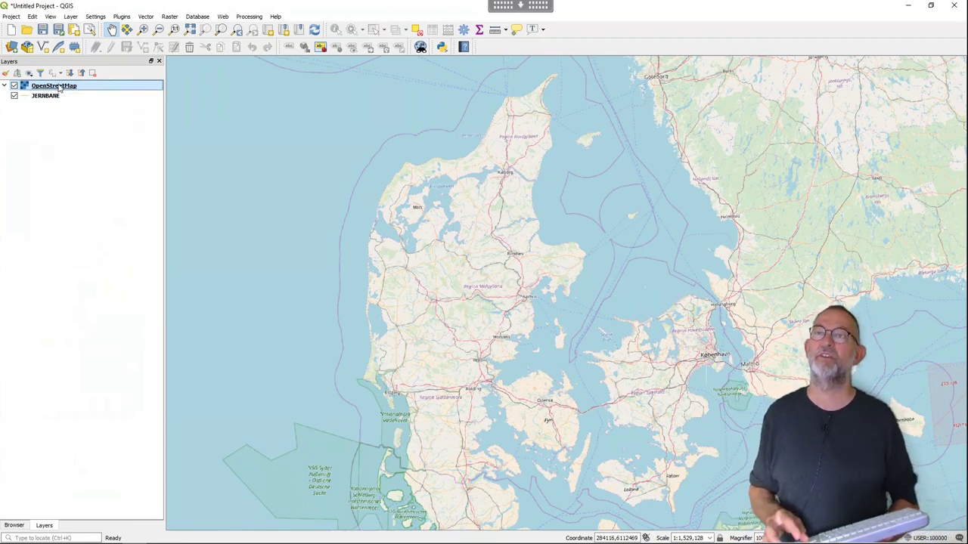
drag(59, 88, 57, 117)
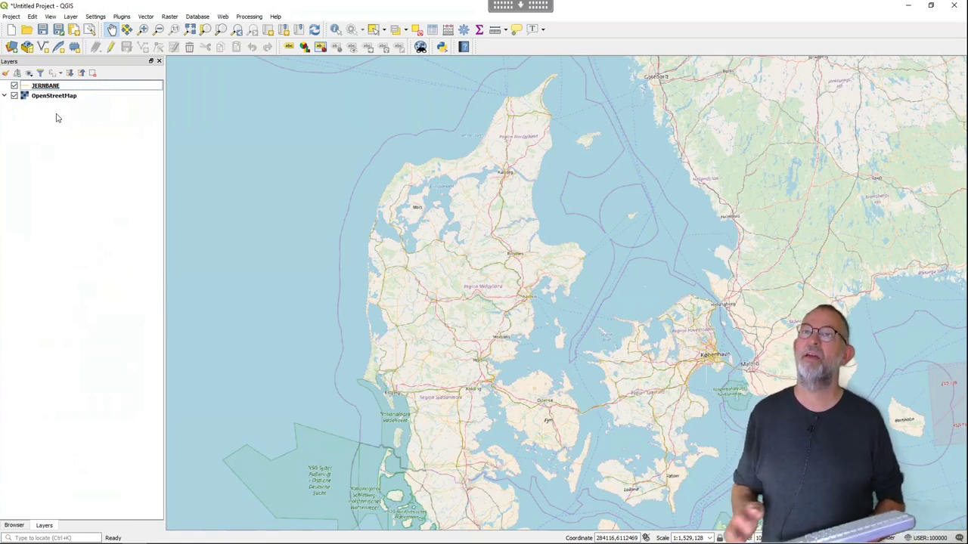
click(26, 86)
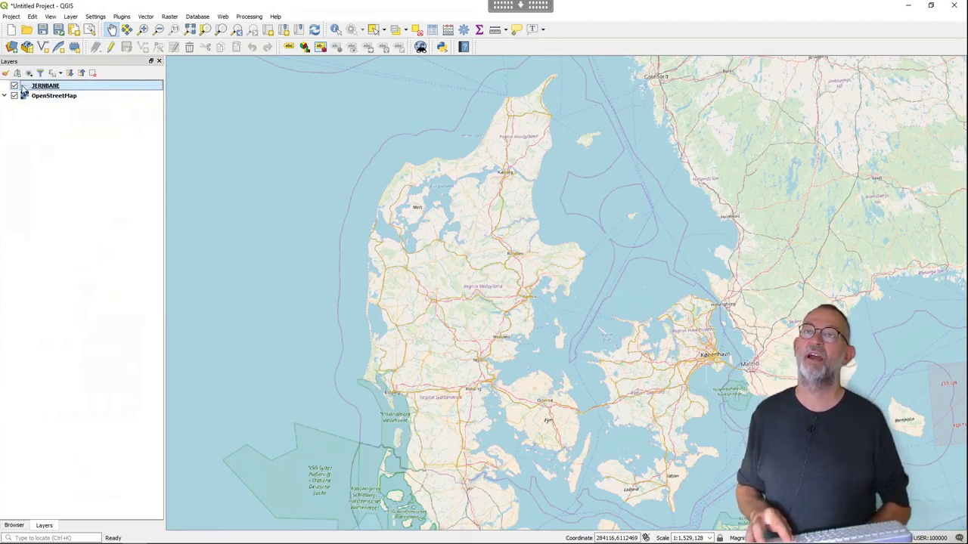
double_click(22, 86)
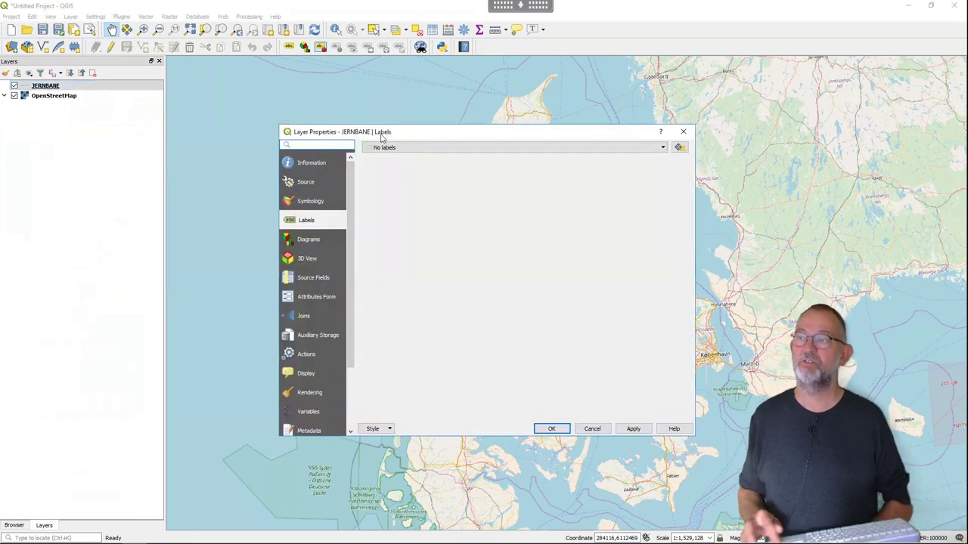
click(683, 132)
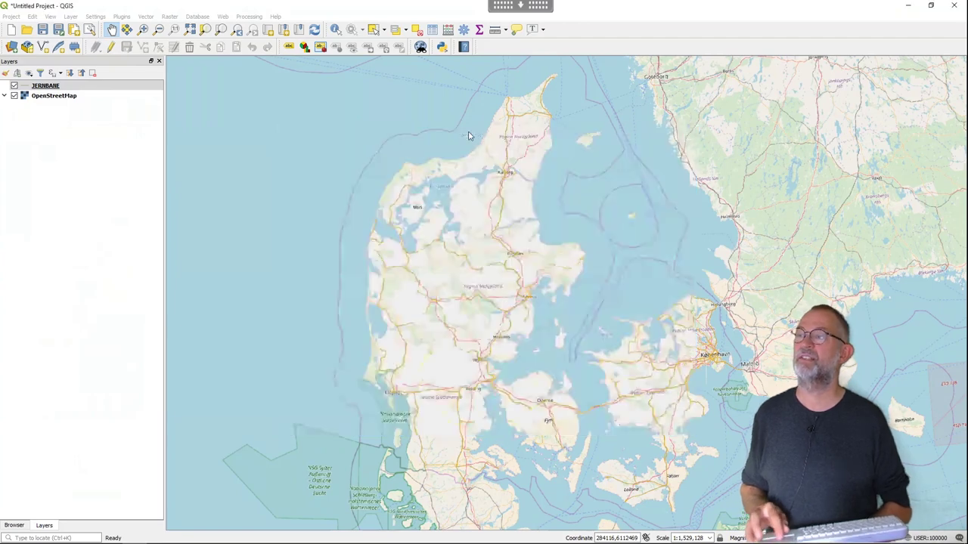
- Style the JERNBANE layer with the topo railway line symbol from the Favorites symbols
right_click(44, 89)
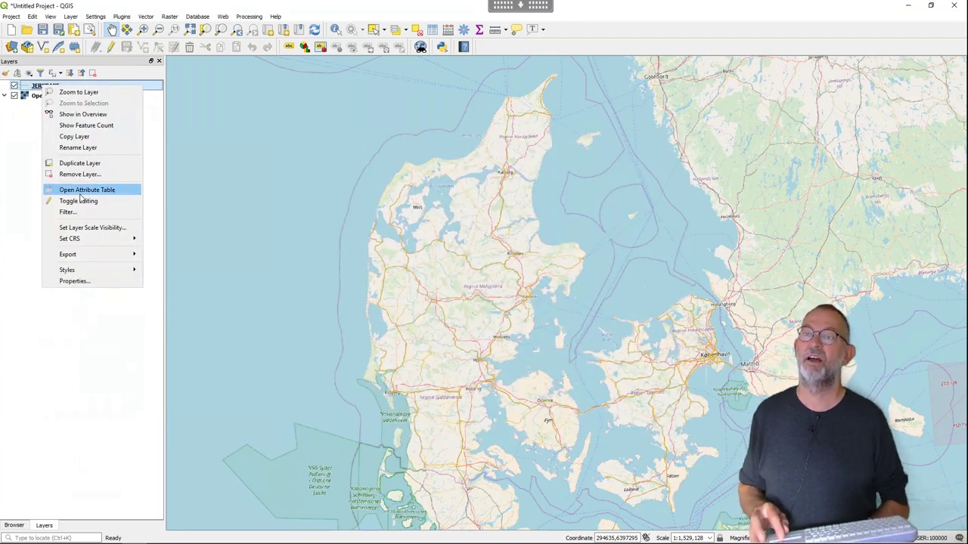
click(95, 284)
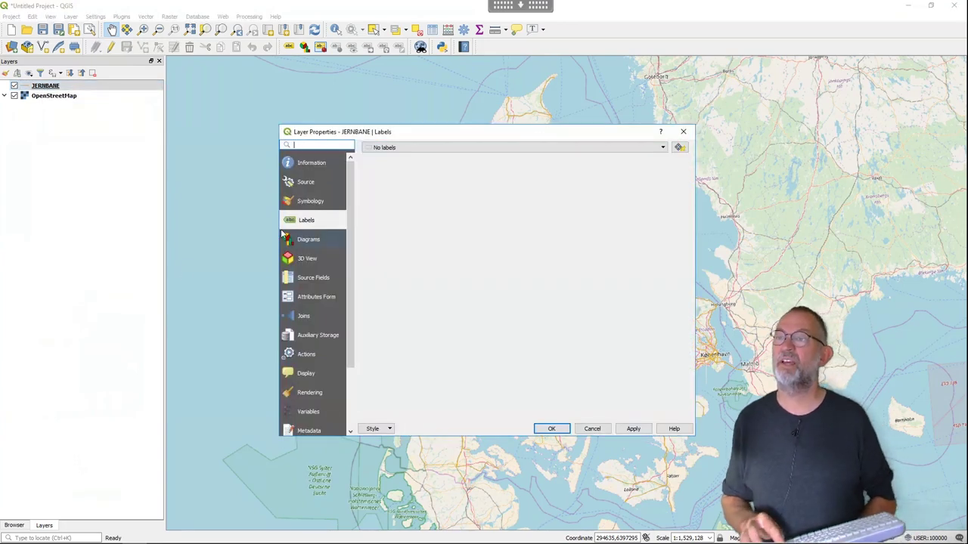
click(306, 204)
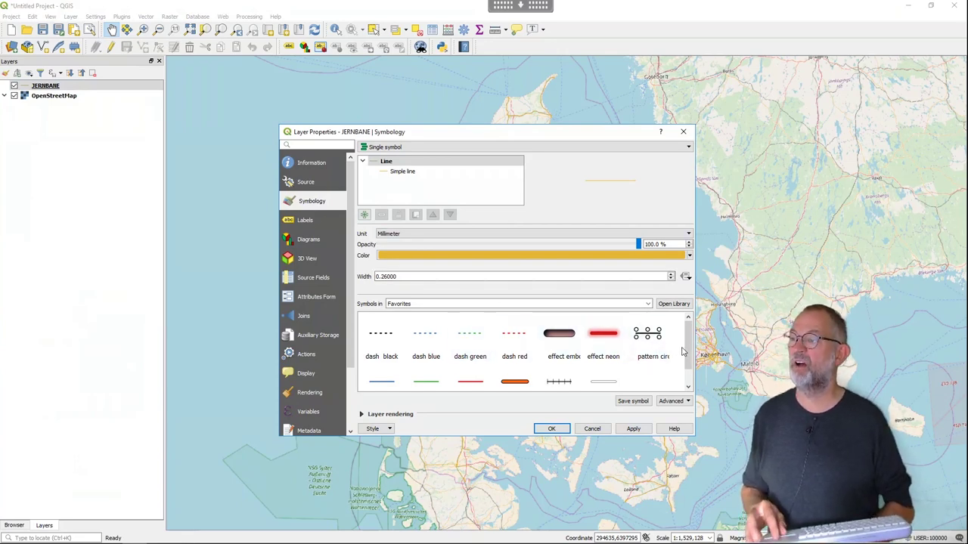
click(555, 385)
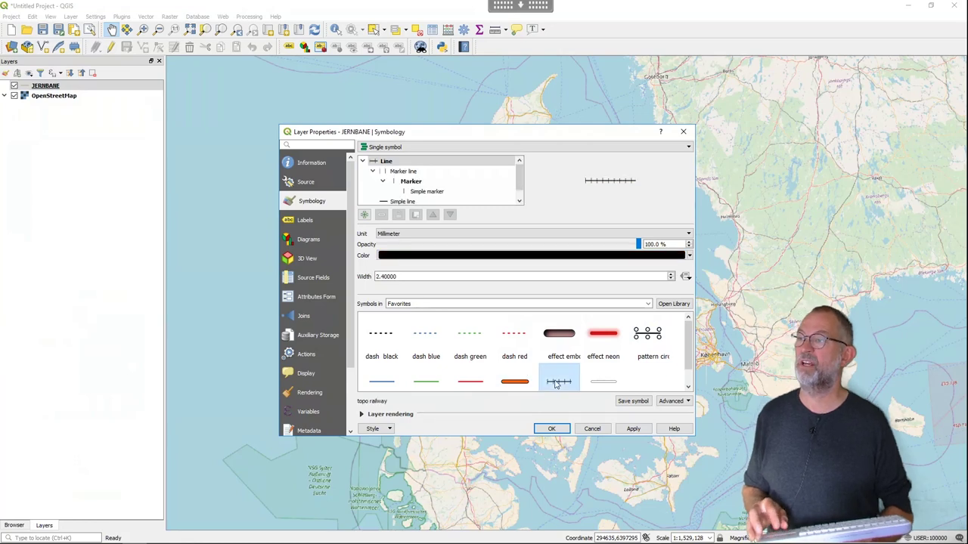
click(552, 429)
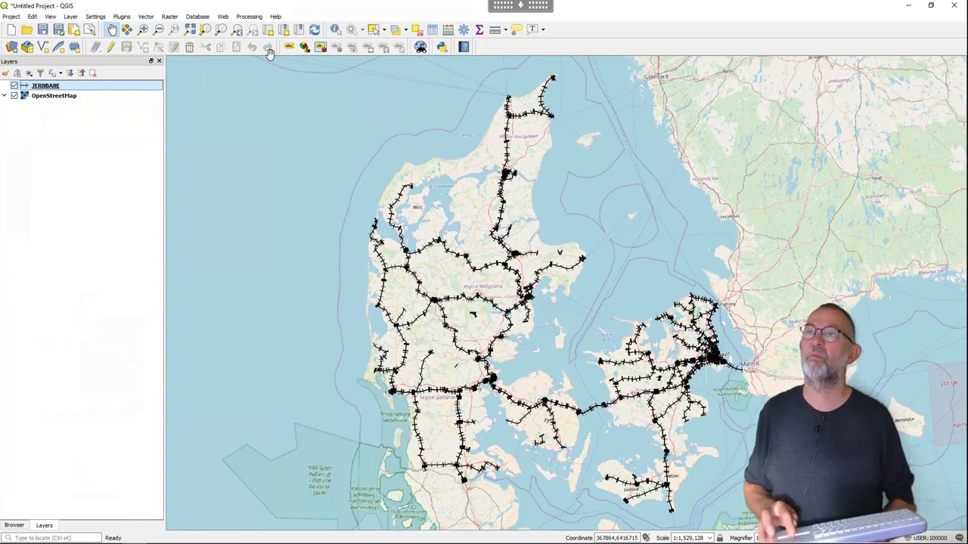
- Zoom the map in on the Roskilde Universitet campus near Trekroner
click(144, 30)
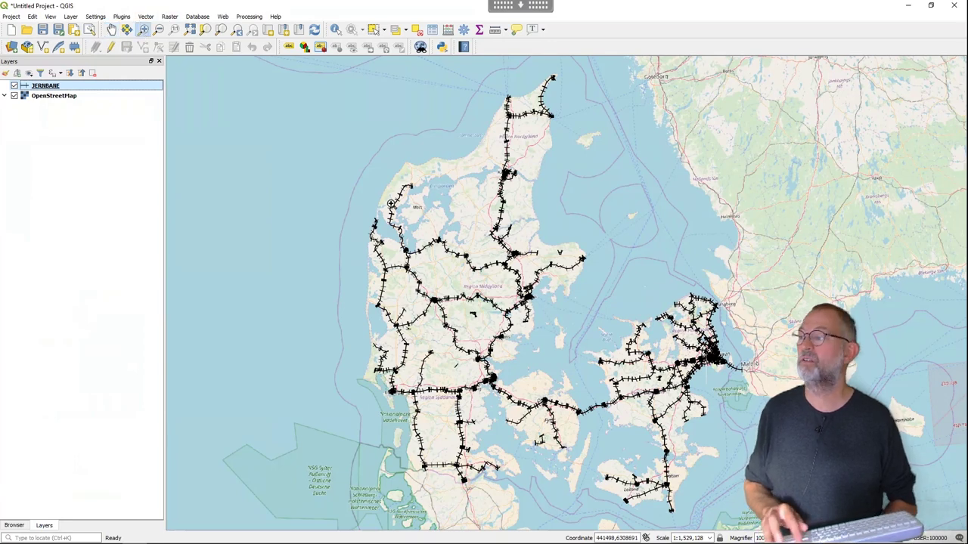
drag(684, 360, 708, 378)
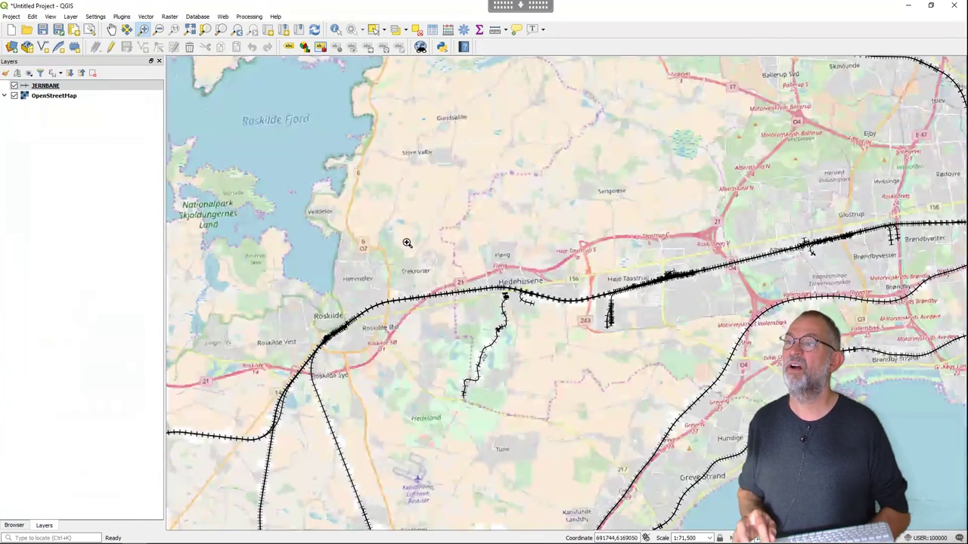
drag(418, 257, 464, 310)
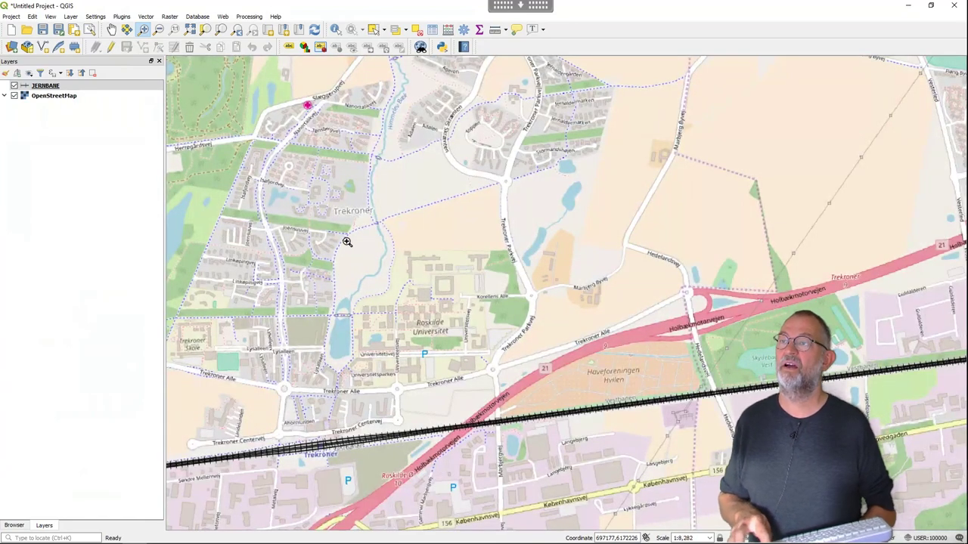
drag(344, 239, 566, 370)
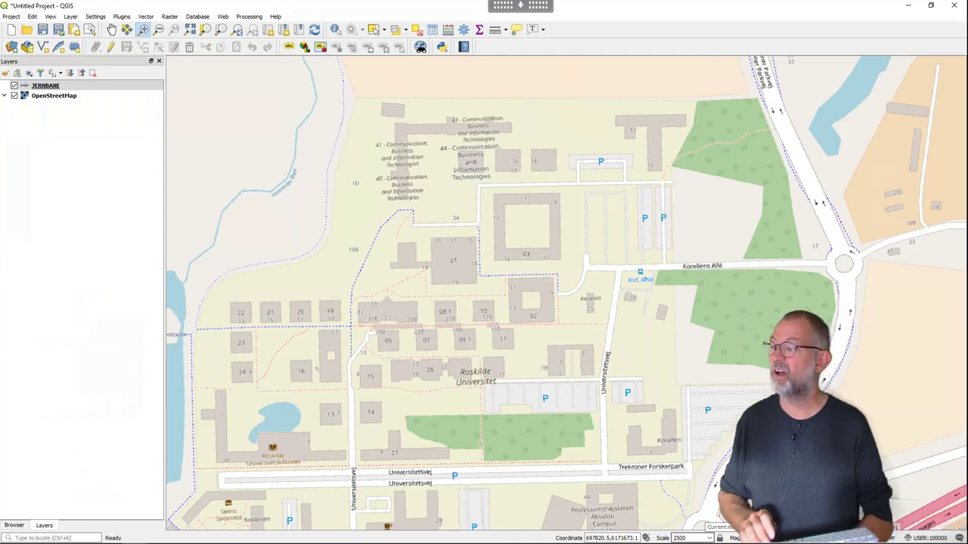
- Set the map scale to 1:2500
key(Return)
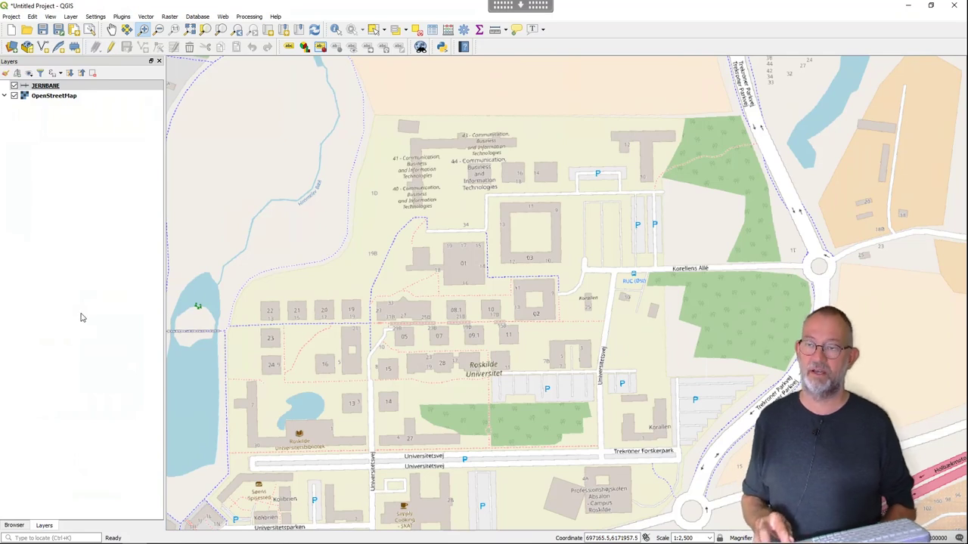
- Start a new GeoPackage layer and set its database file to ruc in the Documents folder
click(72, 16)
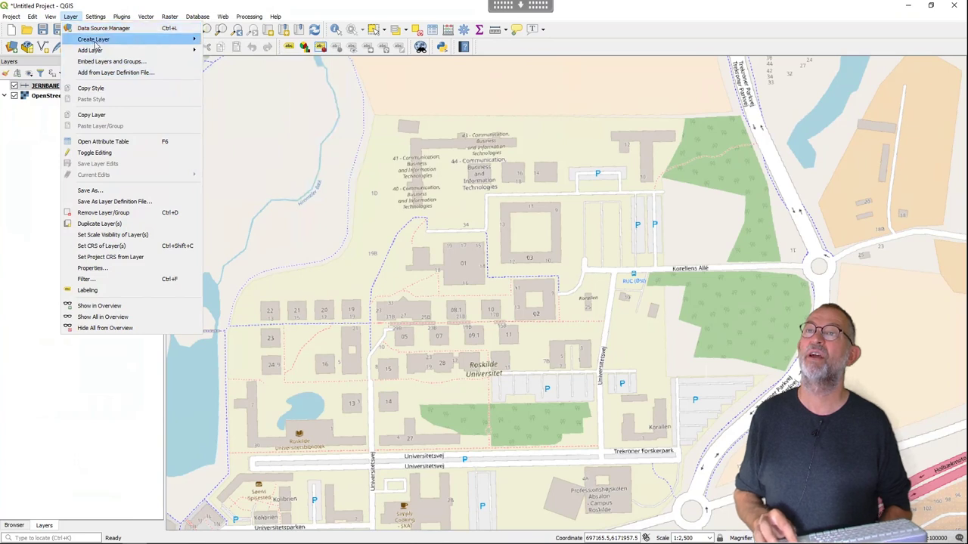
mouse_move(108, 43)
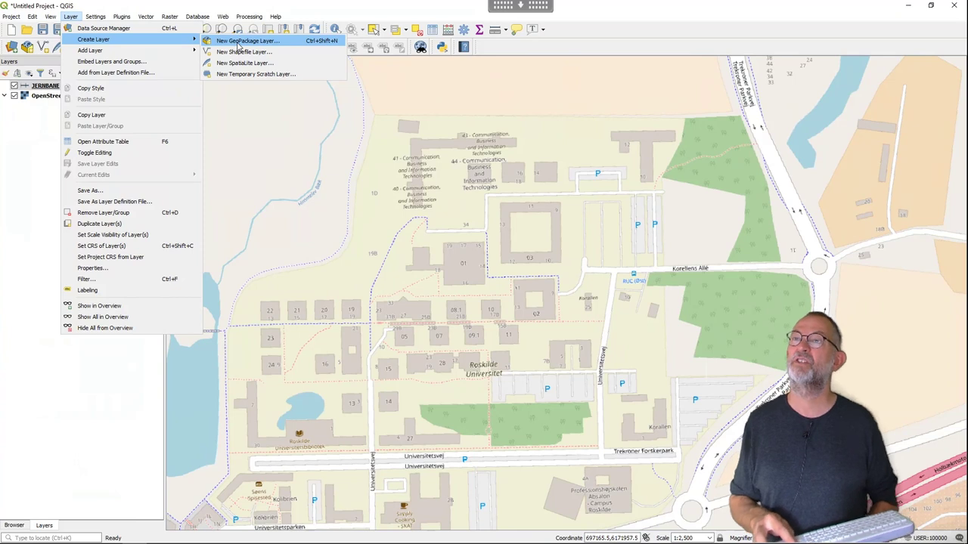
click(240, 41)
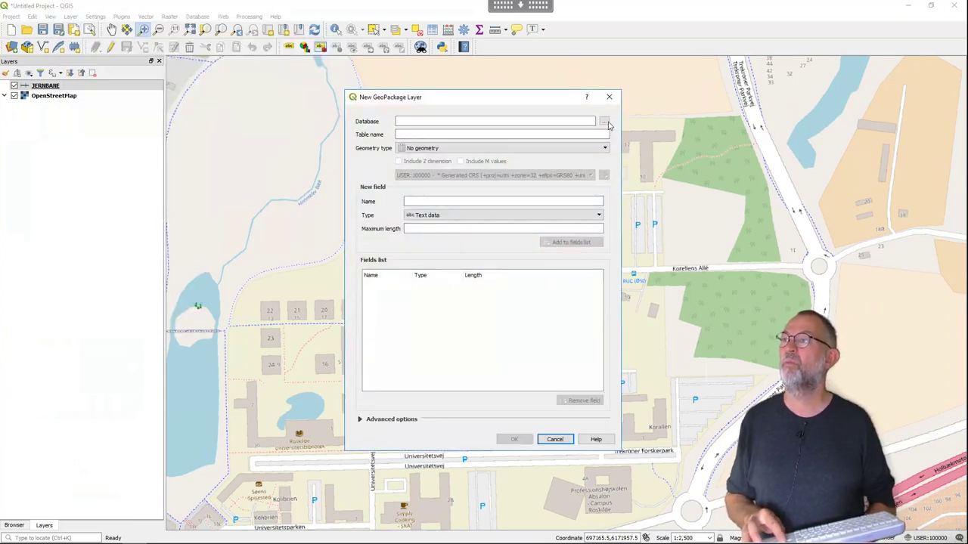
click(605, 122)
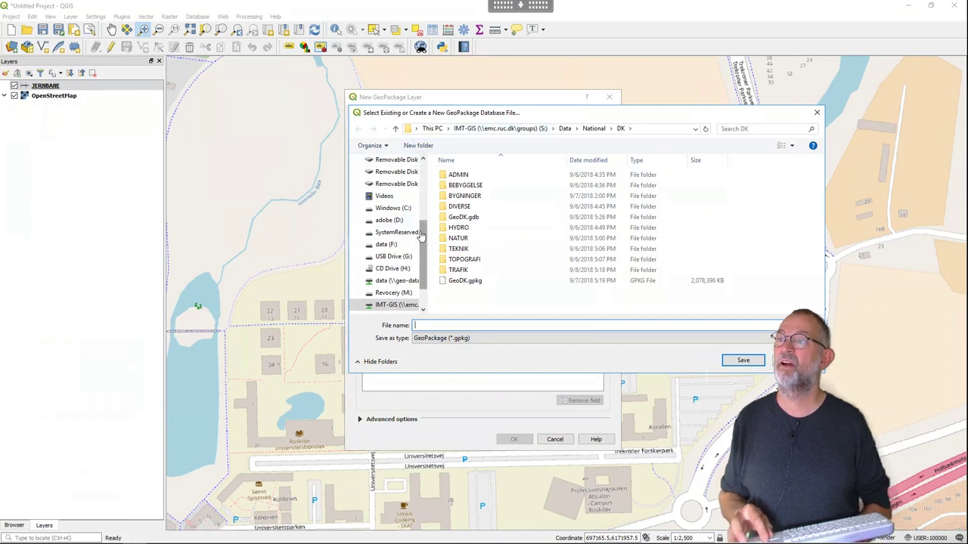
drag(421, 227, 427, 187)
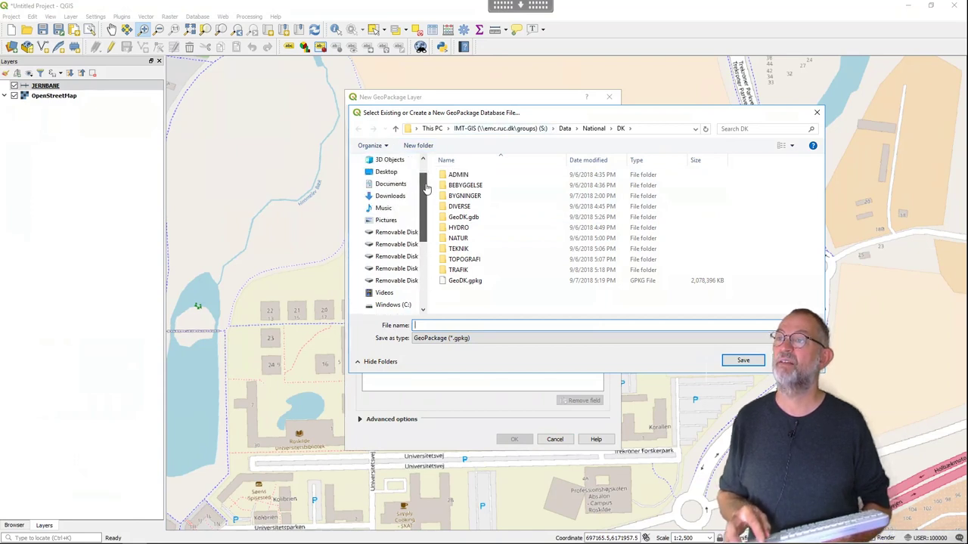
click(391, 184)
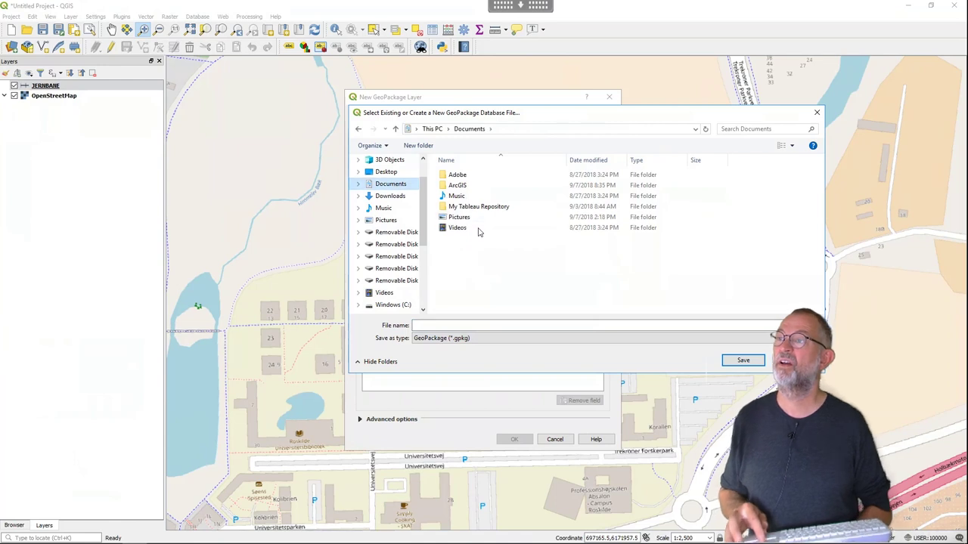
click(463, 325)
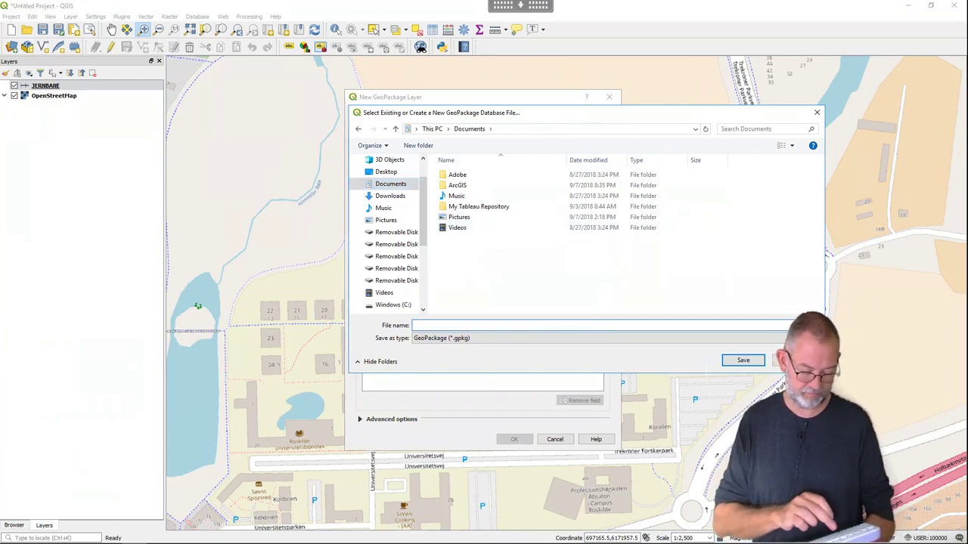
text(ruc)
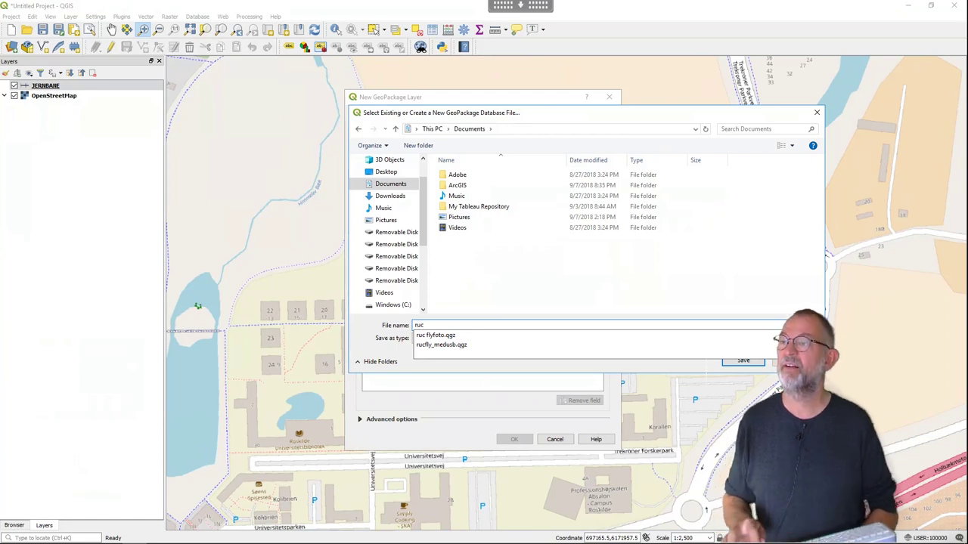
click(519, 305)
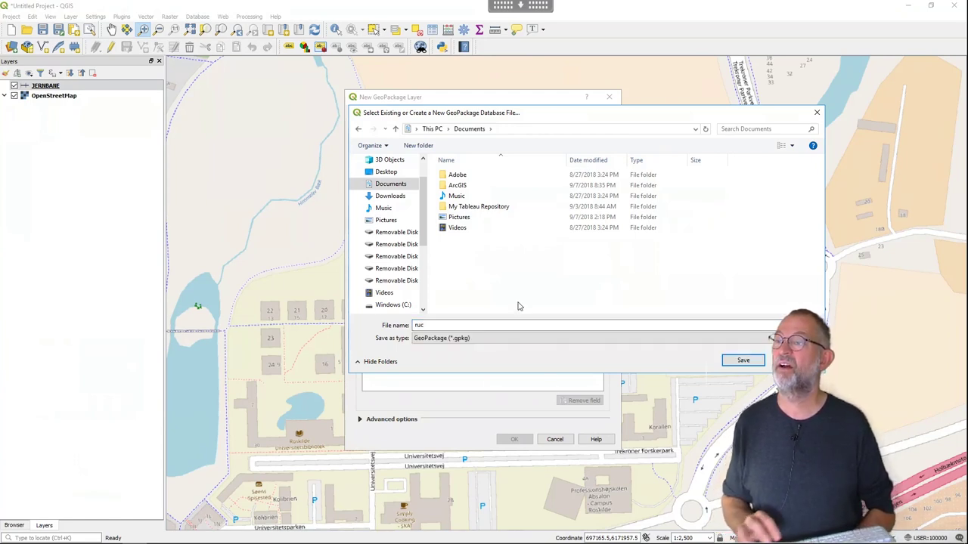
click(760, 362)
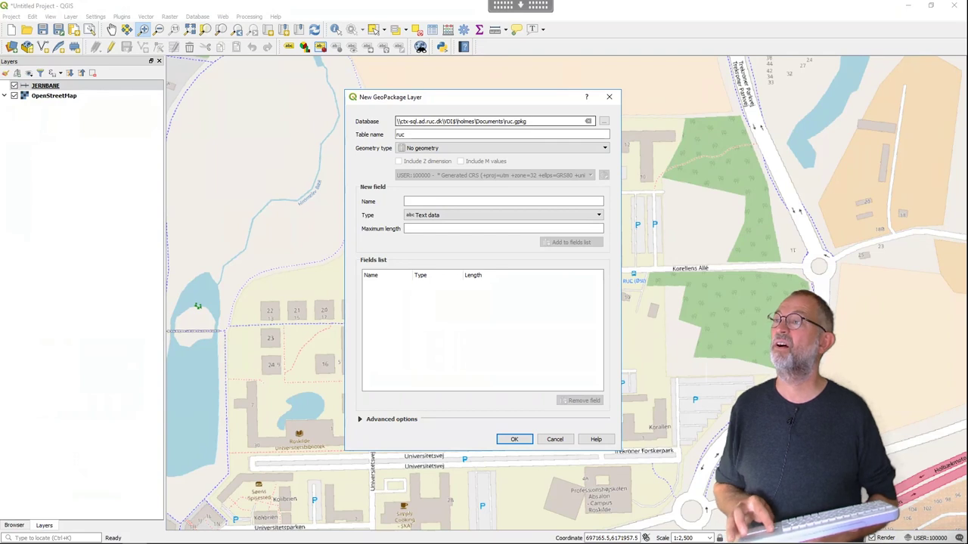
- Name the new layer's table buildings and set its geometry type to Polygon
click(453, 134)
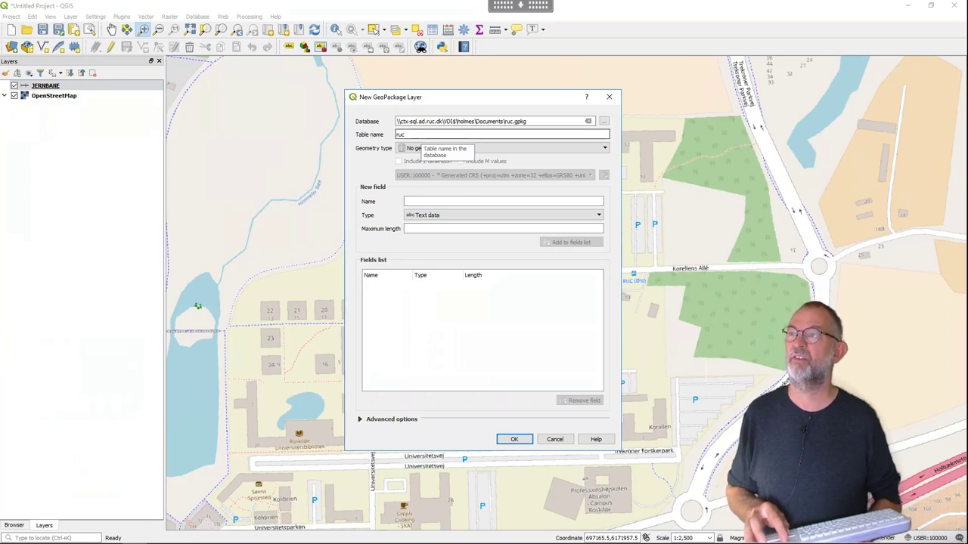
double_click(400, 134)
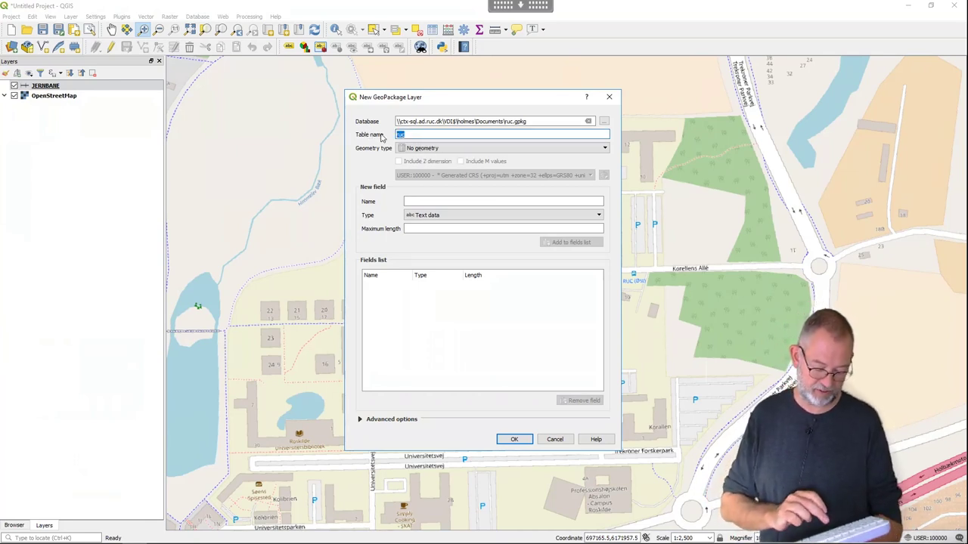
text(build)
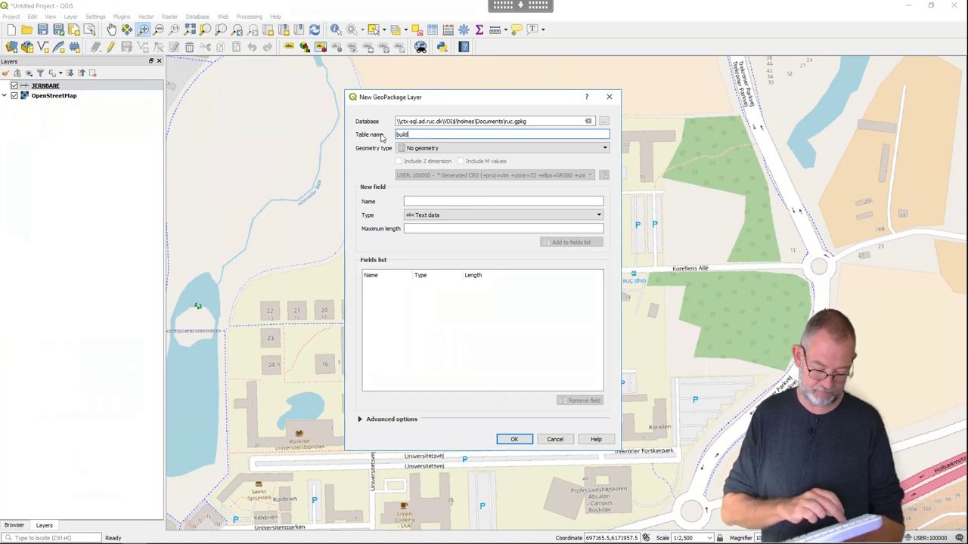
text(ings)
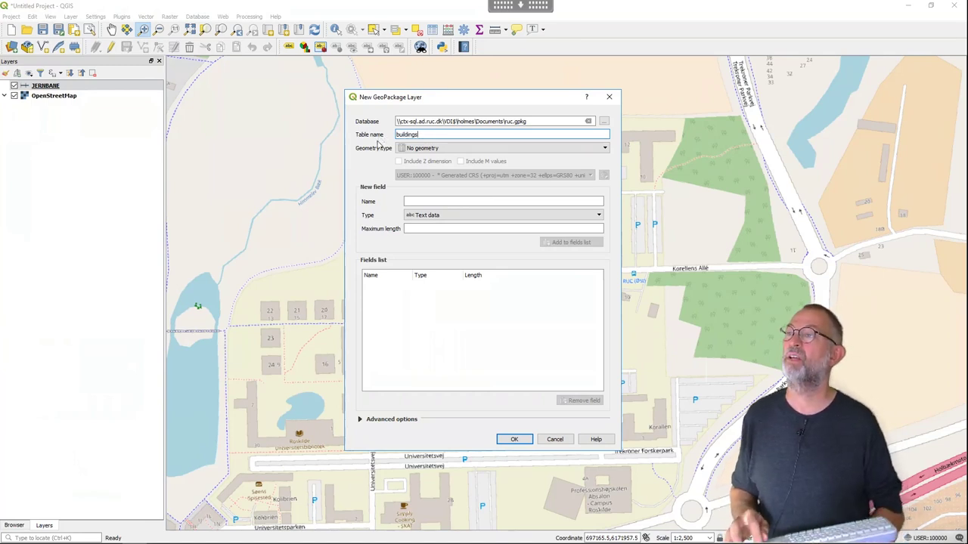
click(431, 149)
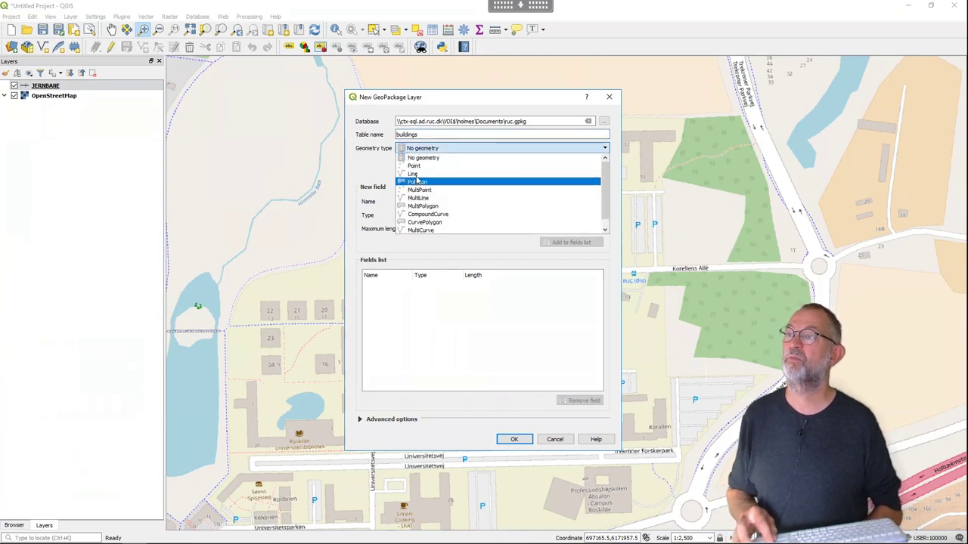
click(415, 174)
click(414, 148)
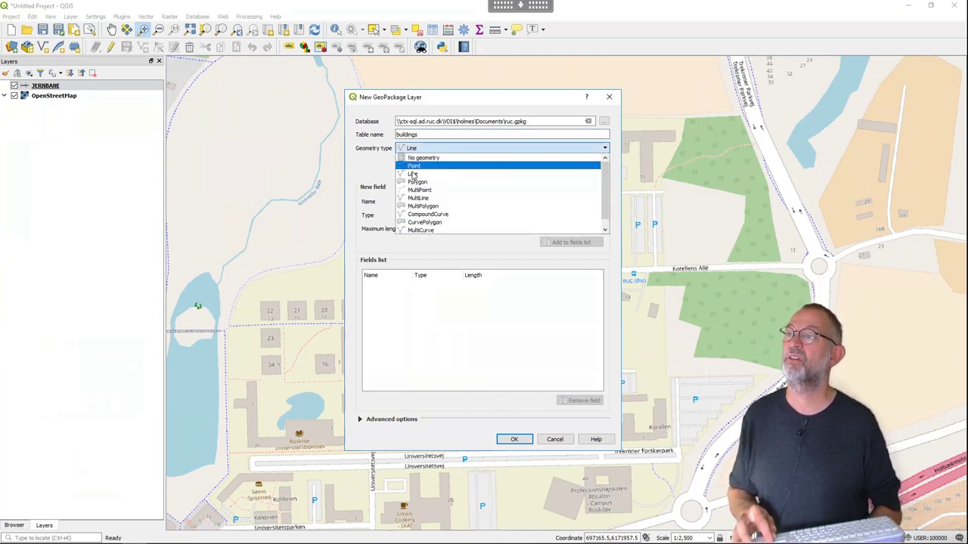
click(412, 182)
key(Down)
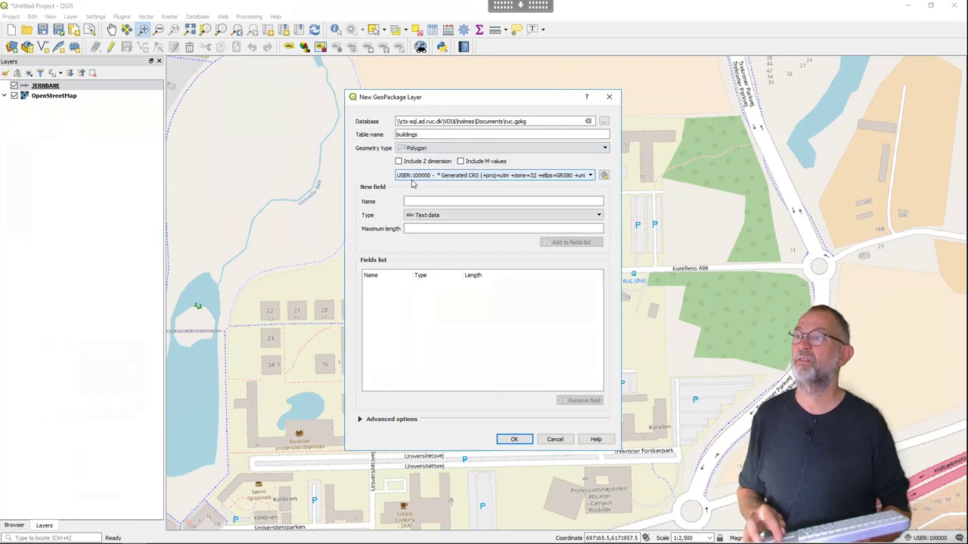
- Find EPSG code 25832 and assign ETRS89 / UTM zone 32N as the new layer's coordinate reference system
click(604, 176)
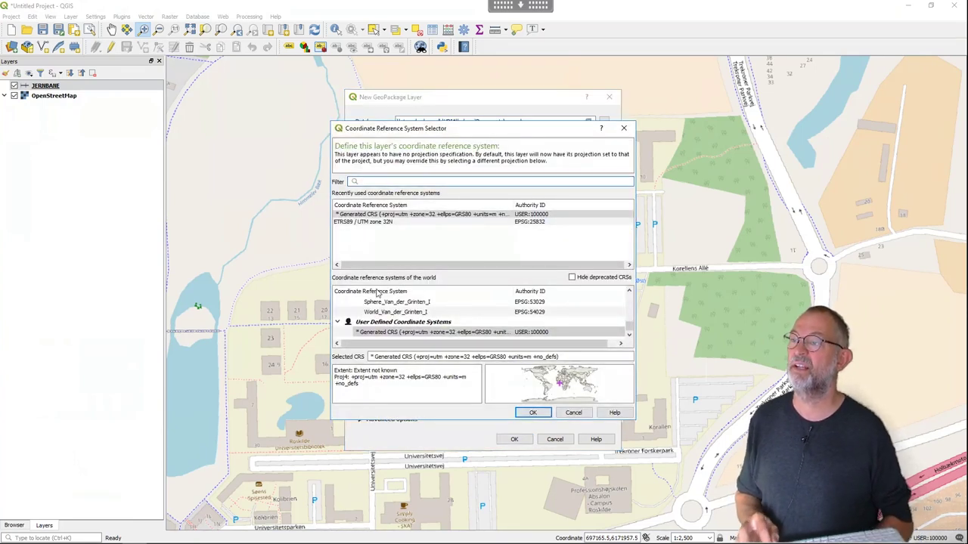
click(338, 323)
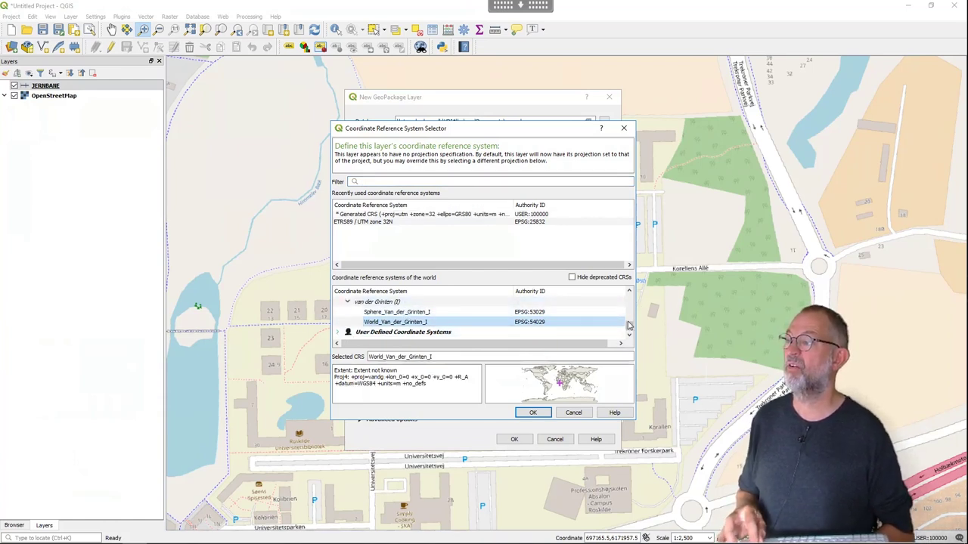
drag(629, 327, 630, 279)
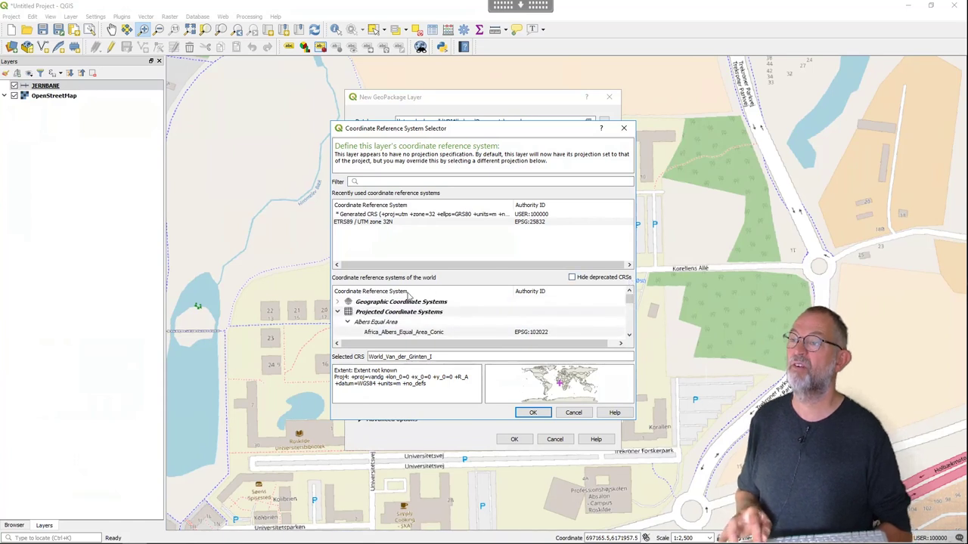
click(338, 312)
click(338, 313)
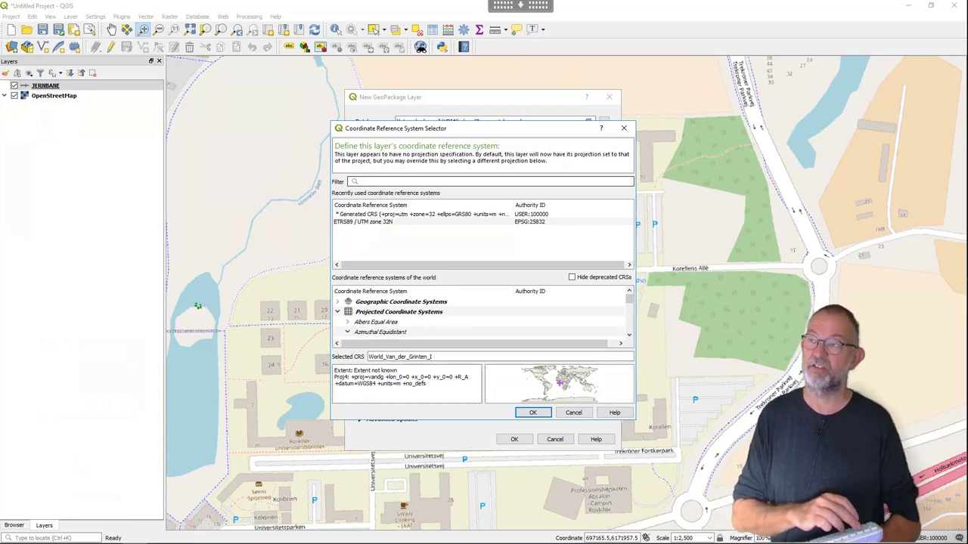
text(2)
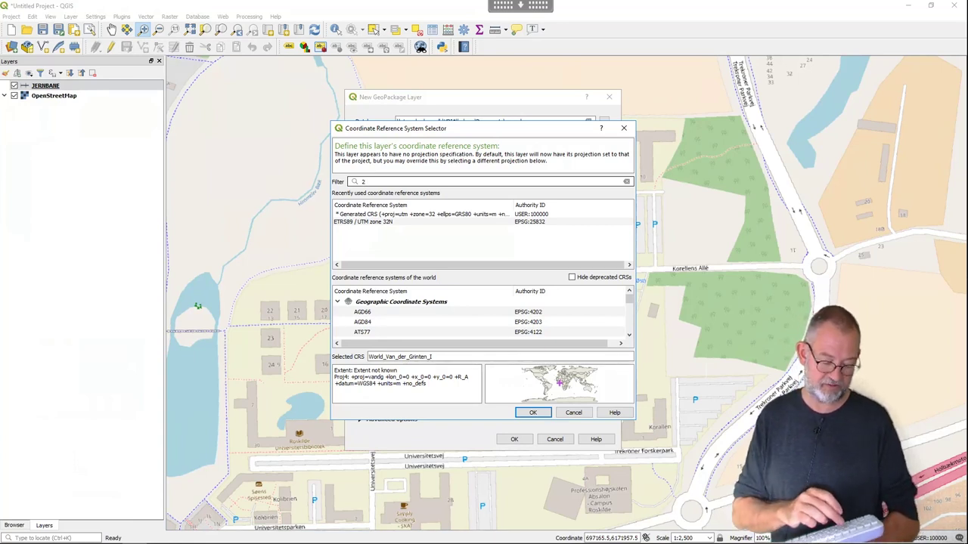
text(5)
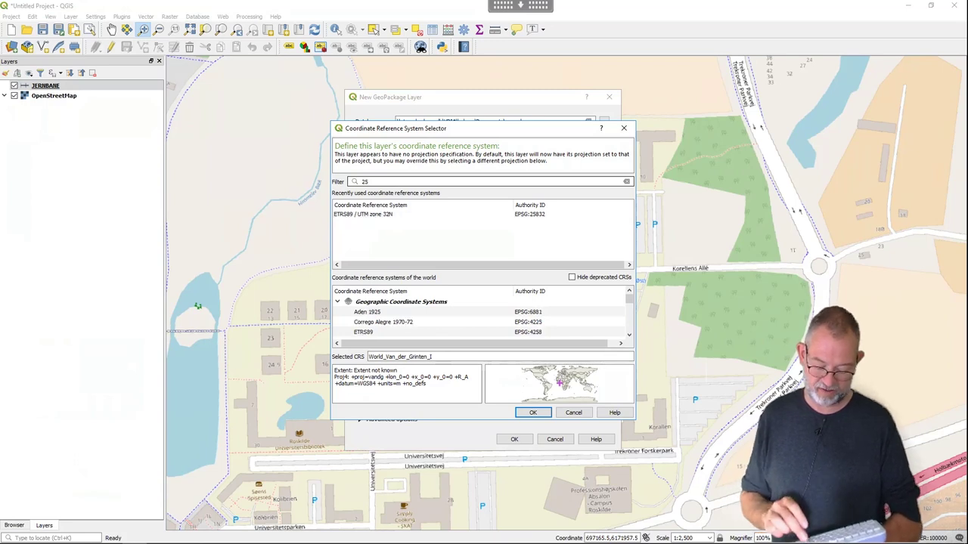
text(83)
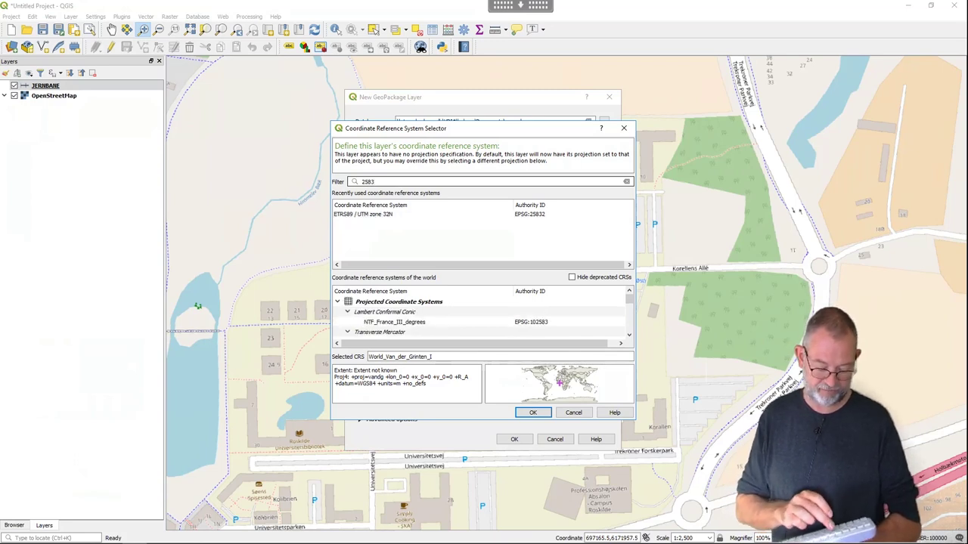
text(2)
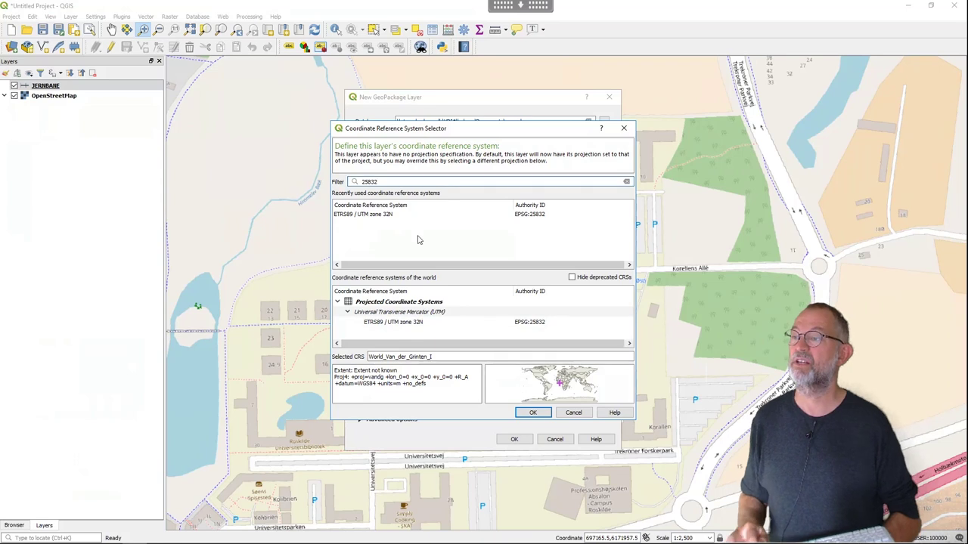
click(389, 325)
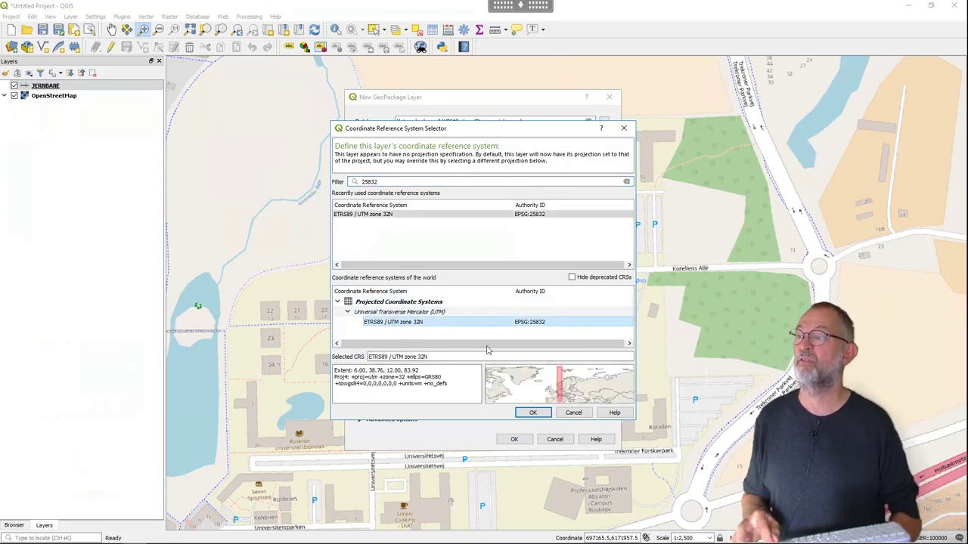
click(538, 415)
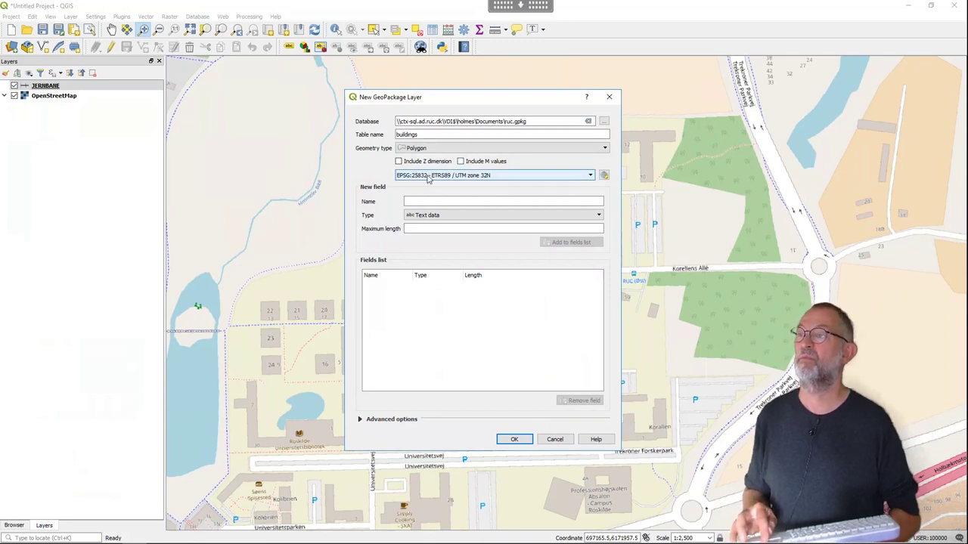
- Add a text field named use with a maximum length of 50 to the layer's fields
click(442, 201)
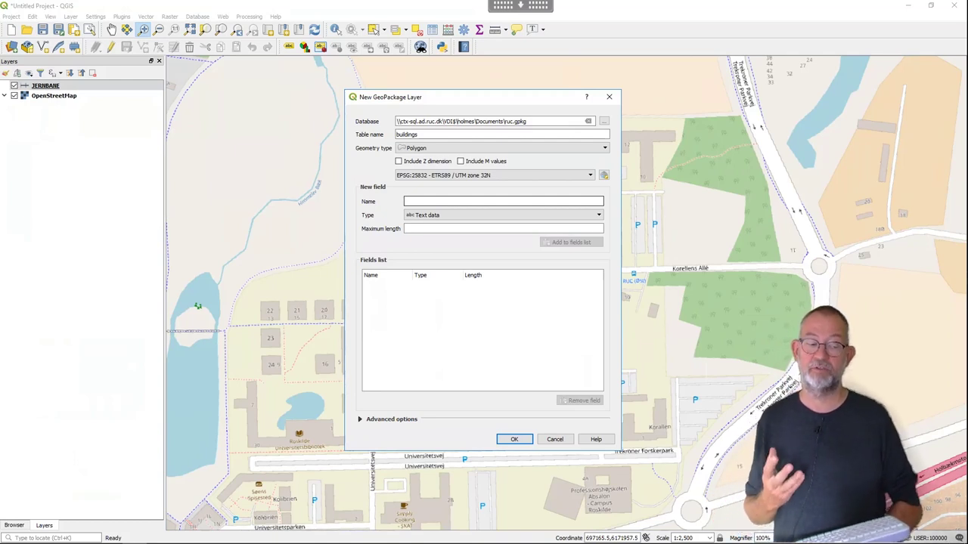
text(use)
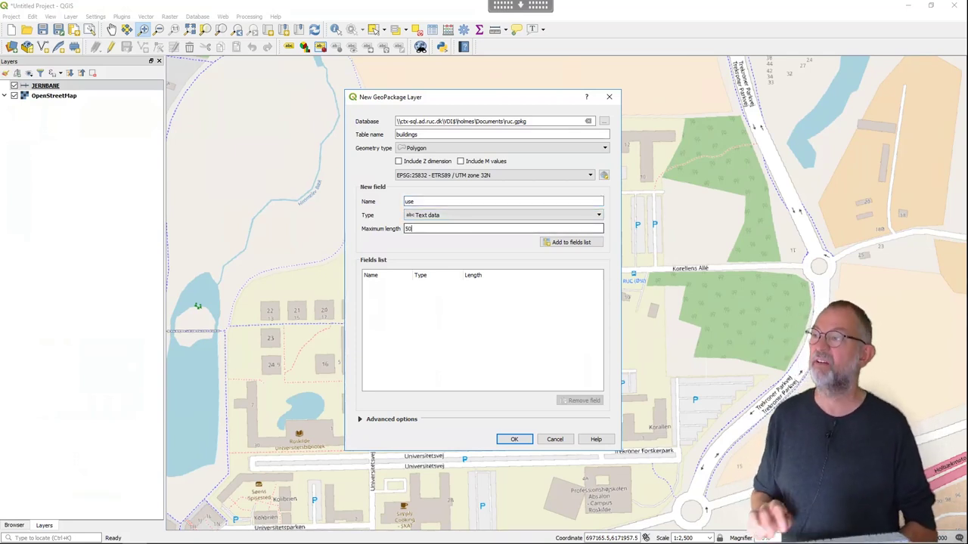
click(578, 242)
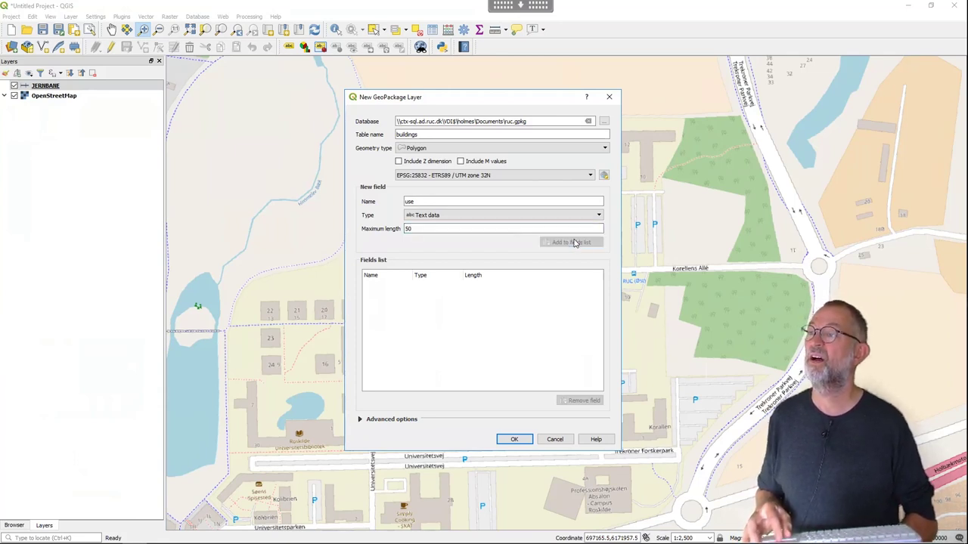
- Add a whole number (integer) field named students to the fields list and create the buildings layer
click(415, 201)
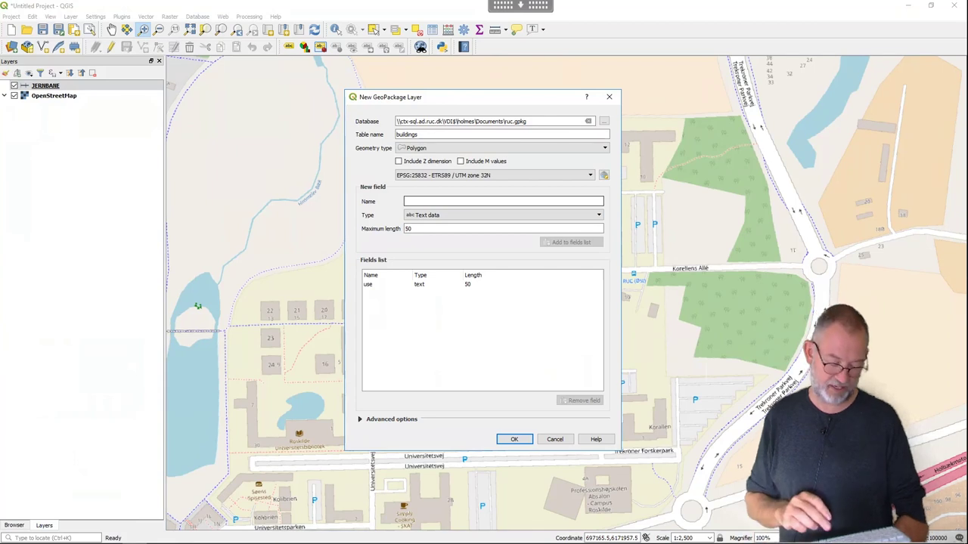
text(studen)
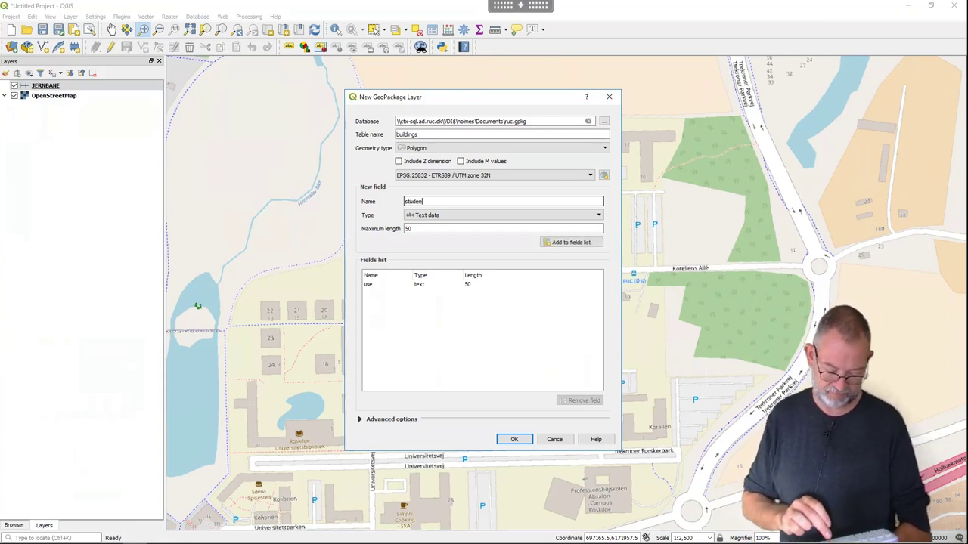
key(Tab)
key(Tab)
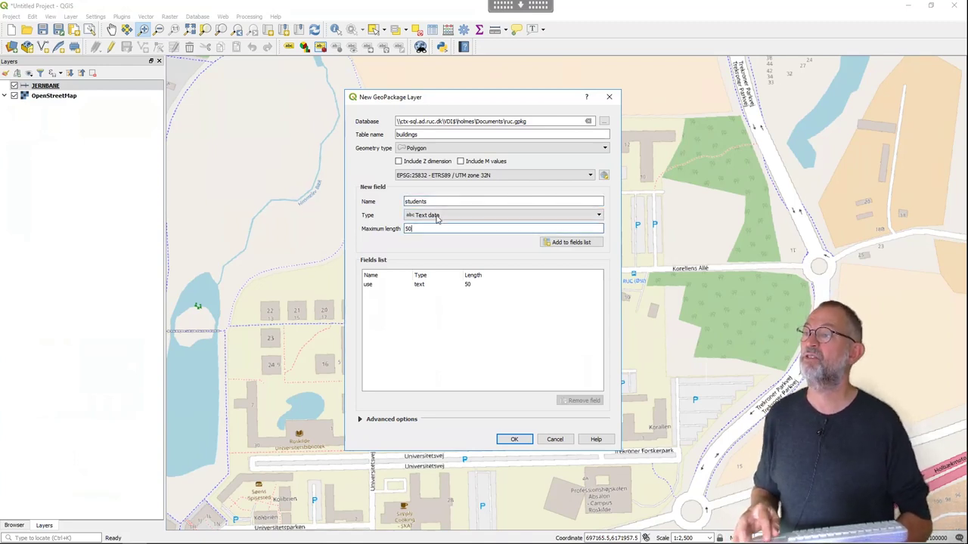
click(438, 215)
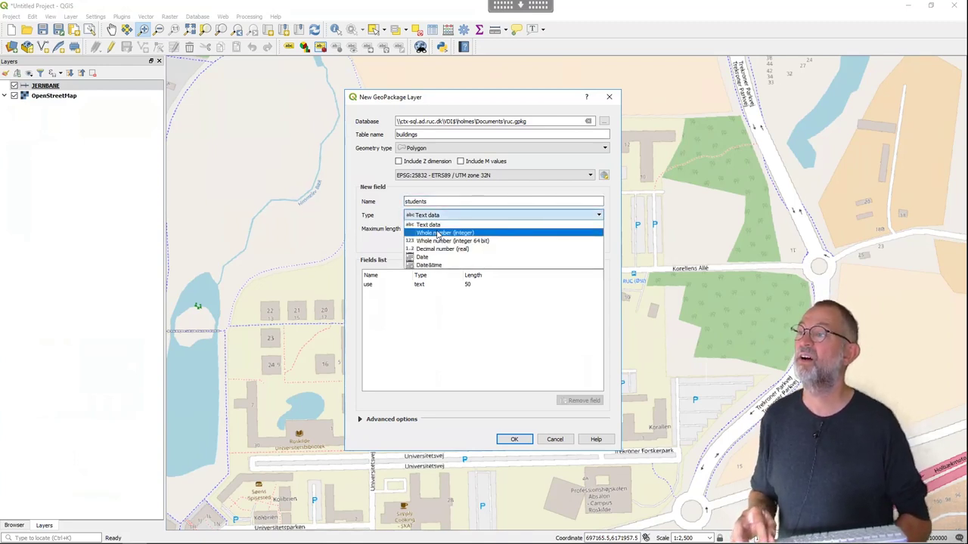
click(438, 233)
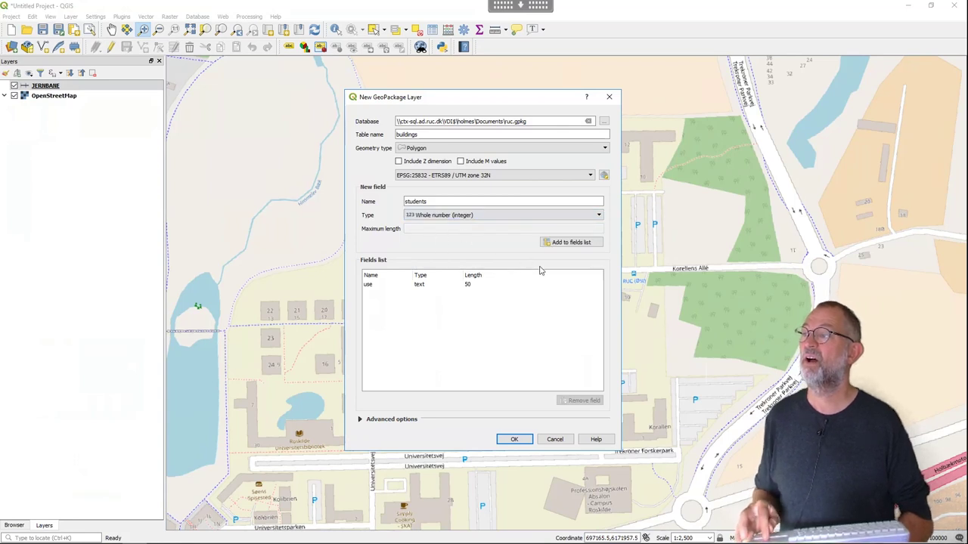
click(558, 245)
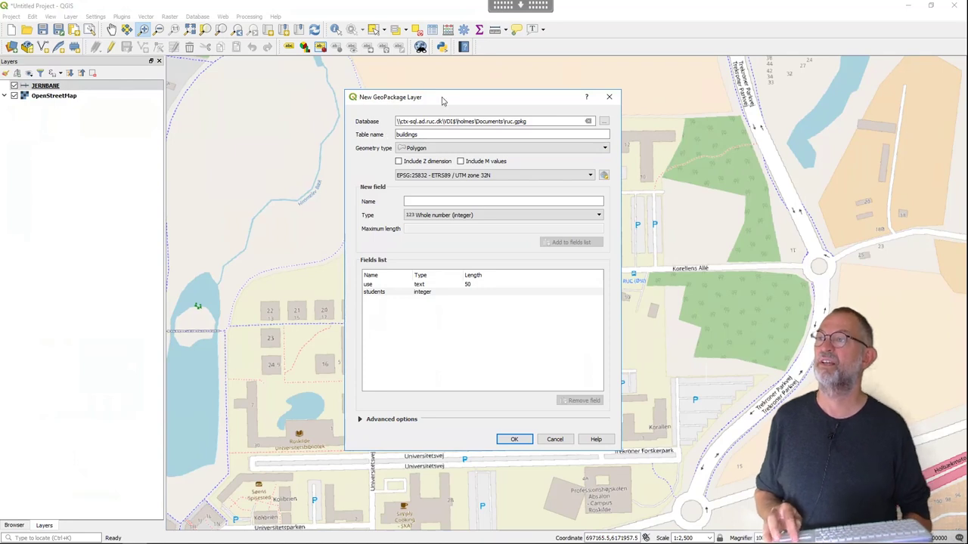
click(516, 440)
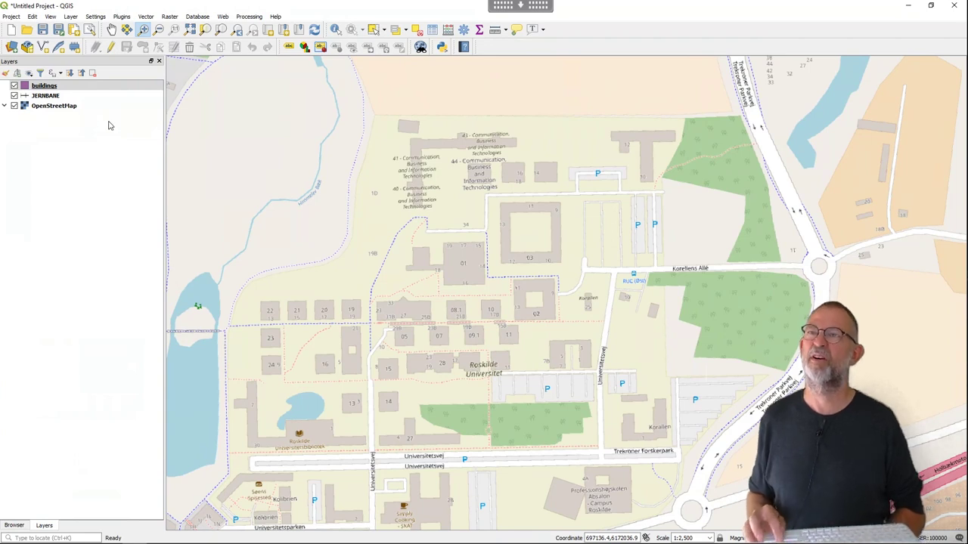
- Enable editing on the buildings layer and digitize a four-cornered polygon over building 22 on the map
click(111, 46)
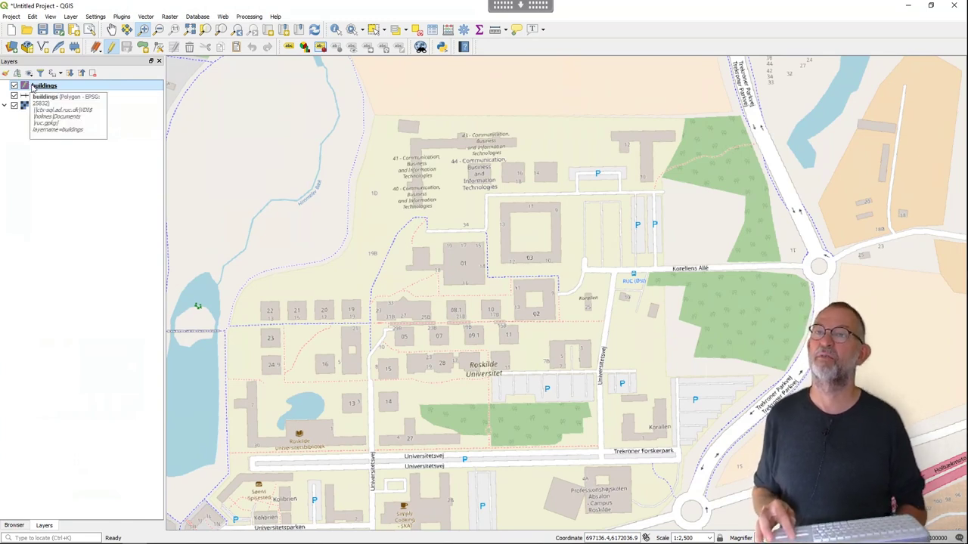
click(144, 48)
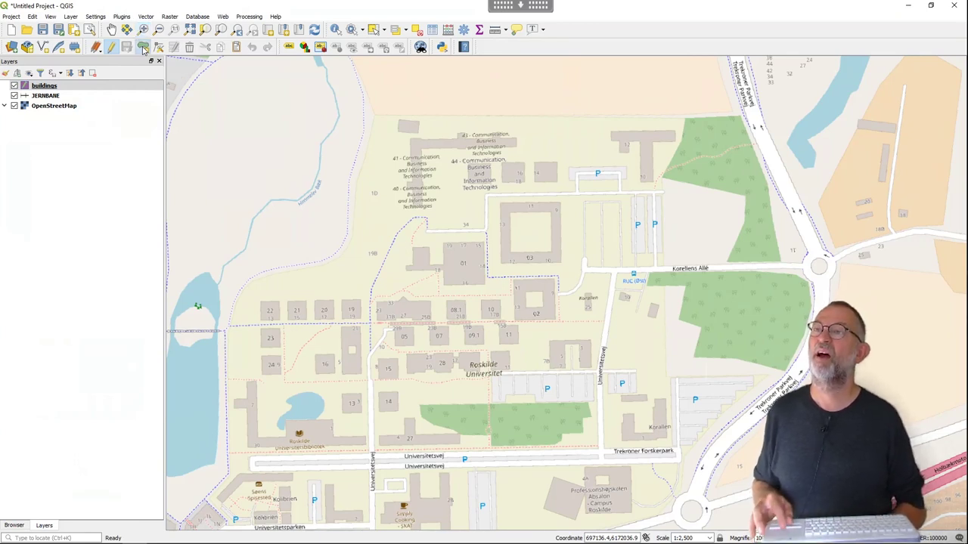
click(262, 304)
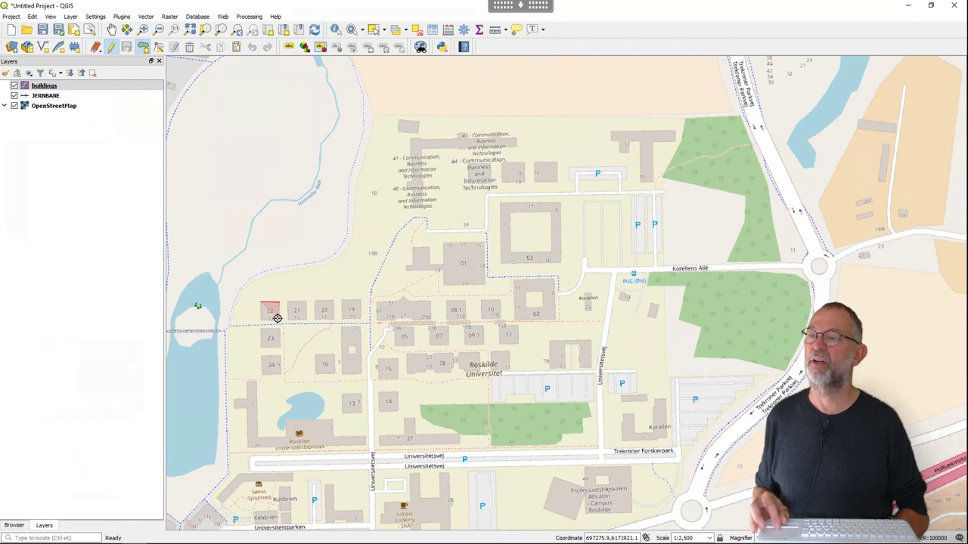
click(278, 320)
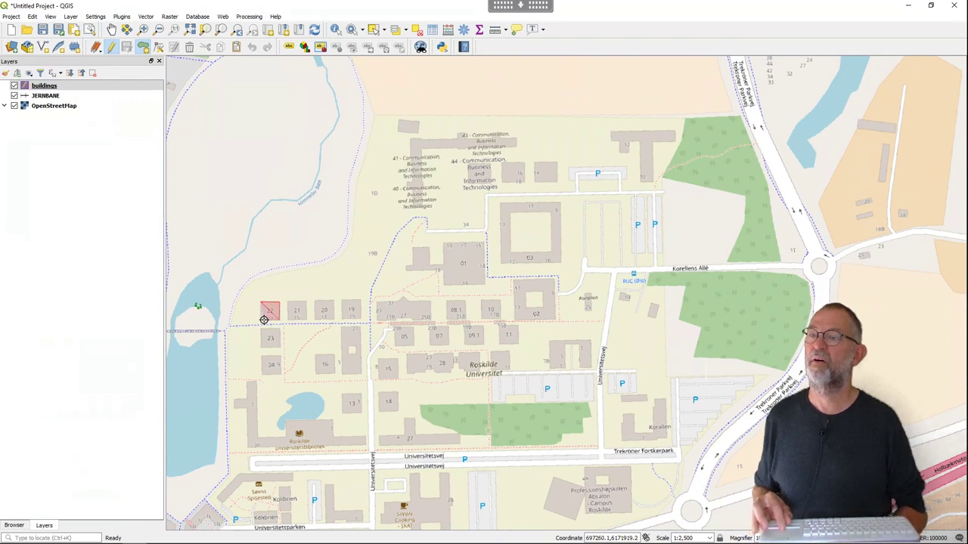
click(264, 320)
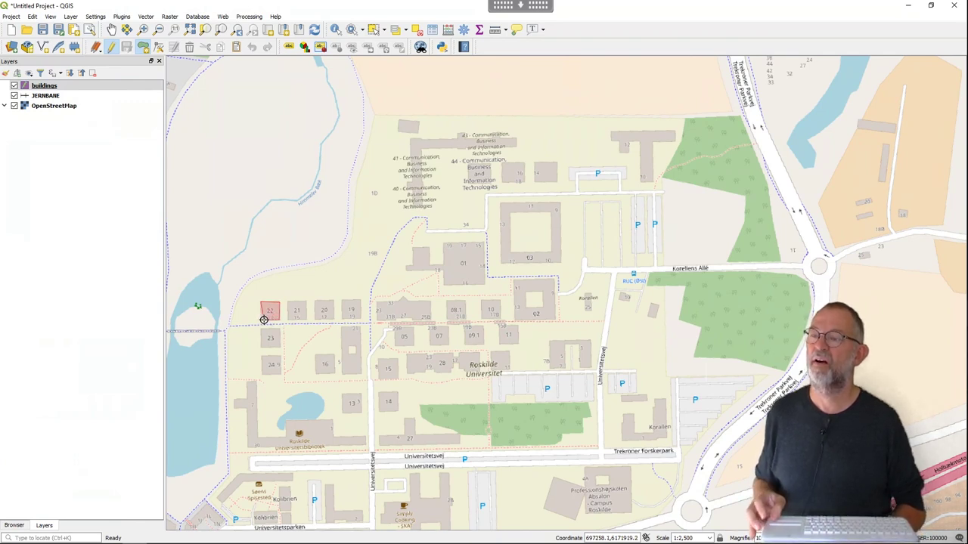
right_click(264, 320)
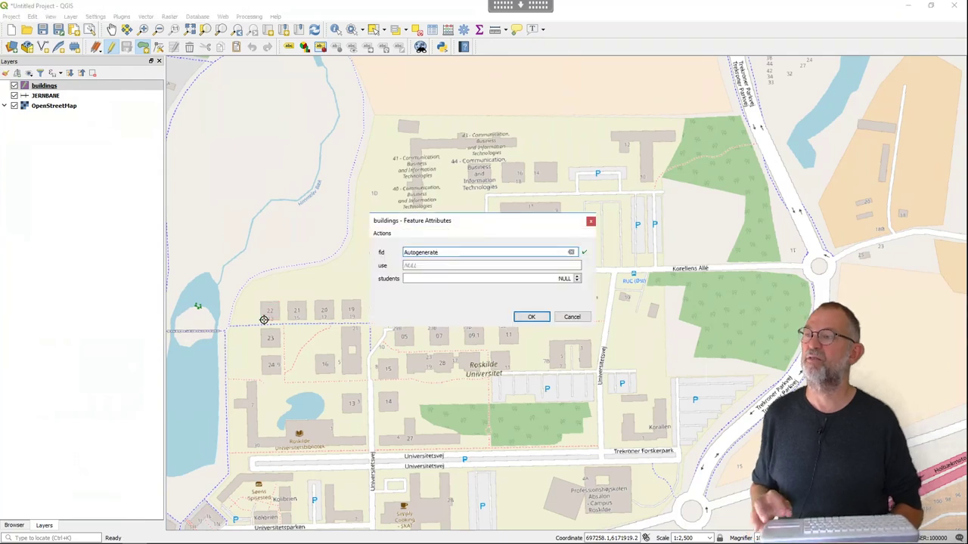
- Set the building 22 polygon's use to ise and students to 100, and save its attributes
click(446, 269)
key(Tab)
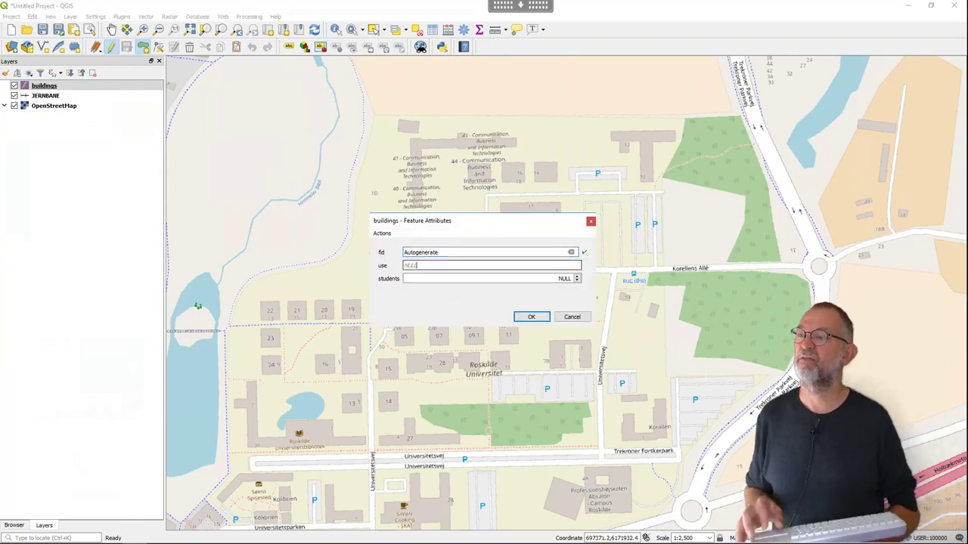
text(NULL)
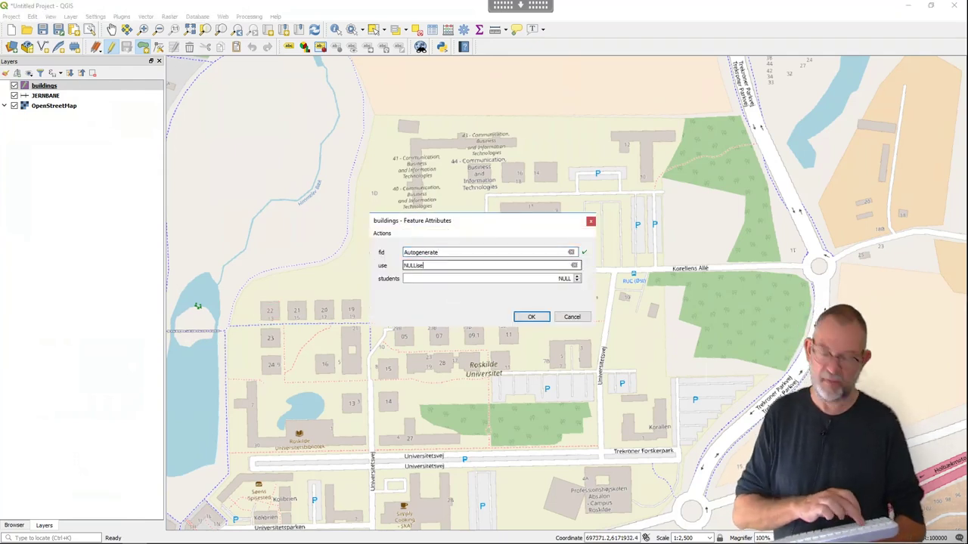
text(use)
key(ctrl+a)
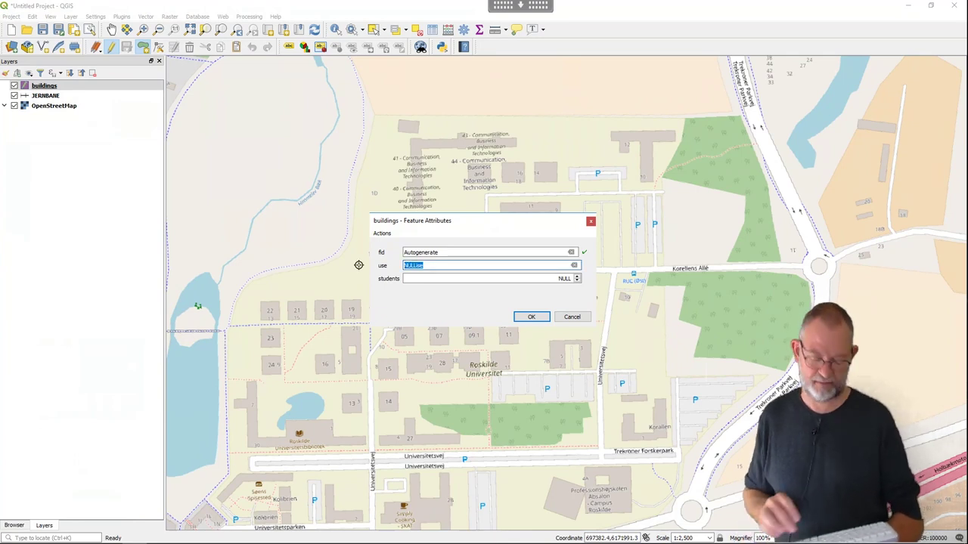
text(e)
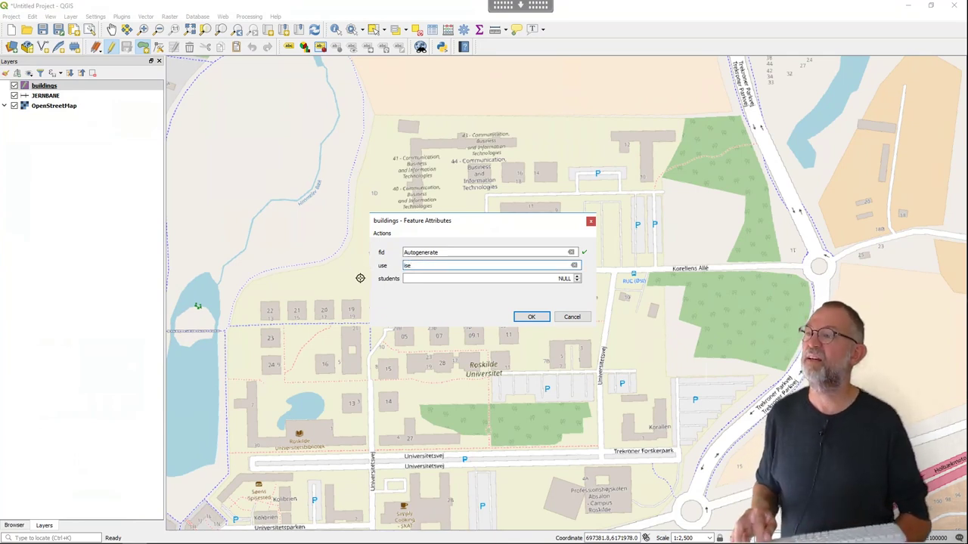
click(447, 280)
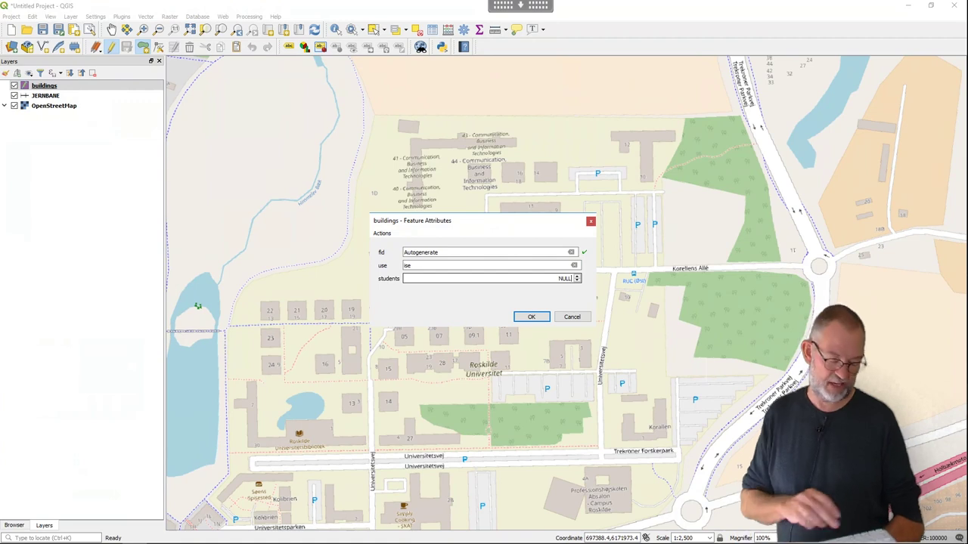
text(100)
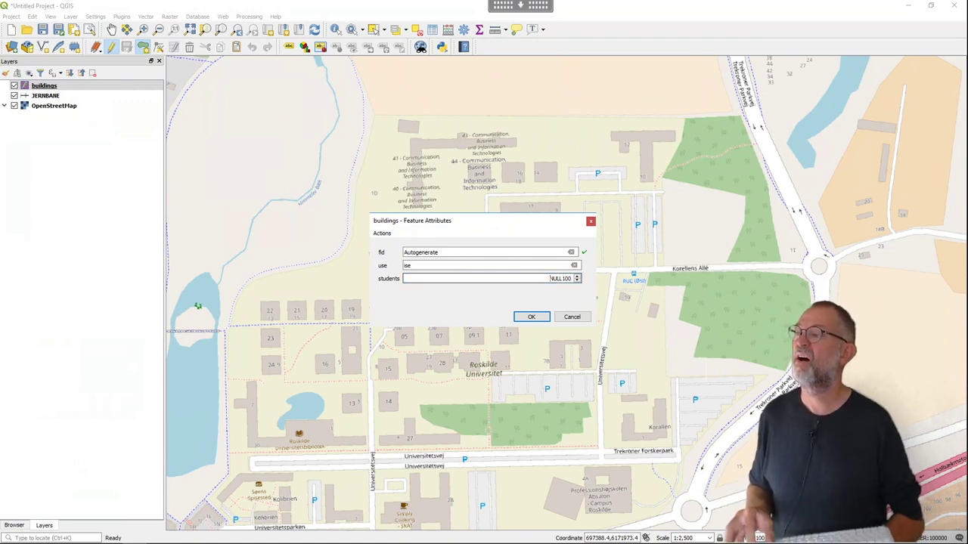
key(ctrl+a)
text(1)
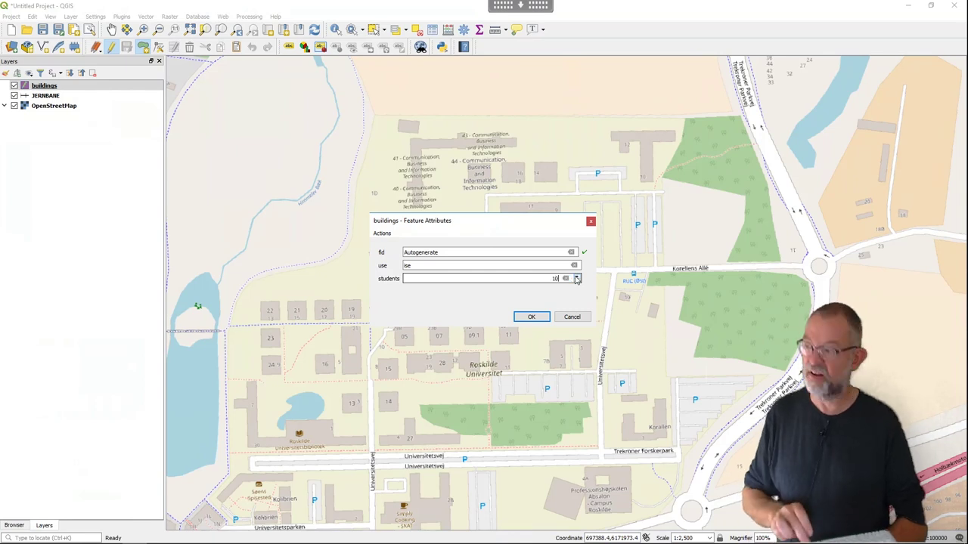
click(531, 317)
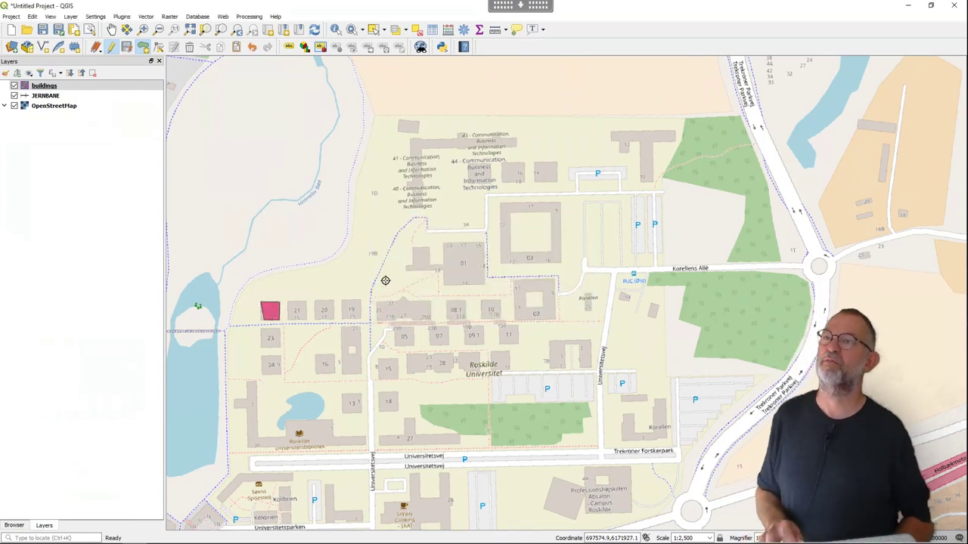
- Digitize a second four-cornered building polygon over building 20 on the map
click(143, 48)
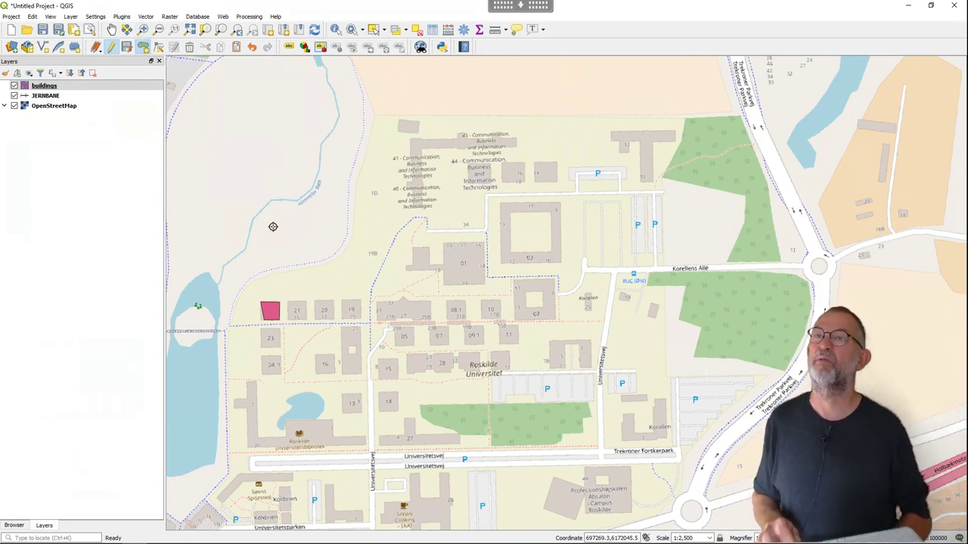
click(314, 302)
click(334, 302)
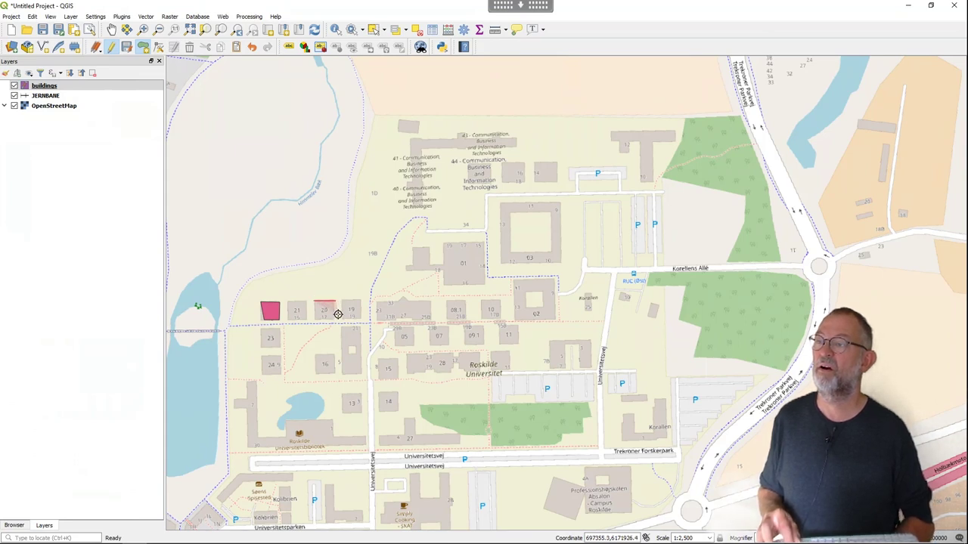
click(334, 319)
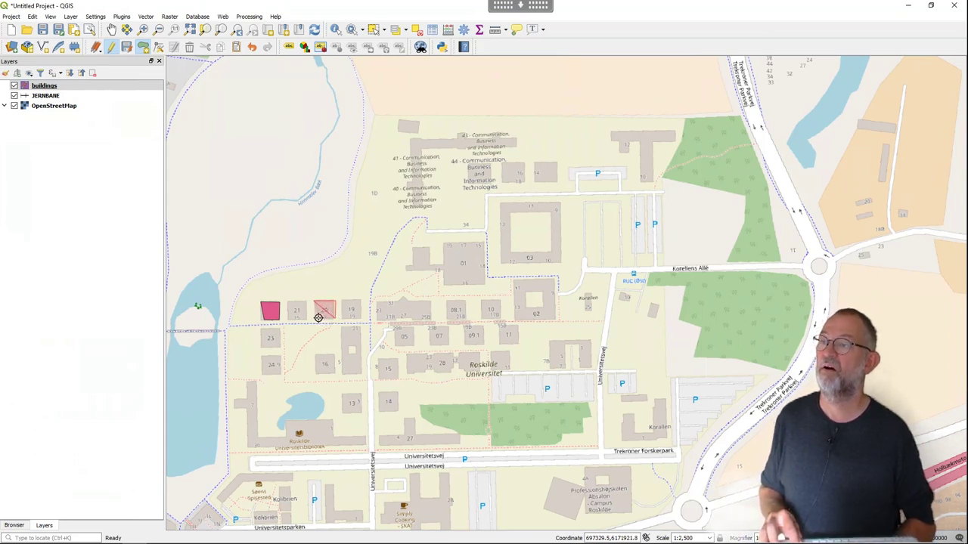
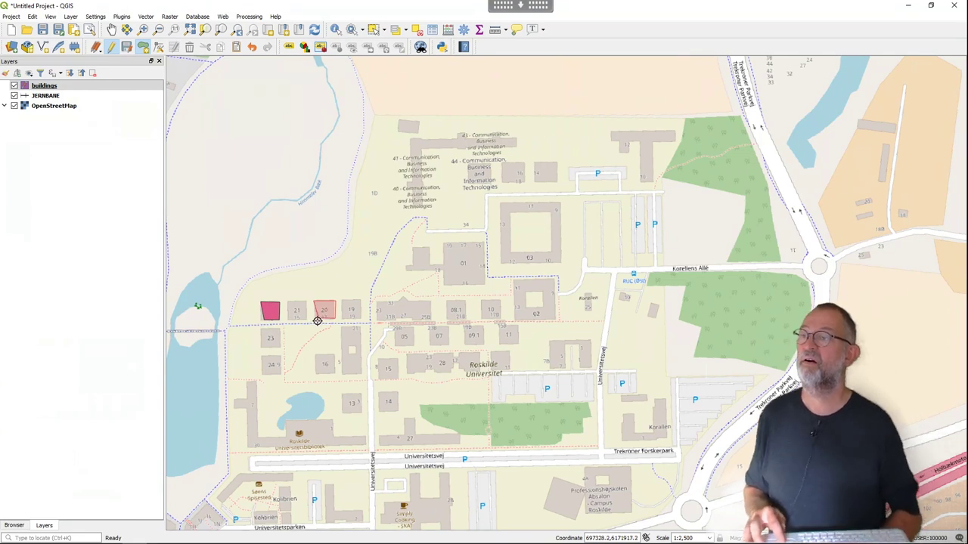
right_click(317, 320)
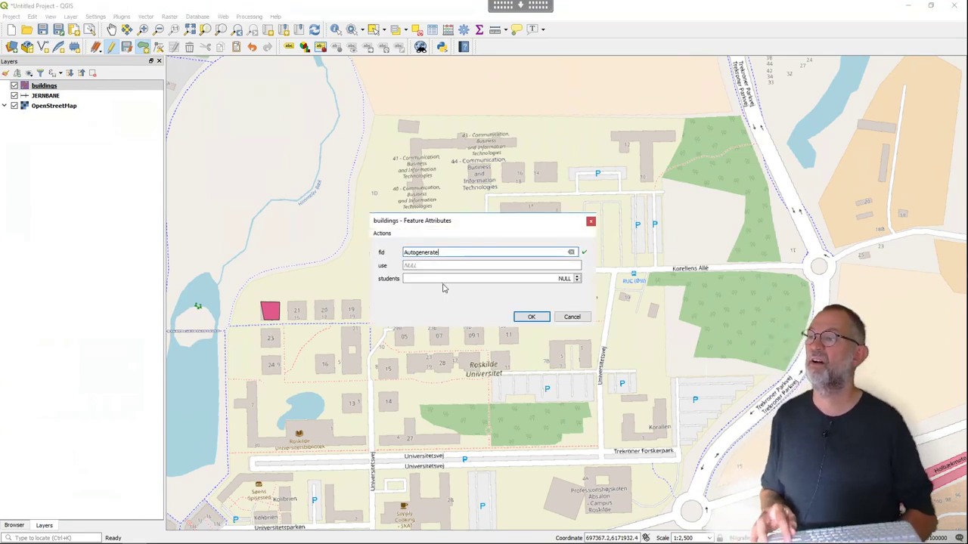
- Set the building 20 polygon's use to ise and students to 200, and save its attributes
key(Tab)
key(BackSpace)
key(Tab)
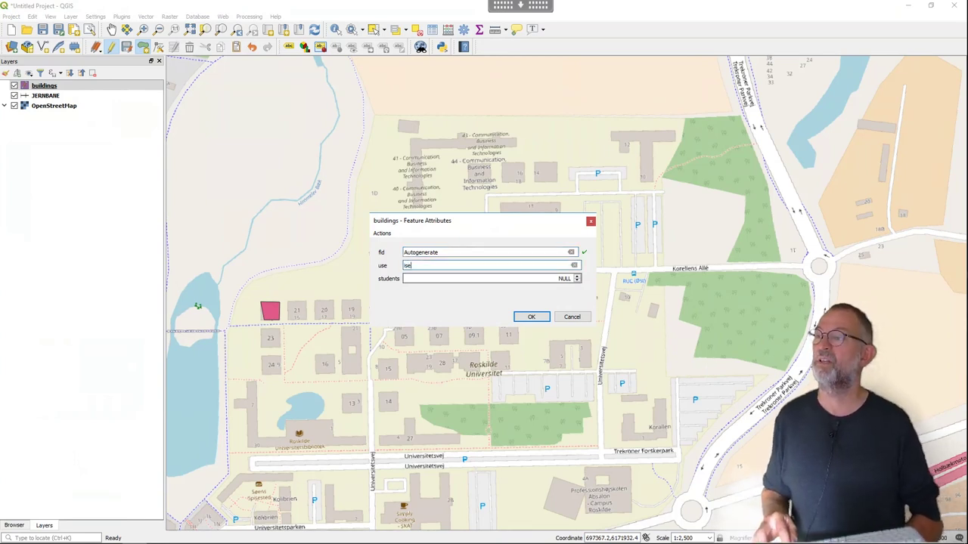
text(200)
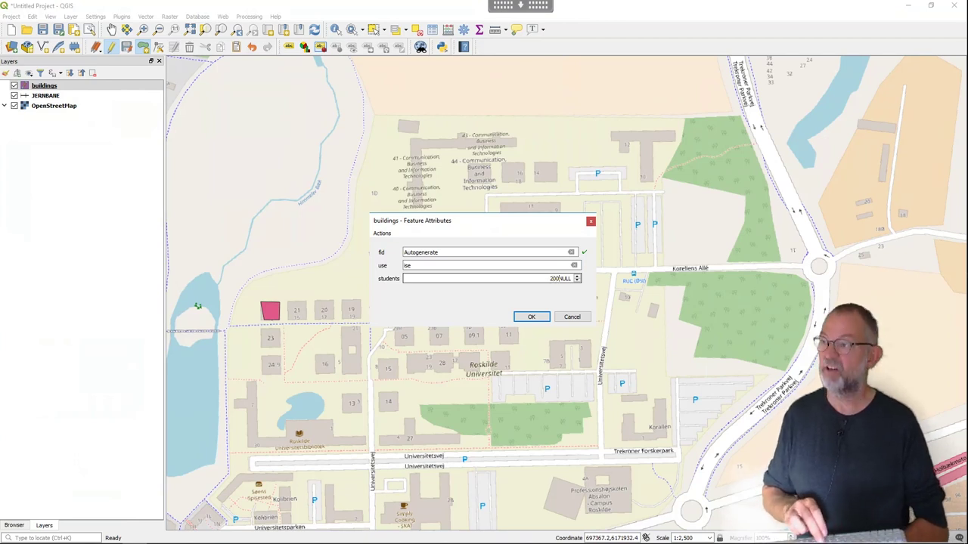
key(ctrl+a)
text(2)
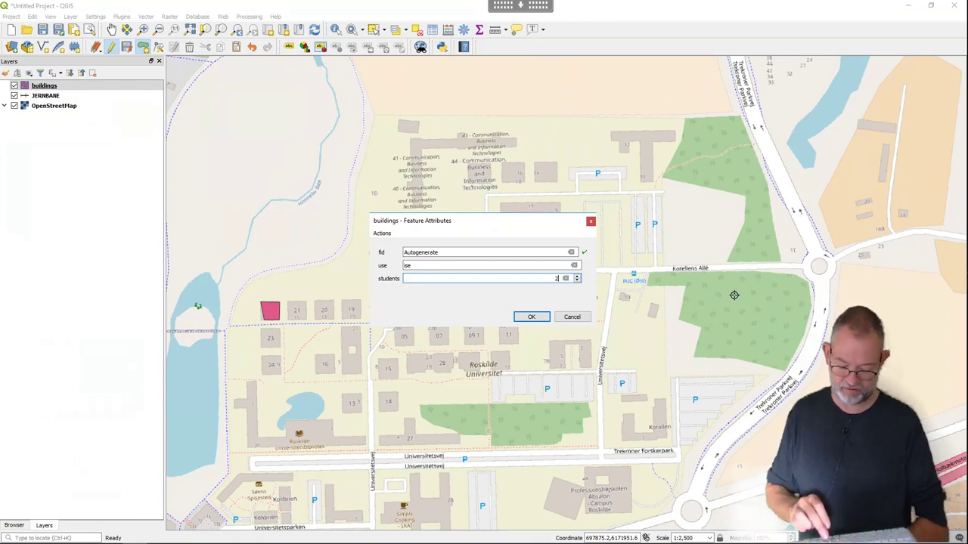
click(537, 318)
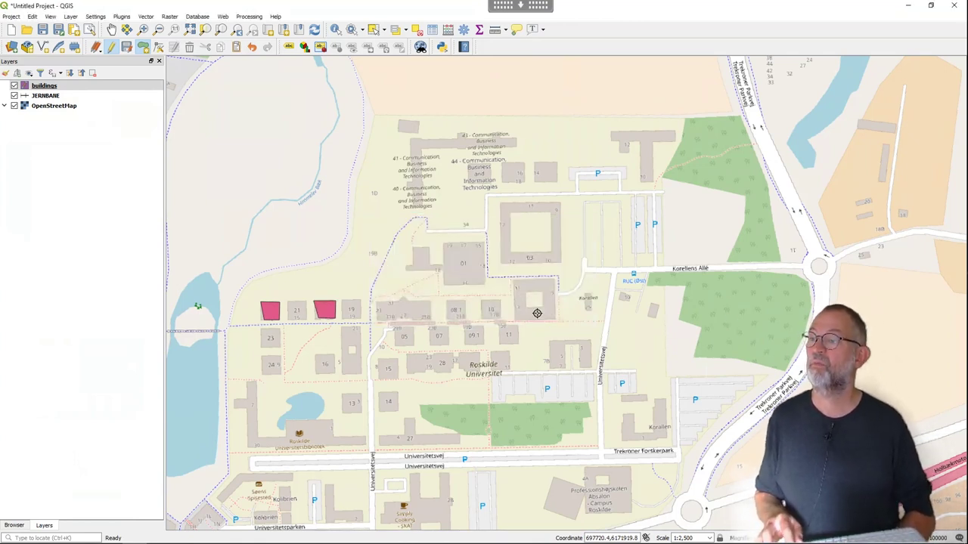
- Digitize a third building polygon by tracing the outline of building 14
click(400, 393)
click(400, 409)
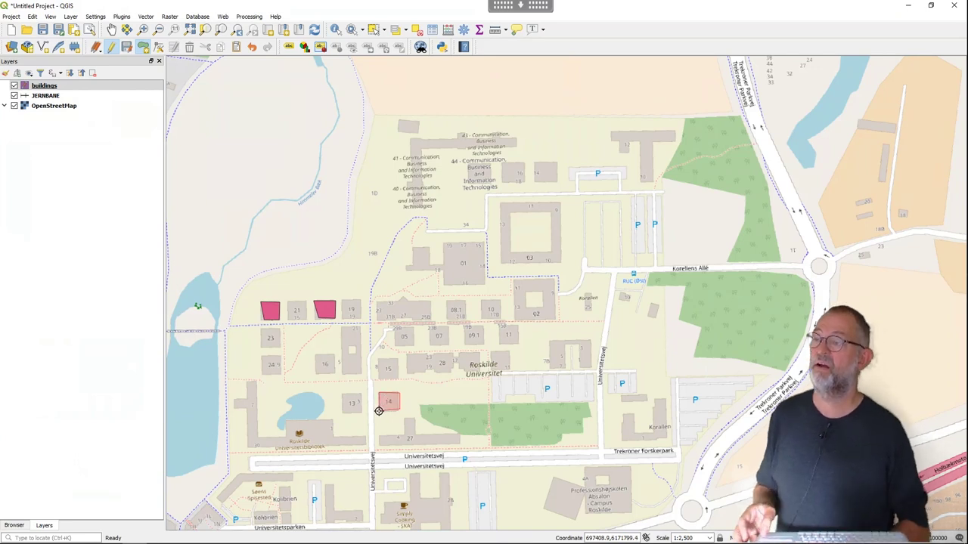
right_click(379, 411)
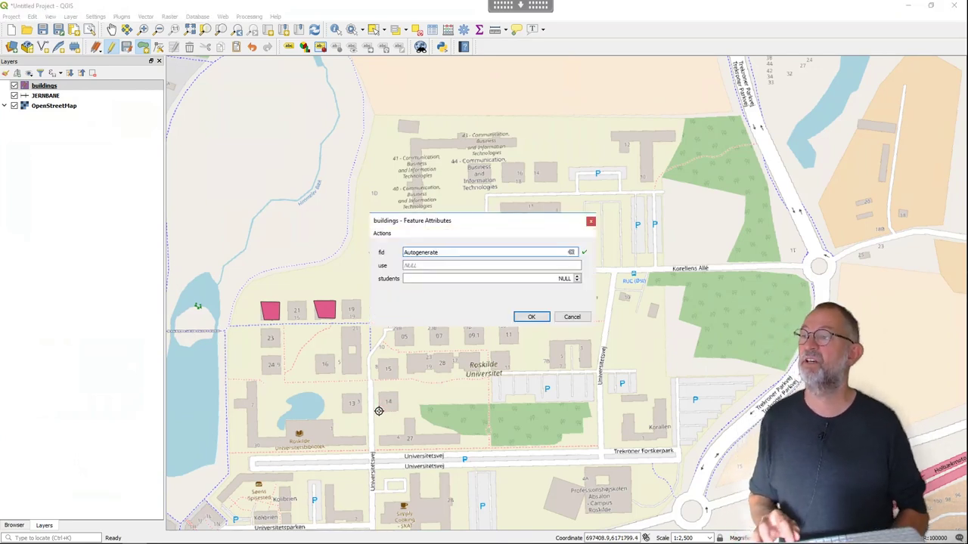
- Set the building 14 polygon's use to admin and students to 50, and save its attributes
key(Tab)
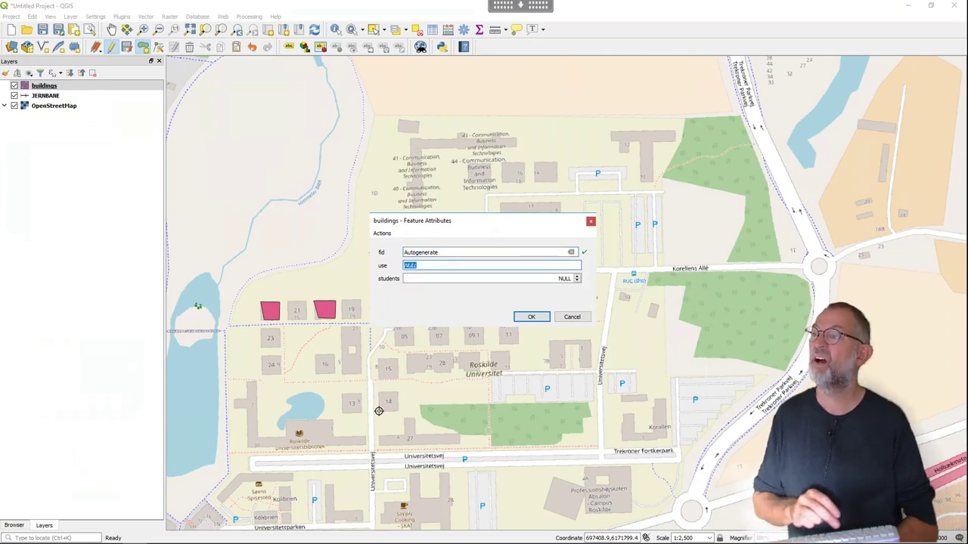
text(admin)
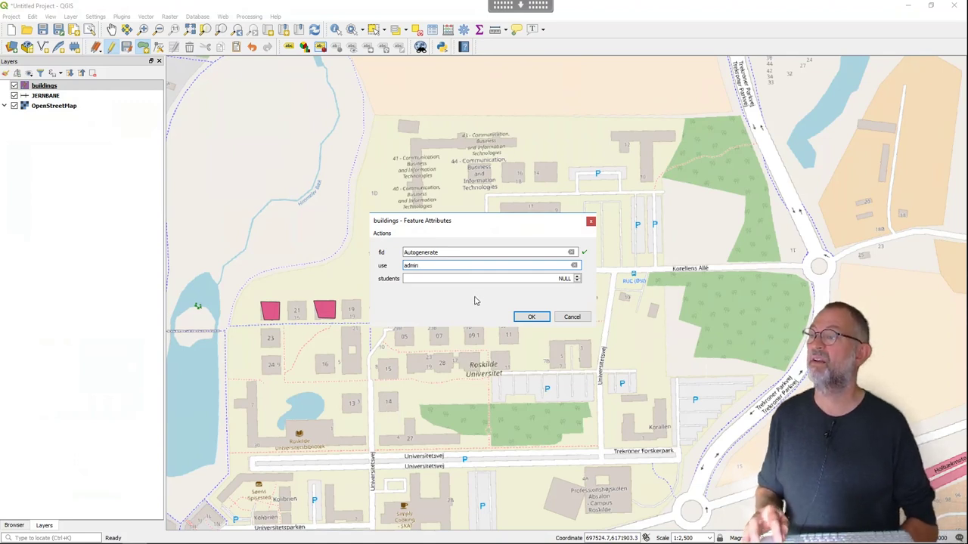
key(Tab)
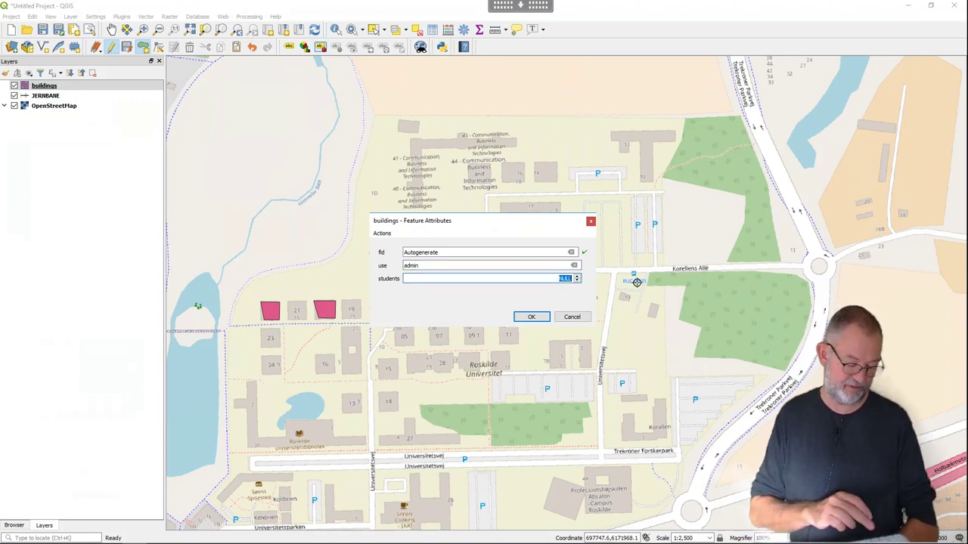
text(50)
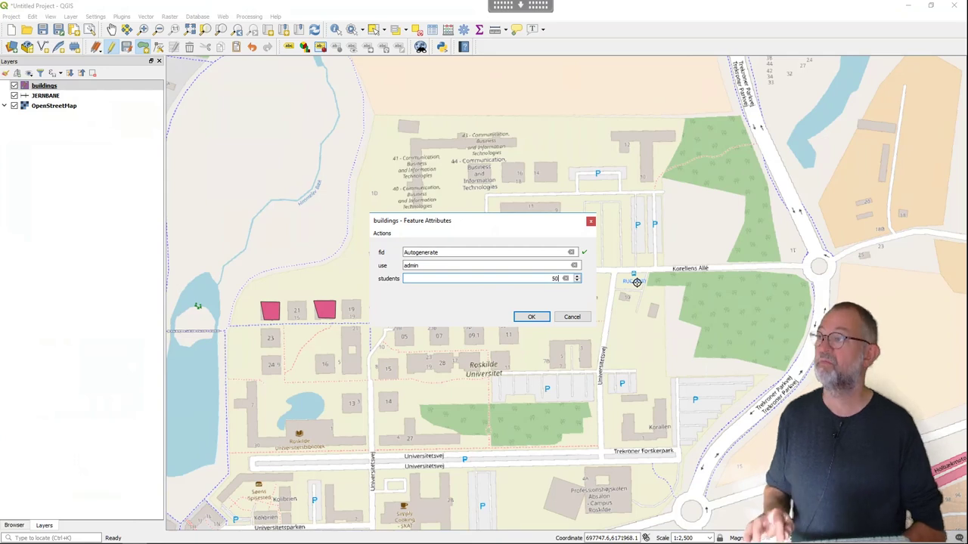
click(529, 318)
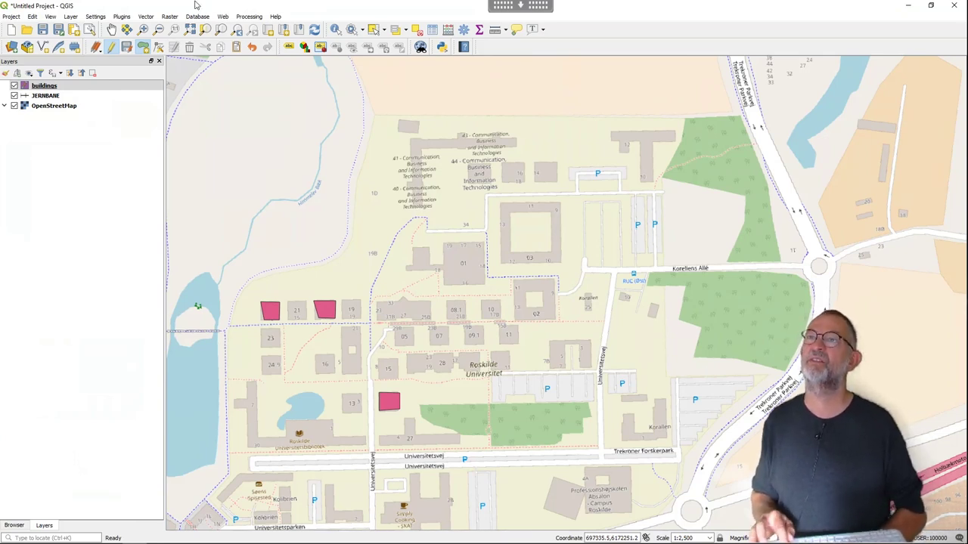
- Start a new building polygon over building 01, tracing the four outer corners of its large square block from the annex junction
click(143, 29)
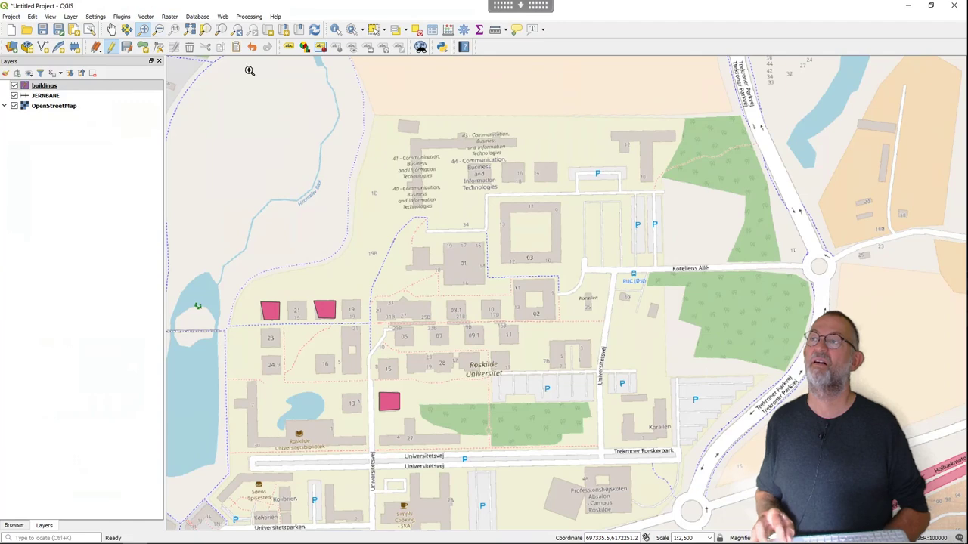
drag(400, 232, 503, 298)
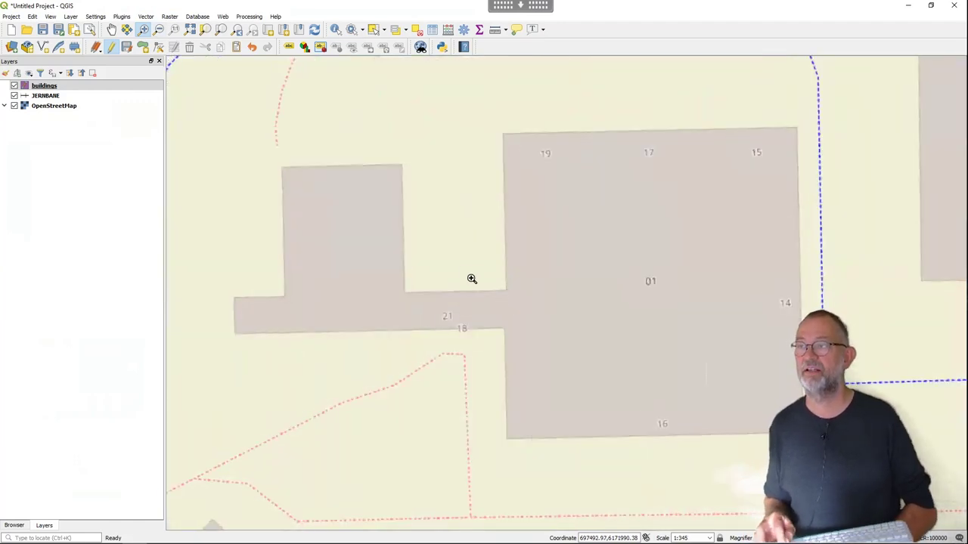
click(144, 48)
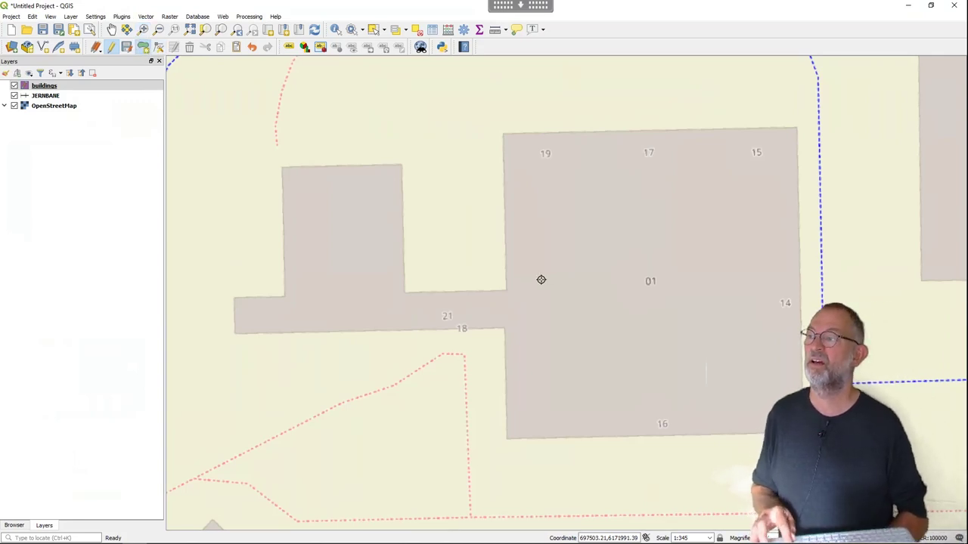
click(506, 288)
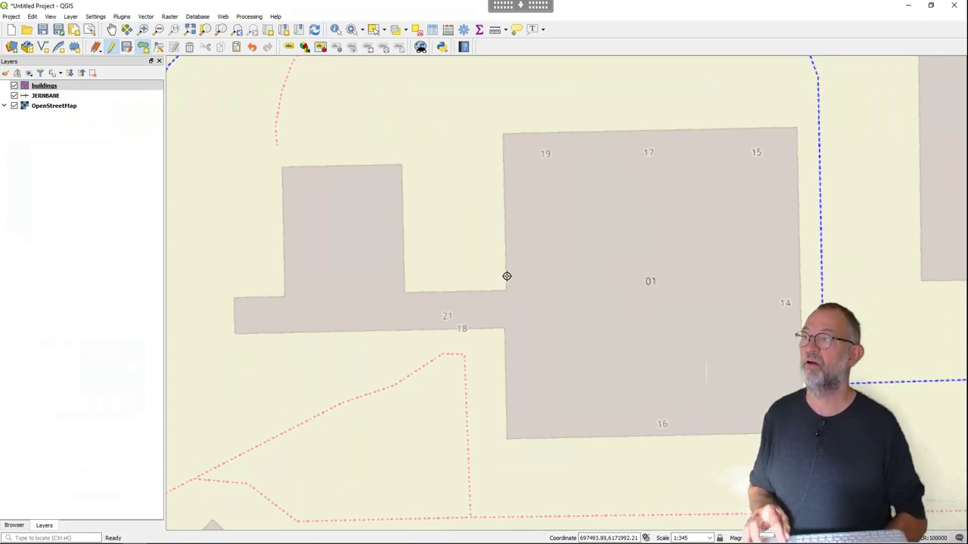
click(502, 136)
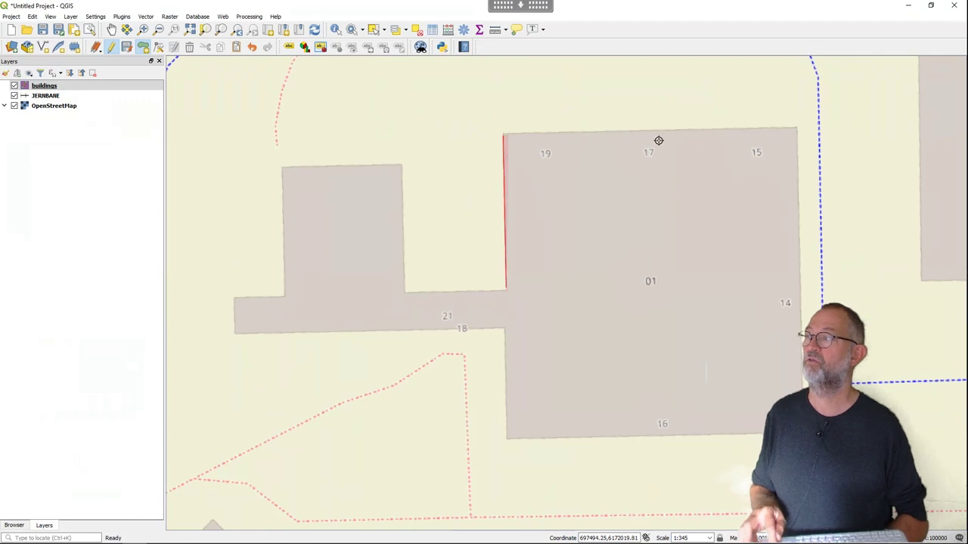
click(792, 129)
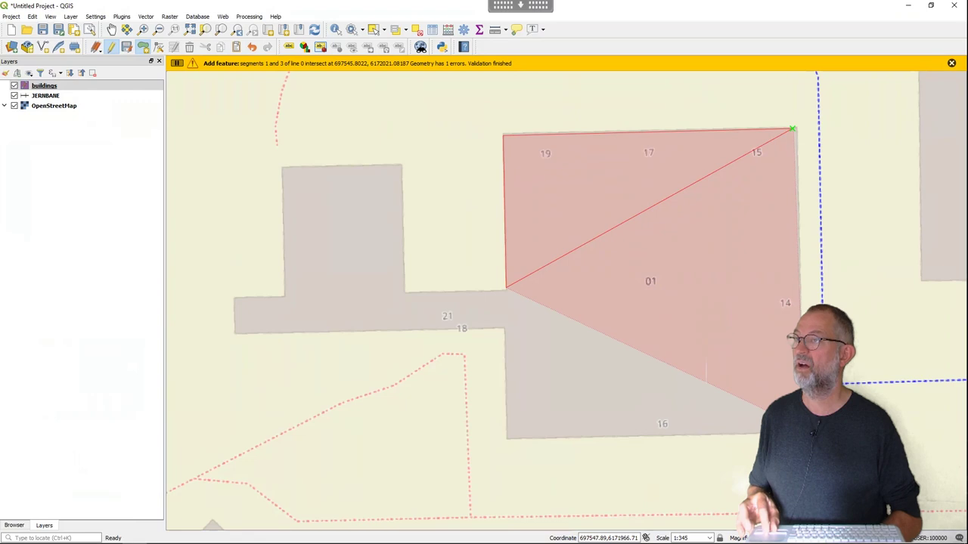
click(798, 426)
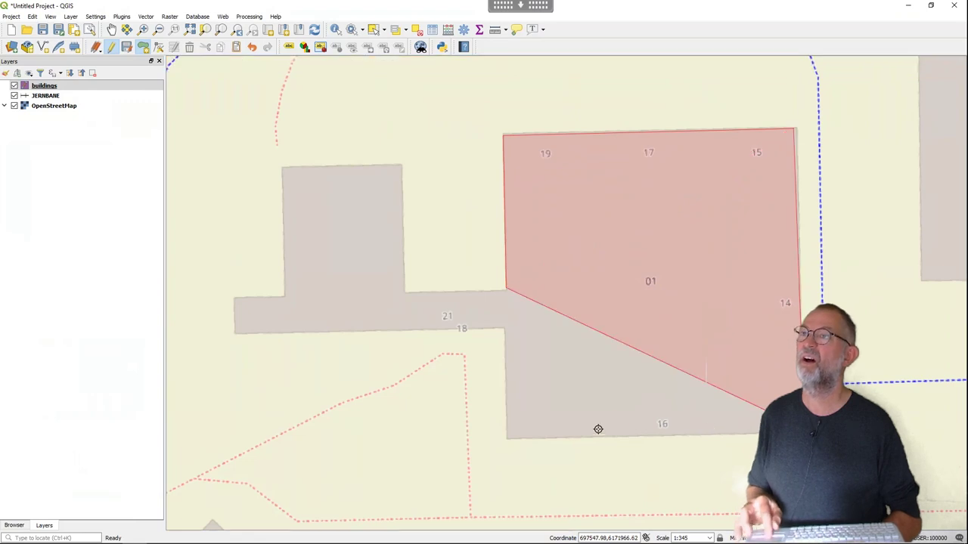
click(512, 438)
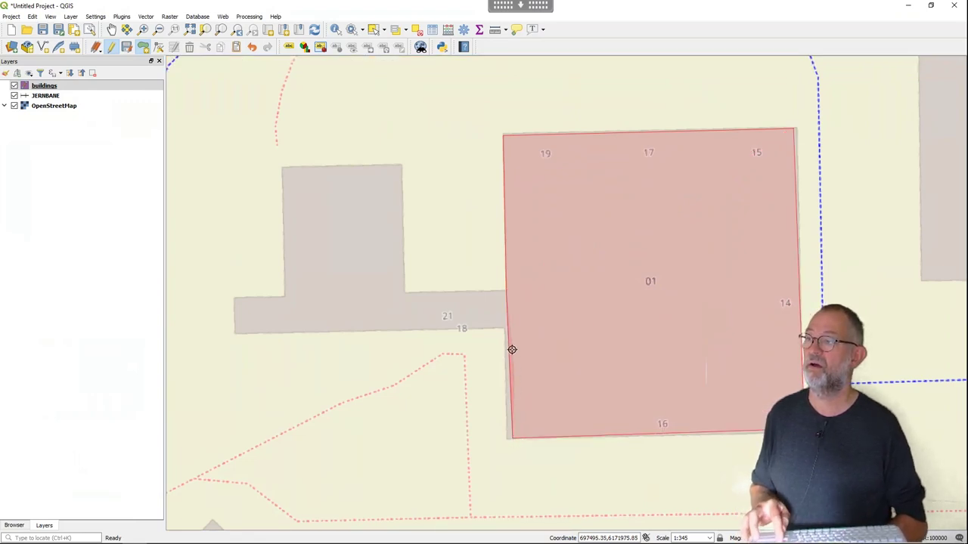
- Continue the building 01 outline around the connecting wing and smaller square annex to the west, and finish the polygon
click(502, 328)
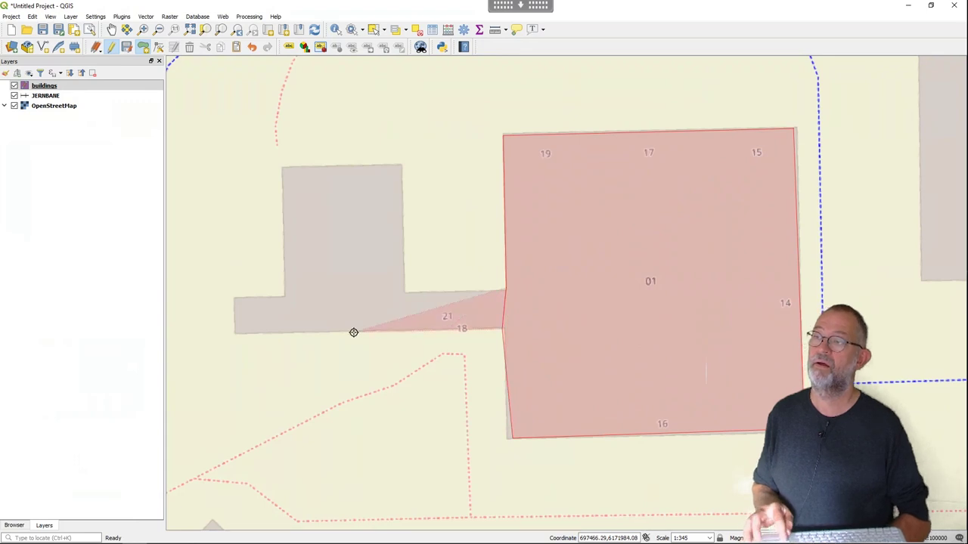
click(238, 333)
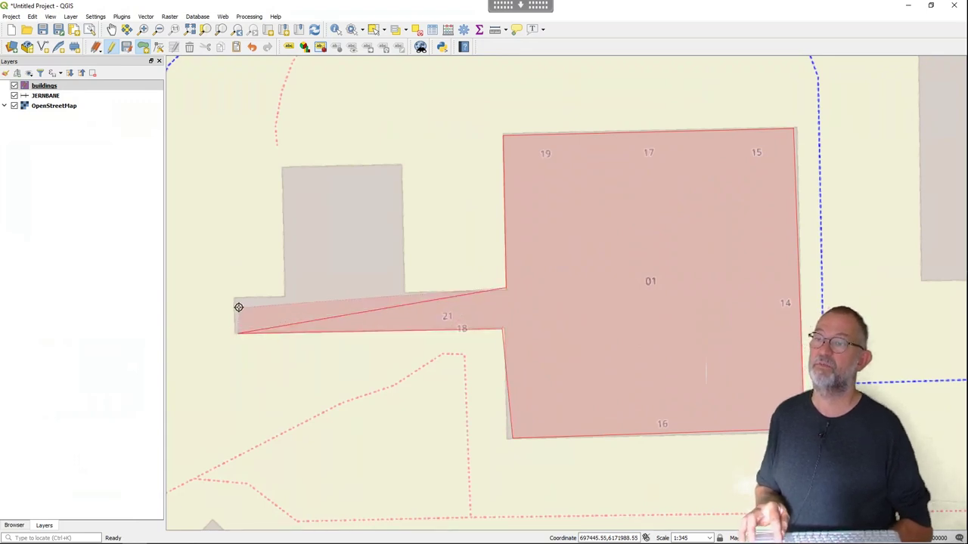
click(235, 298)
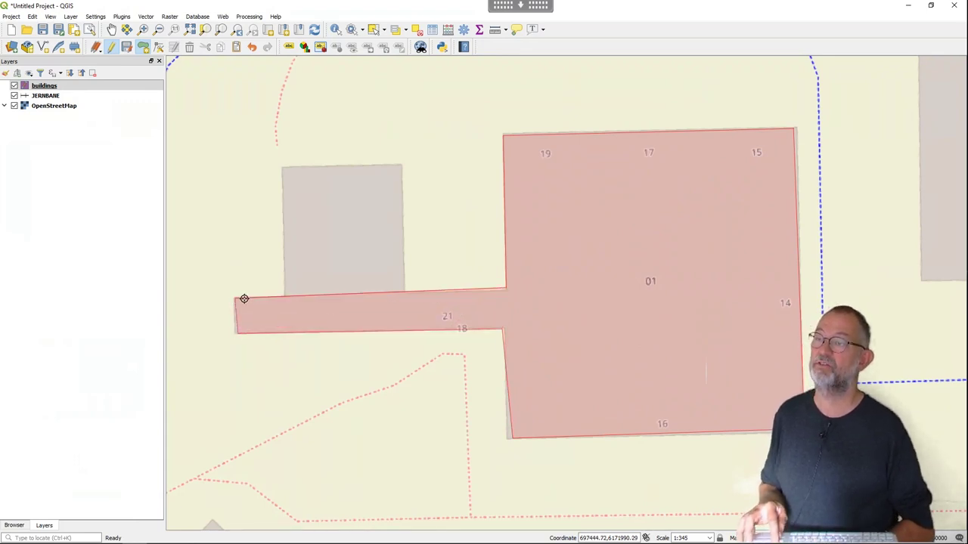
click(282, 297)
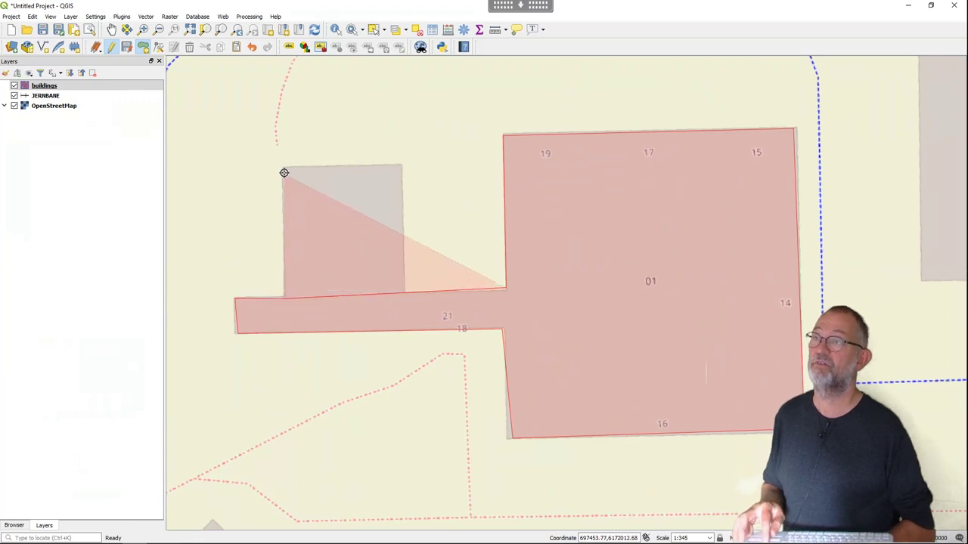
click(282, 165)
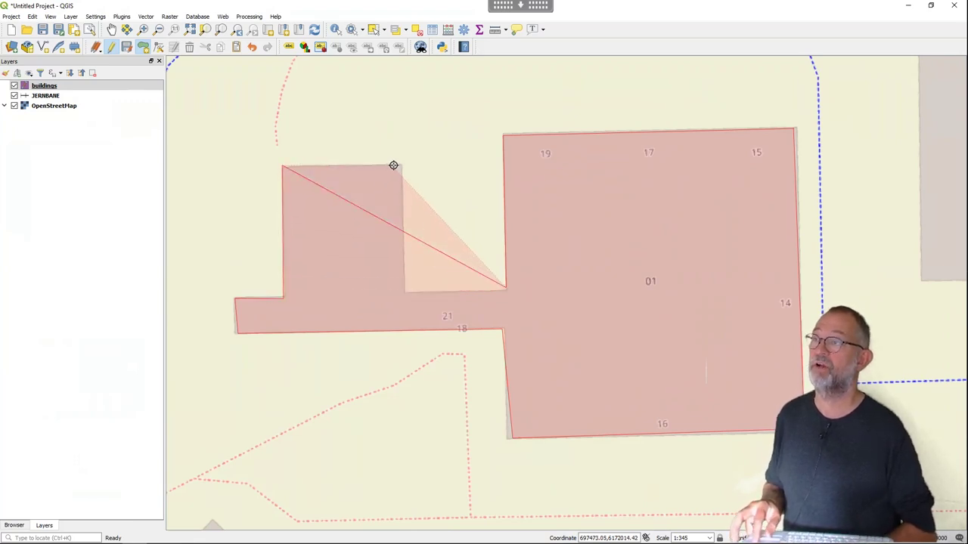
click(401, 166)
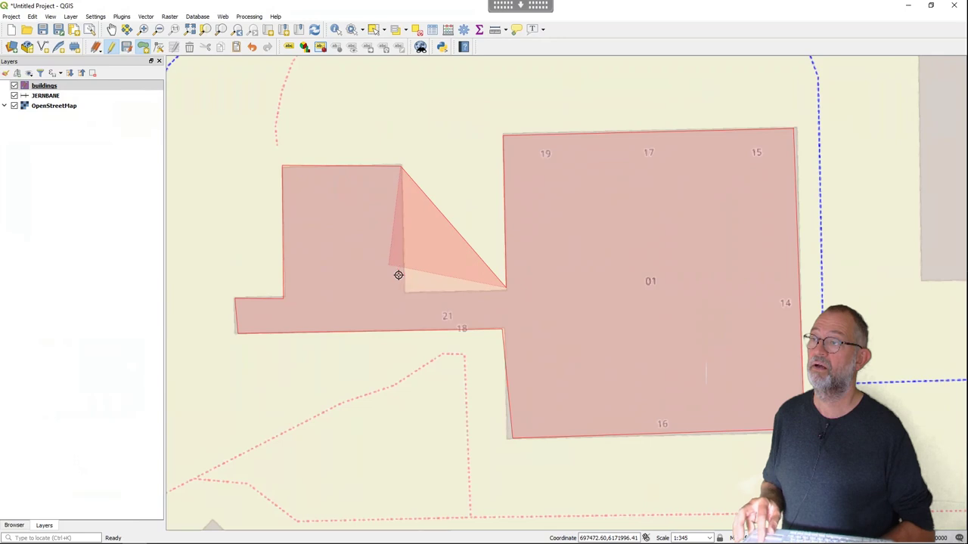
click(406, 293)
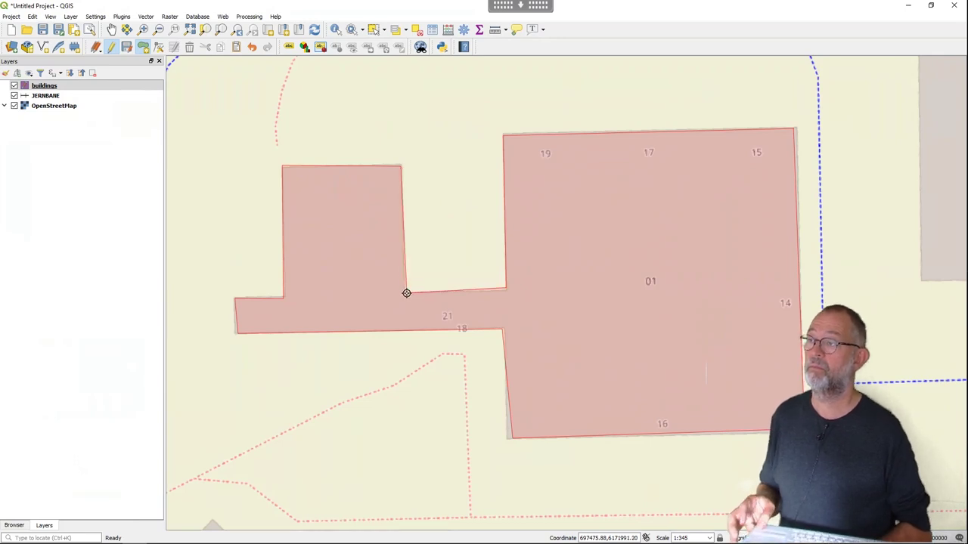
right_click(406, 294)
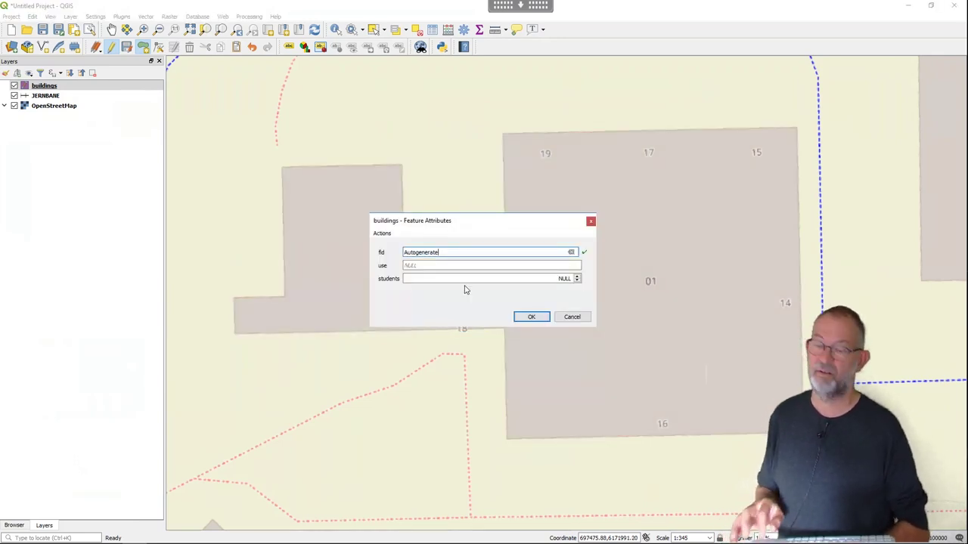
- Set the building 01 polygon's use to admin and students to 5, and save its attributes
key(Tab)
text(a)
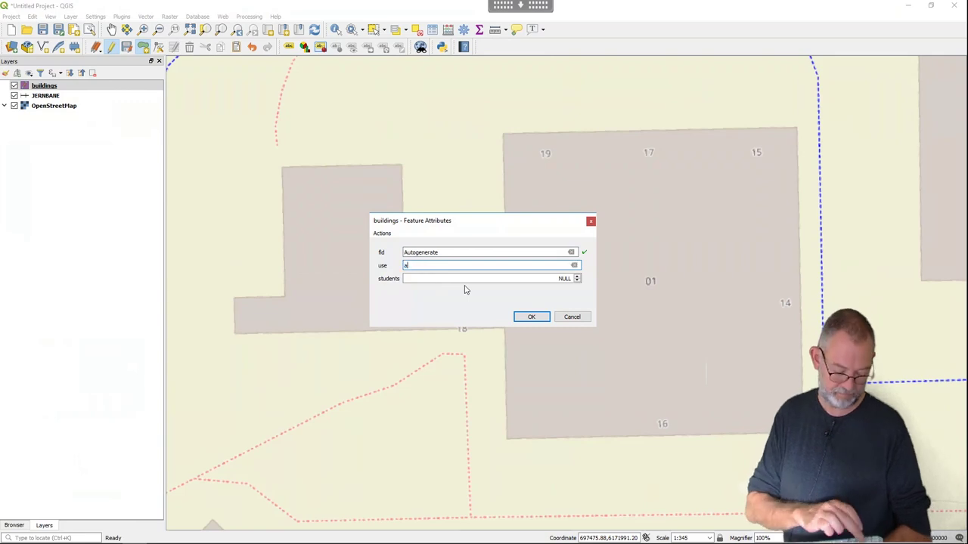
text(dmin)
key(Tab)
text(5)
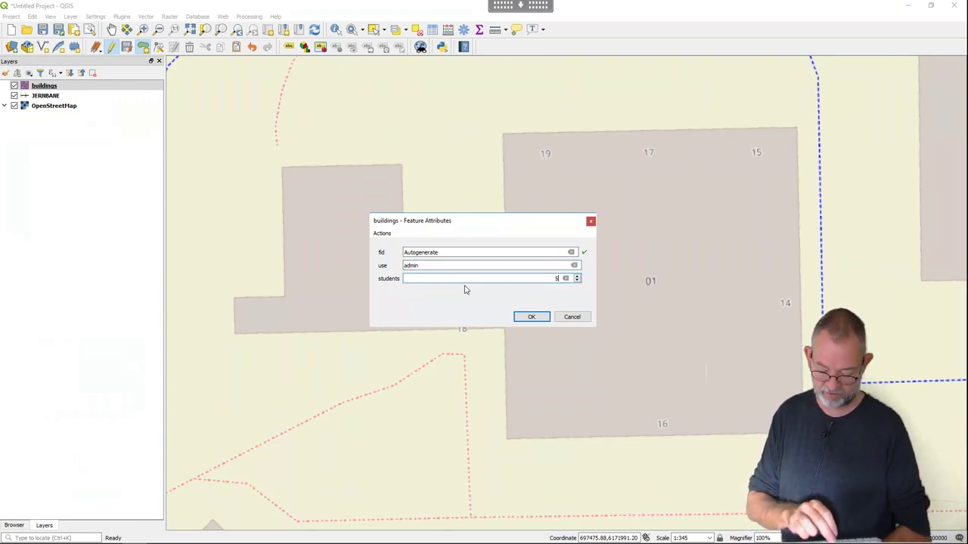
click(530, 318)
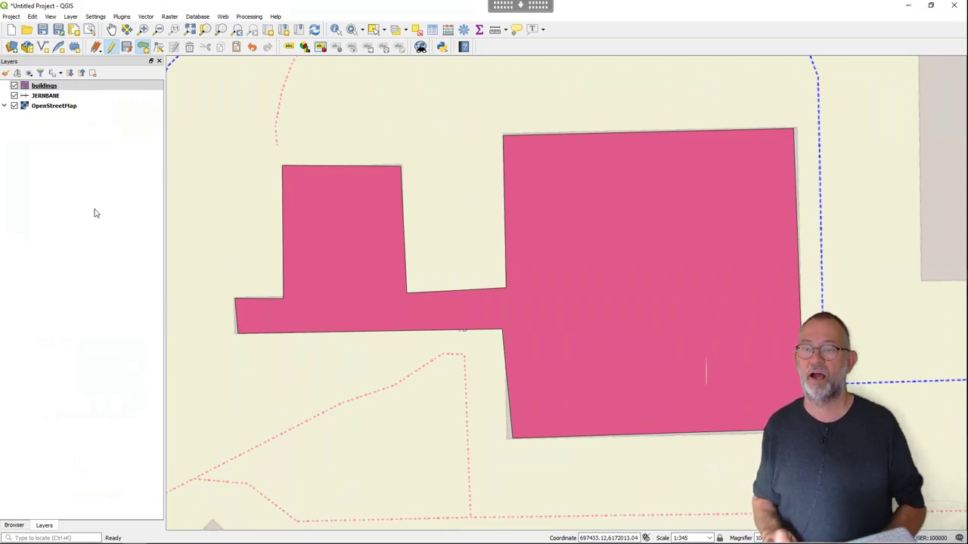
- Move the annex's two upper corners outward with the Vertex tool, and place them back near the mapped building outline
click(159, 47)
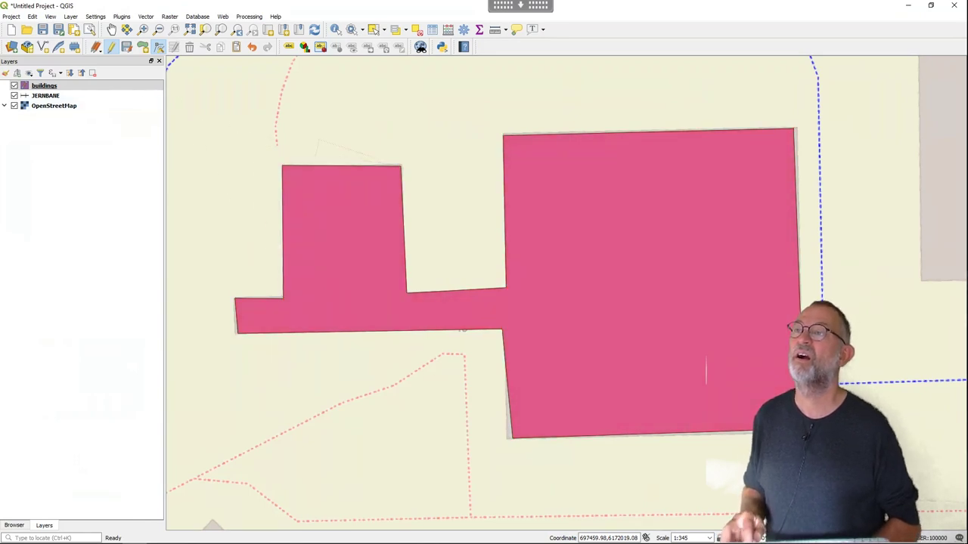
click(261, 113)
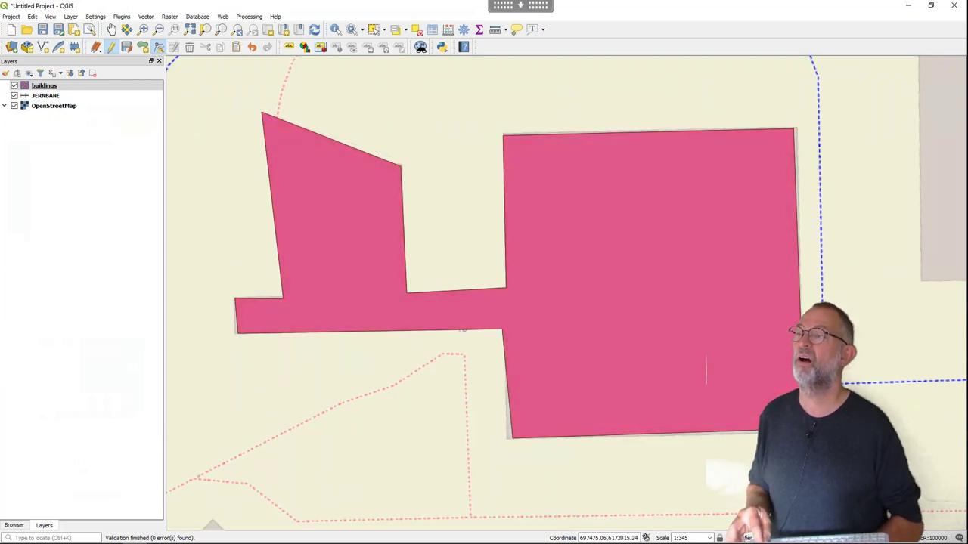
click(412, 138)
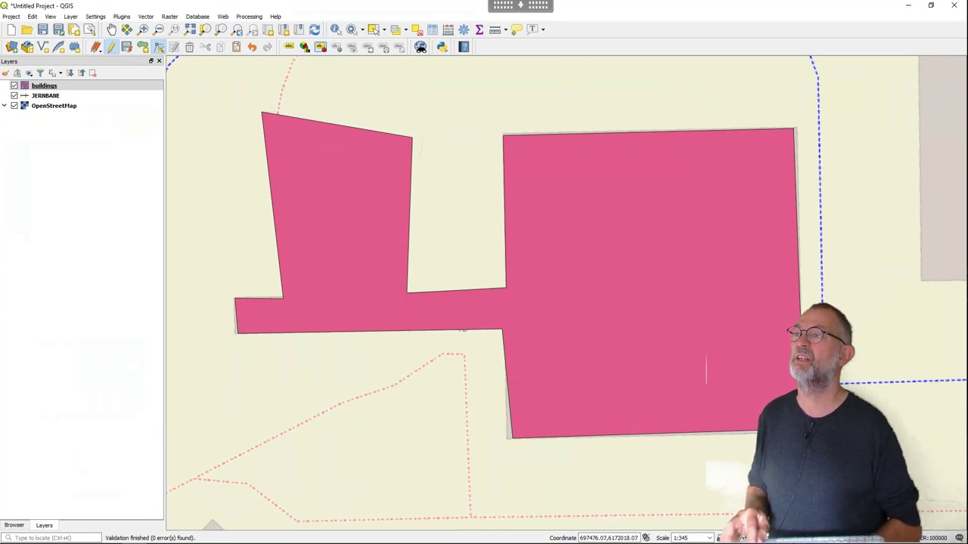
key(ctrl+z)
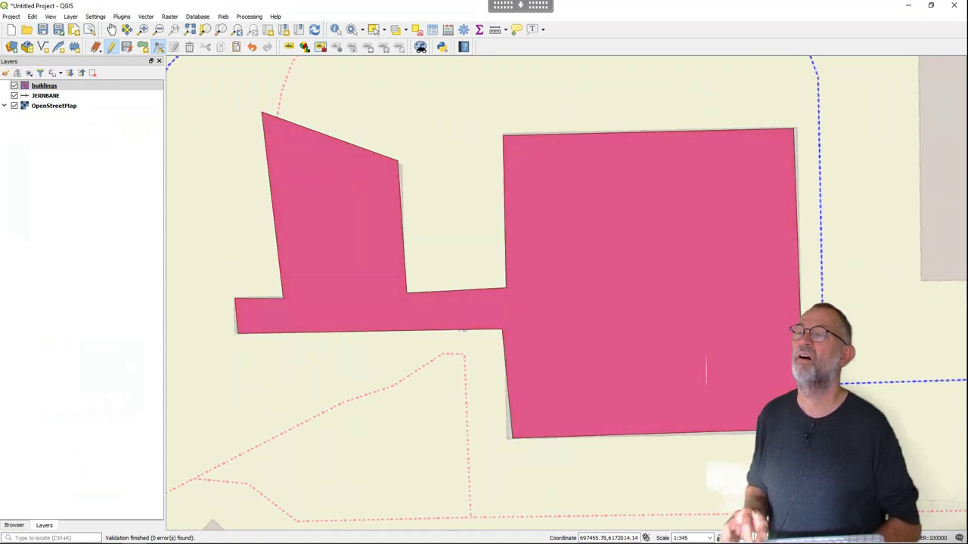
key(ctrl+z)
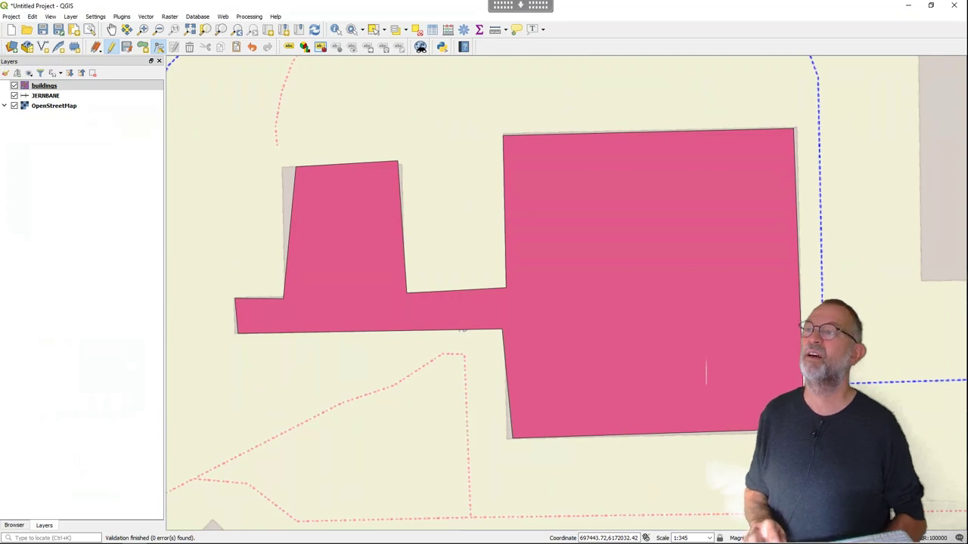
- Bring building 02 into view, display the Advanced Digitizing Toolbar and activate the Add Ring tool
click(113, 30)
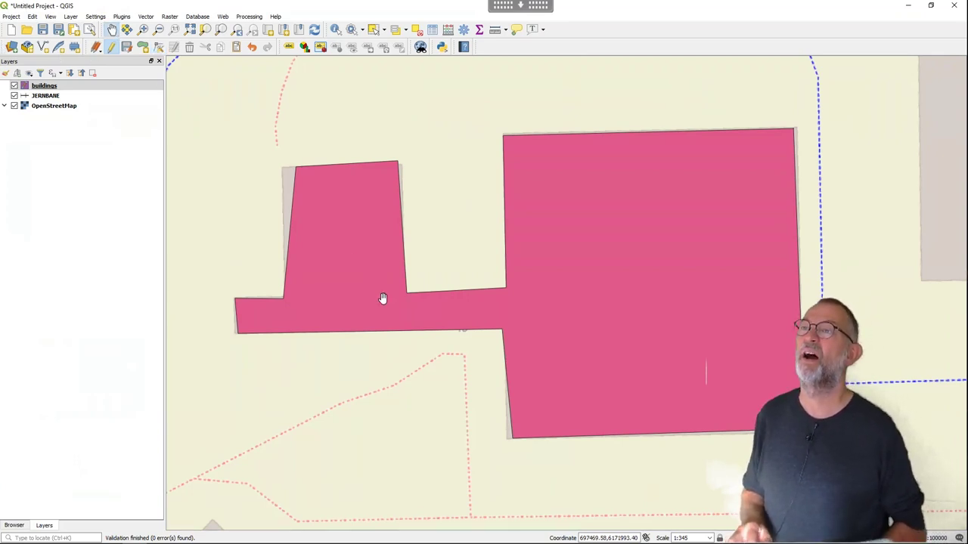
drag(806, 480, 380, 244)
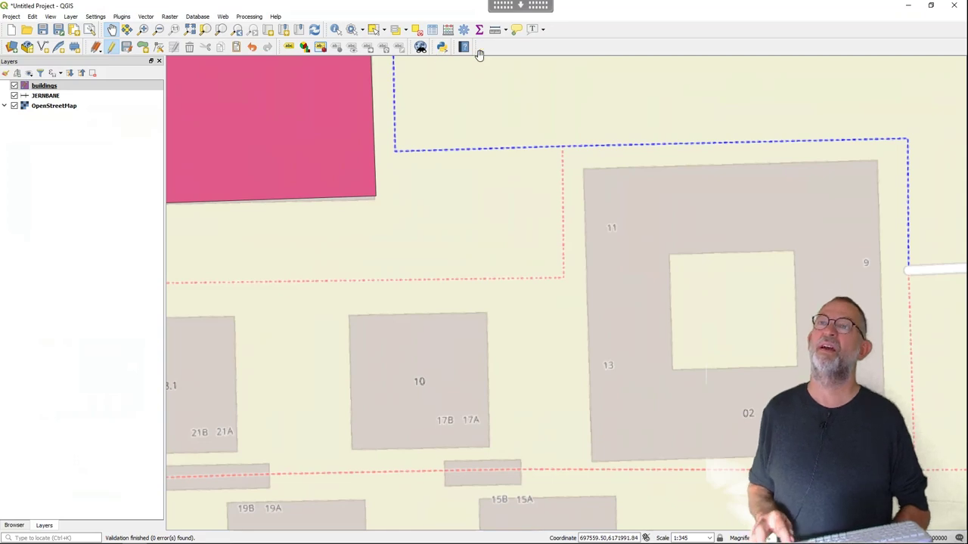
right_click(580, 48)
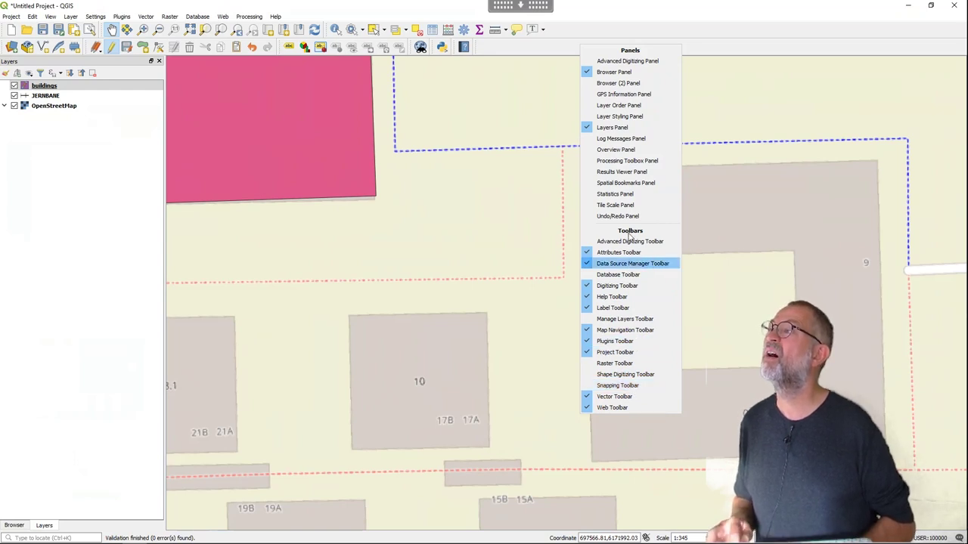
click(625, 242)
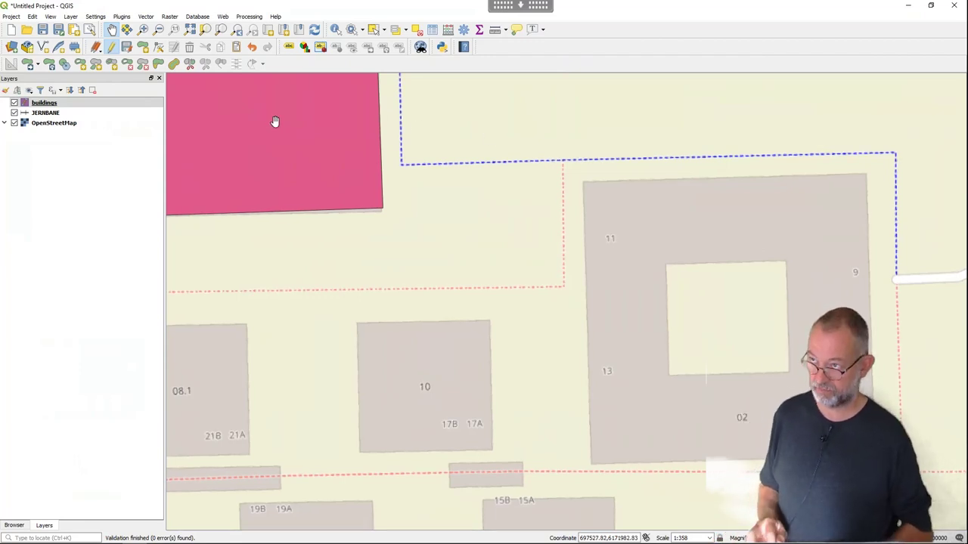
click(80, 64)
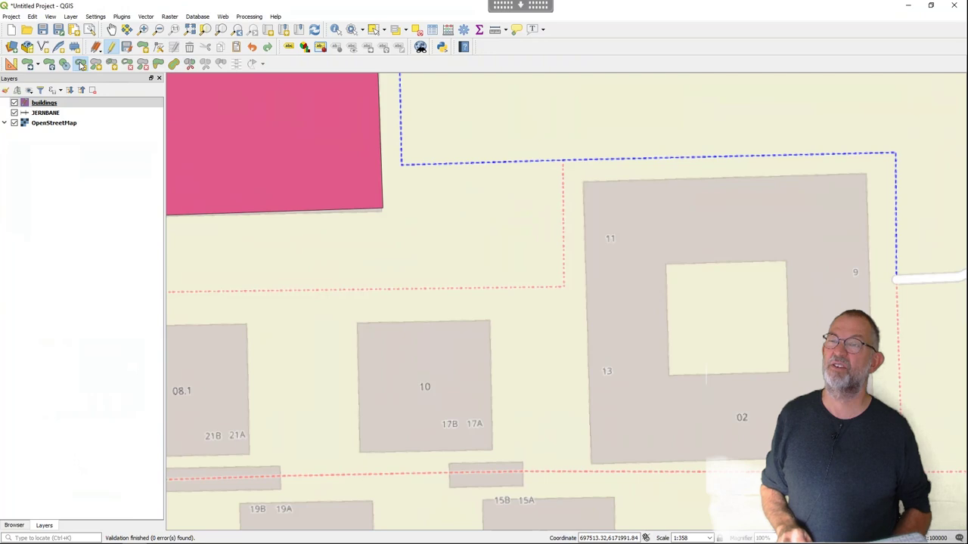
- Digitize the outer outline of building 02 as a new four-corner polygon in the buildings layer, covering its courtyard
click(146, 47)
click(580, 182)
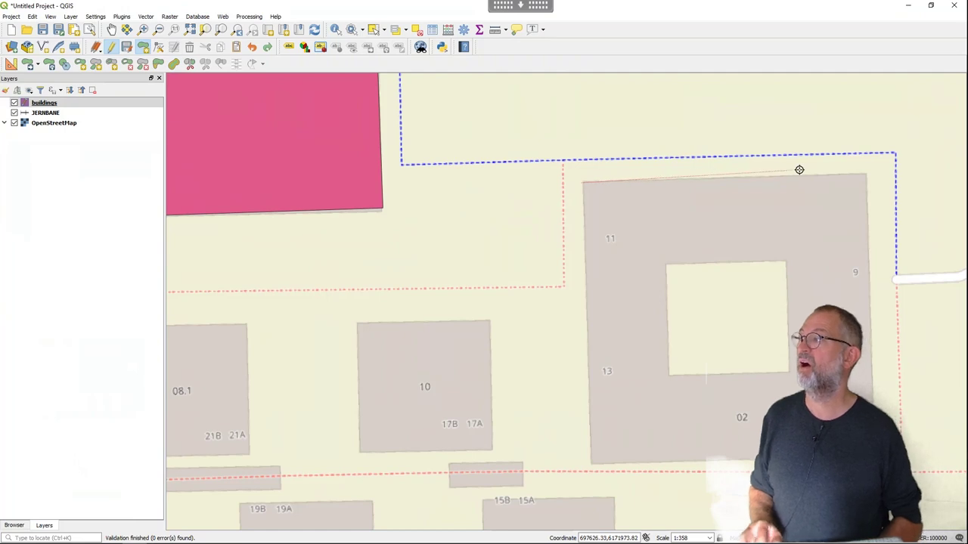
click(866, 175)
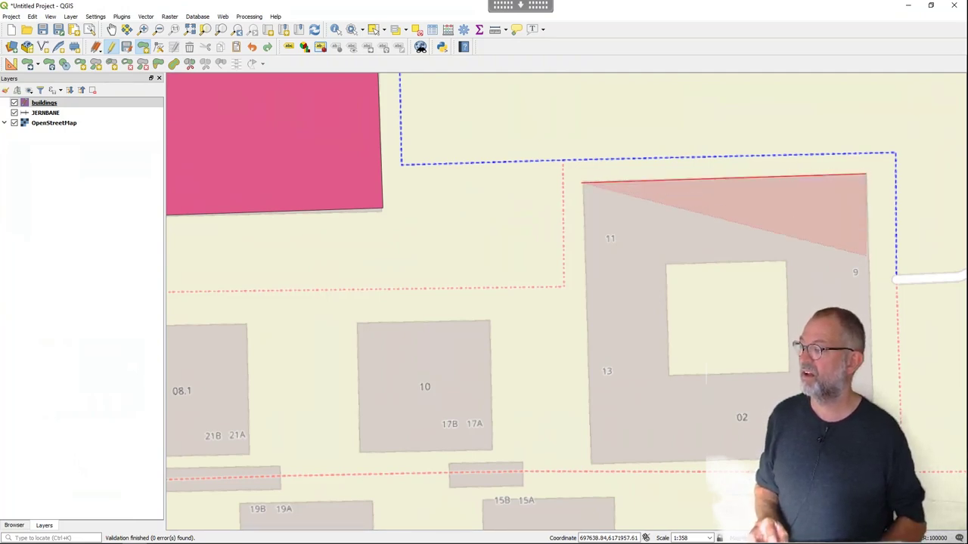
click(871, 463)
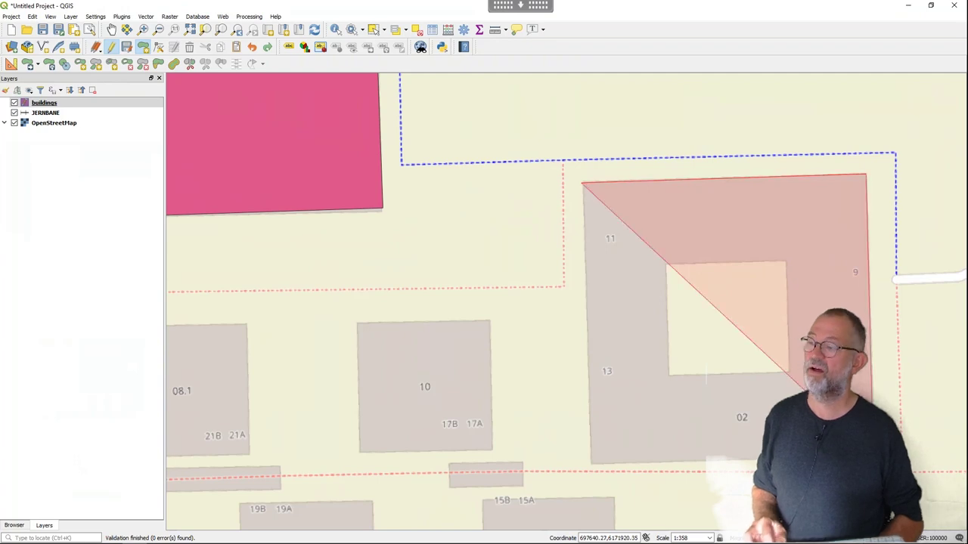
click(592, 467)
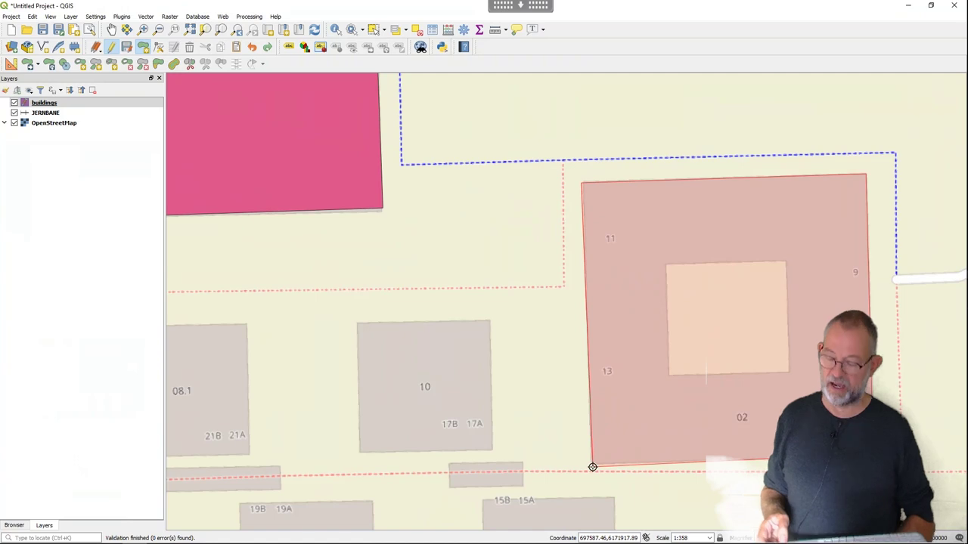
right_click(592, 467)
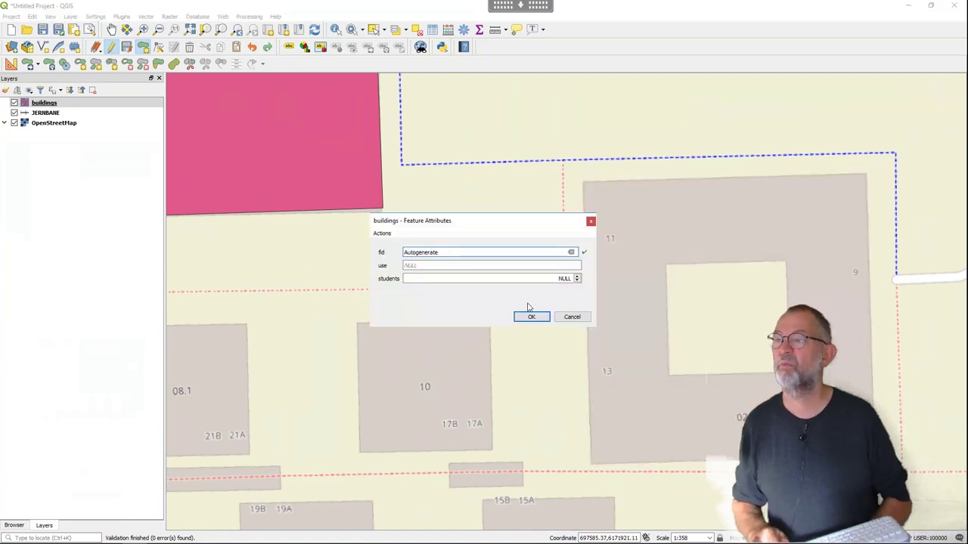
- Set the building 02 polygon's use to imt and students to 200, and save its attributes
click(491, 266)
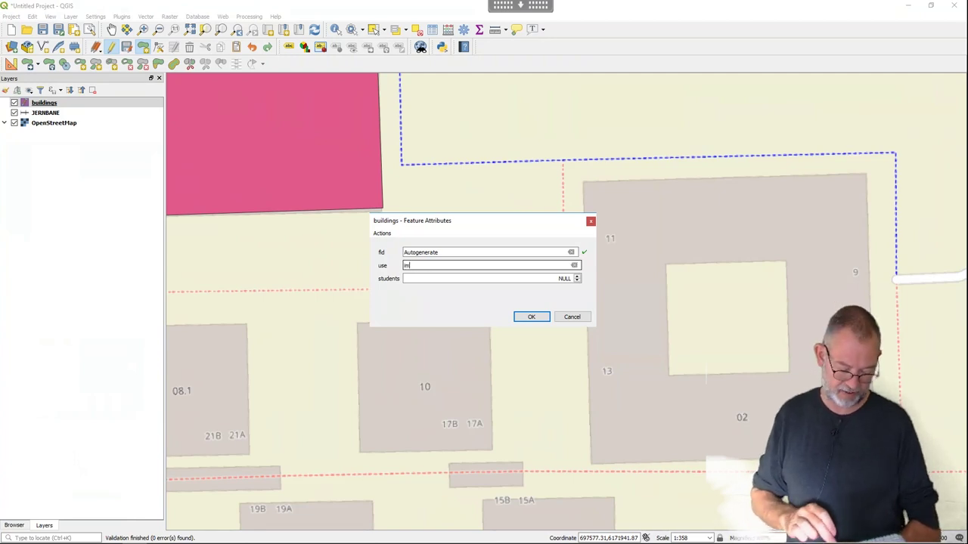
key(Tab)
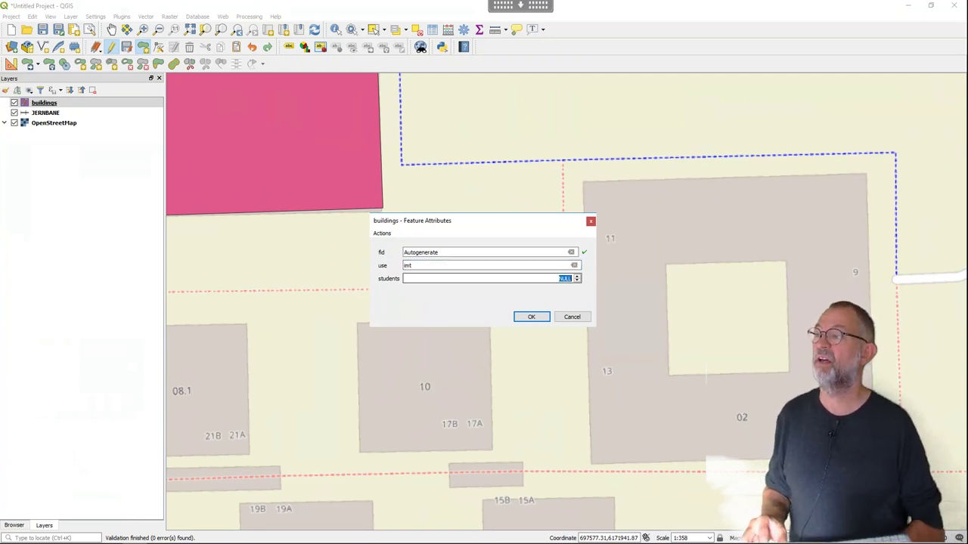
text(200)
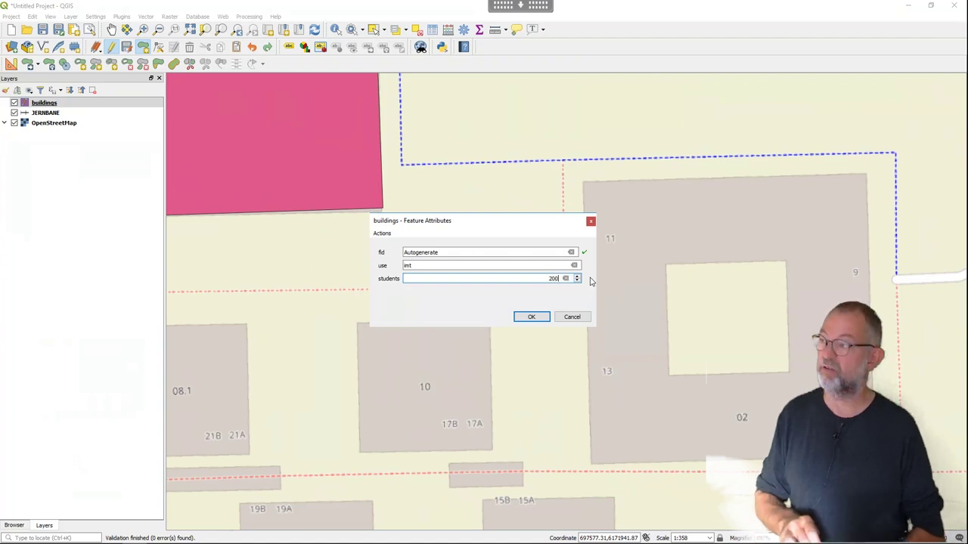
click(541, 322)
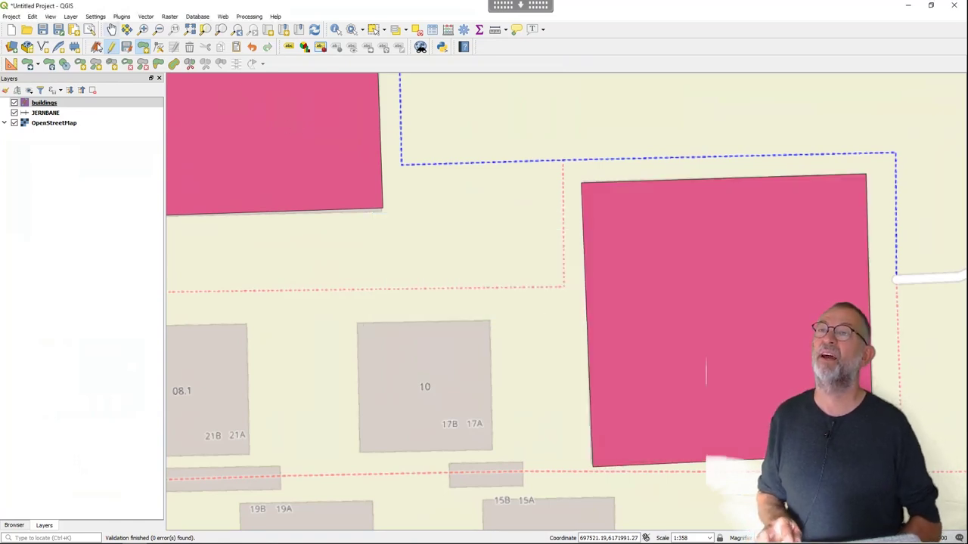
- Set the buildings layer's rendering opacity to about 56.2 % and its symbol to the "hashed black /" pattern, and apply the style
right_click(58, 103)
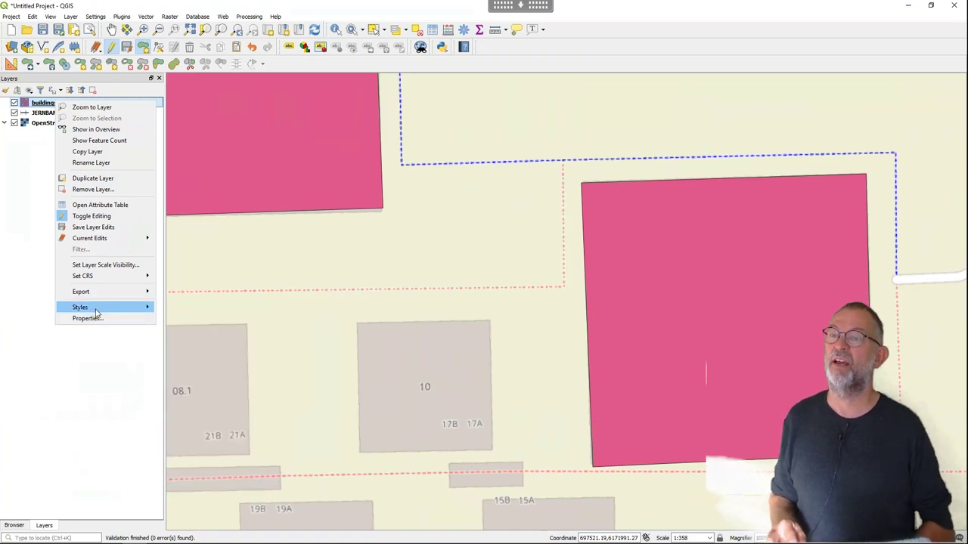
mouse_move(97, 310)
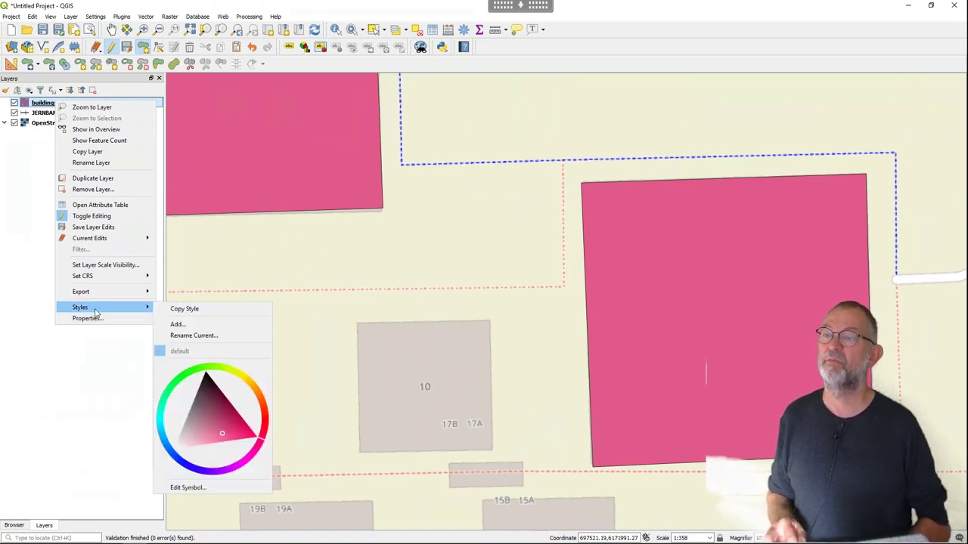
click(94, 318)
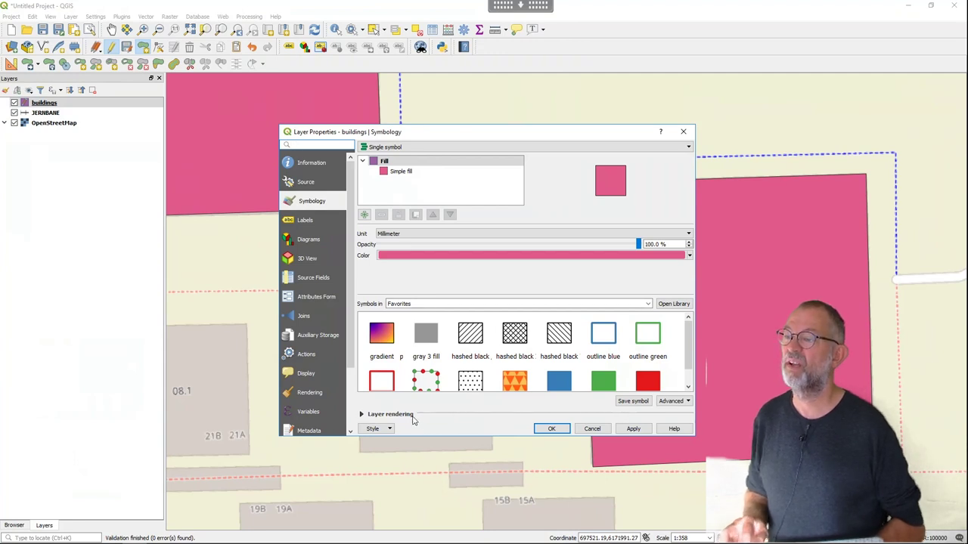
click(365, 415)
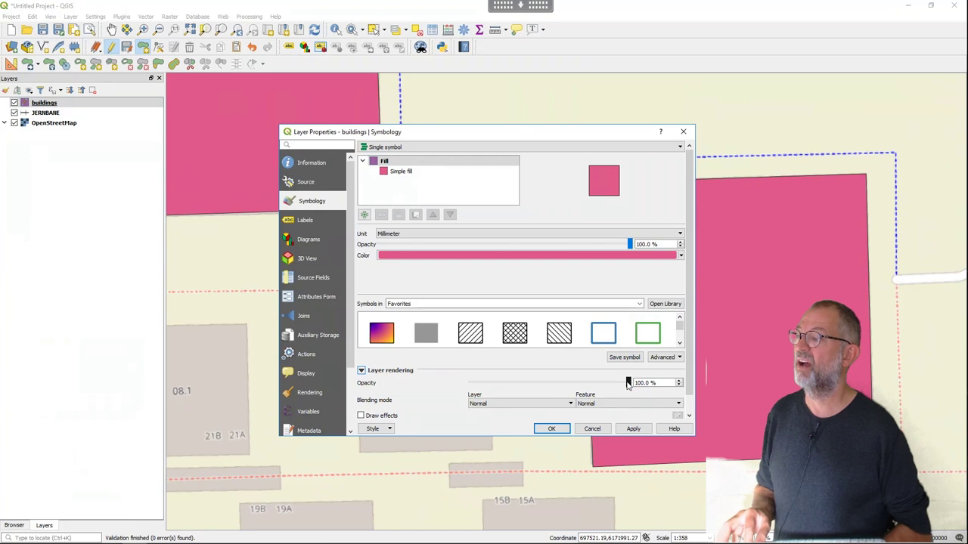
drag(626, 385, 576, 384)
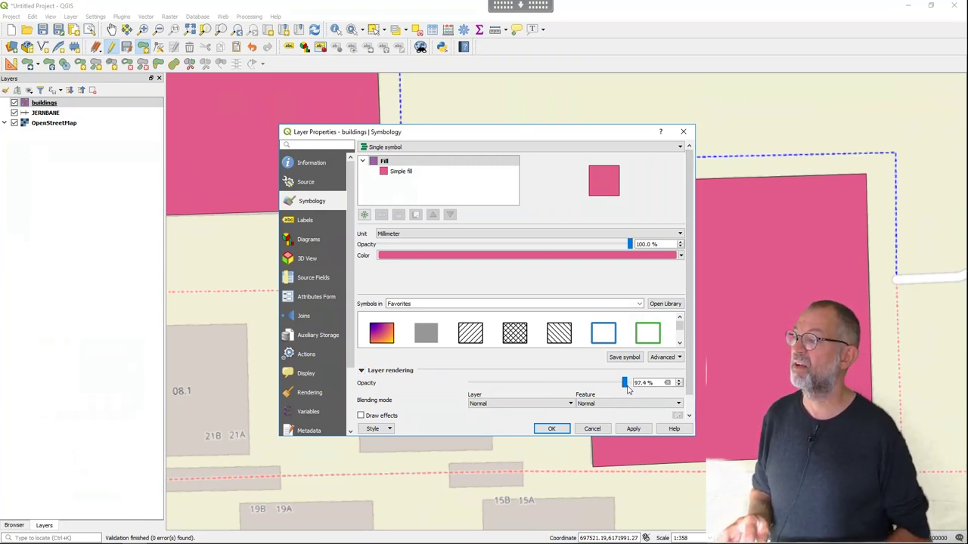
drag(627, 383, 561, 384)
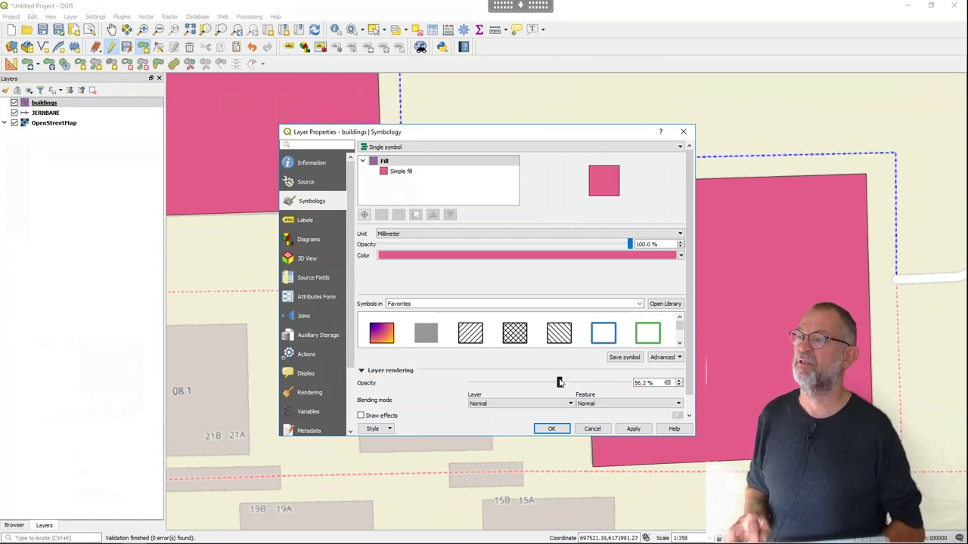
click(476, 332)
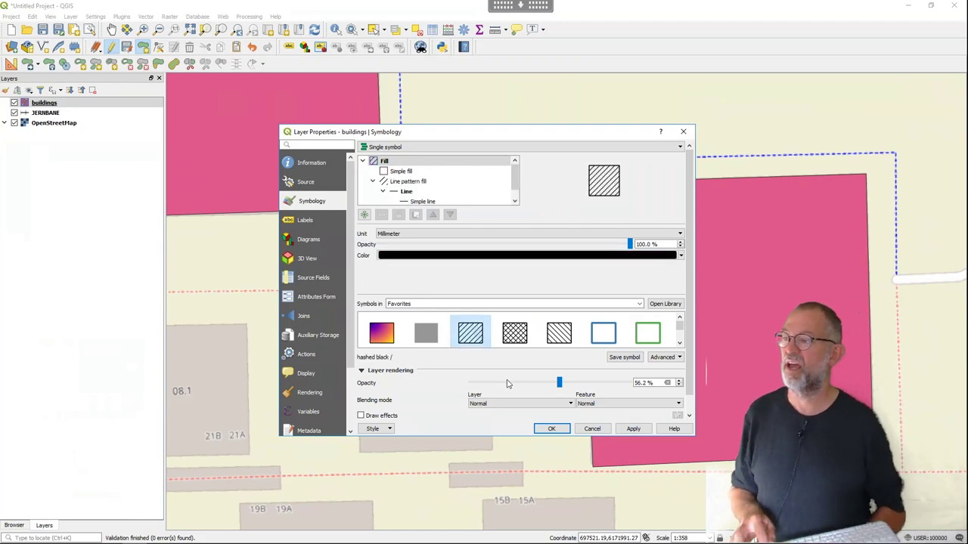
click(551, 430)
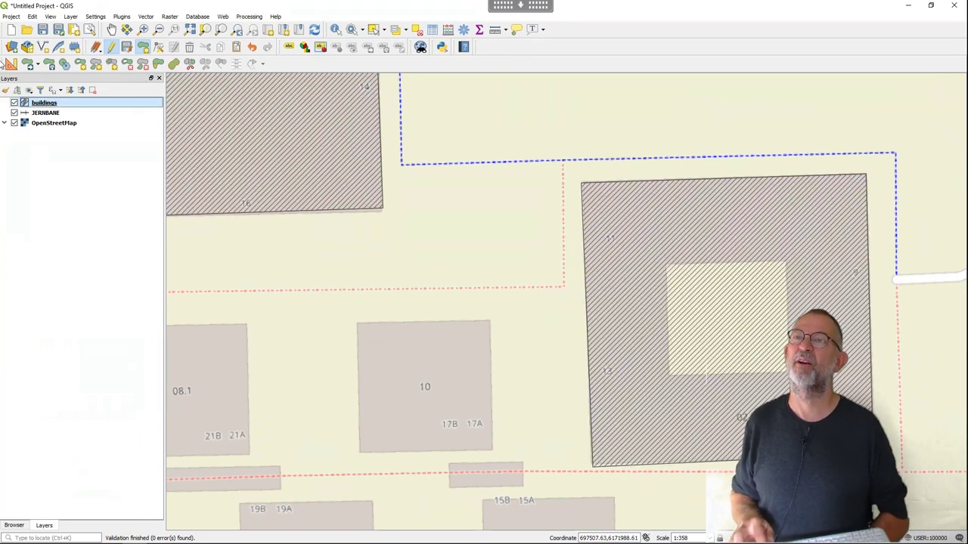
- Cut the square courtyard out of the building 02 polygon with the Add Ring tool, following its four mapped corners
click(80, 63)
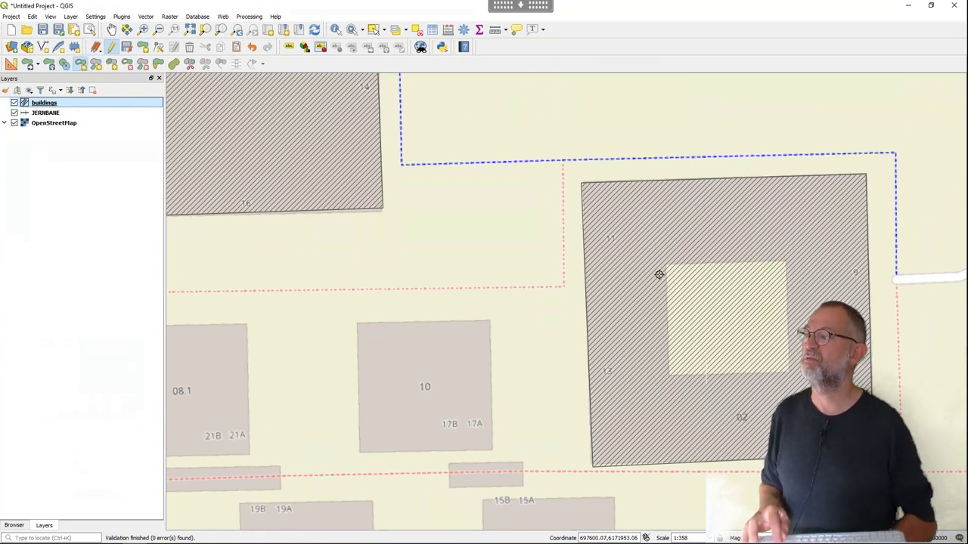
click(701, 264)
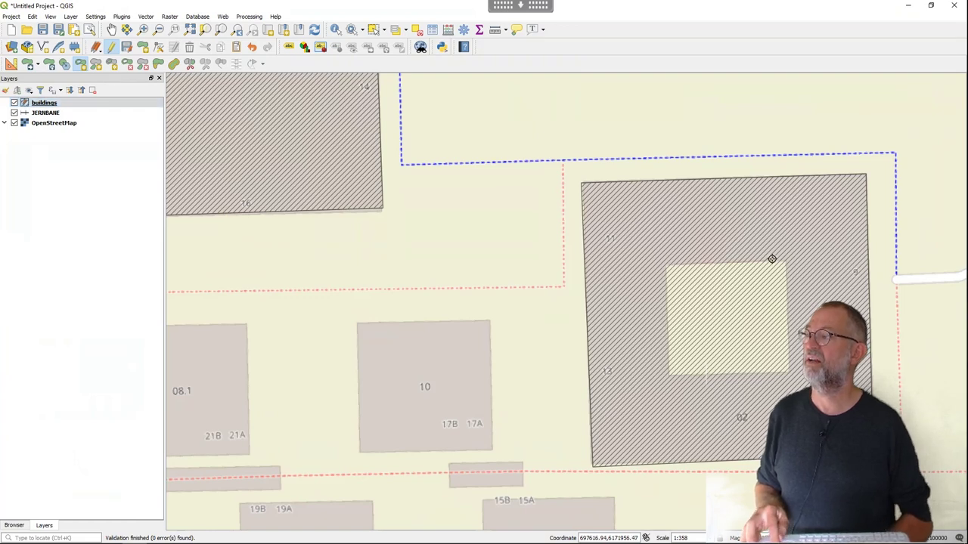
click(785, 263)
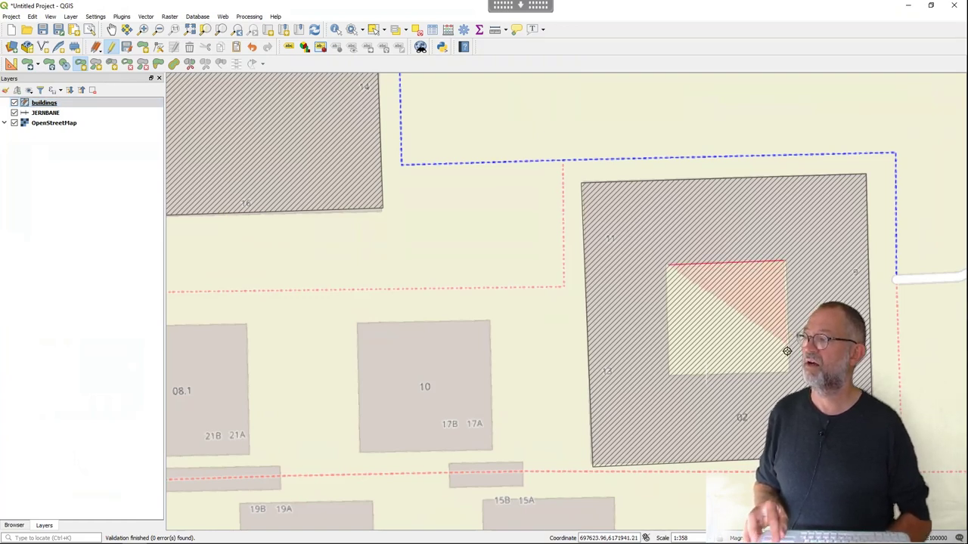
click(785, 371)
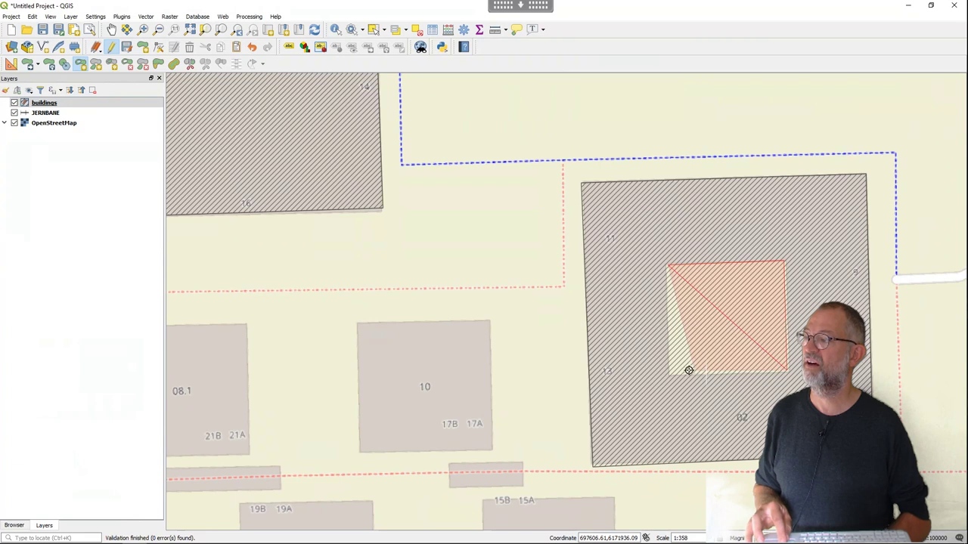
click(670, 373)
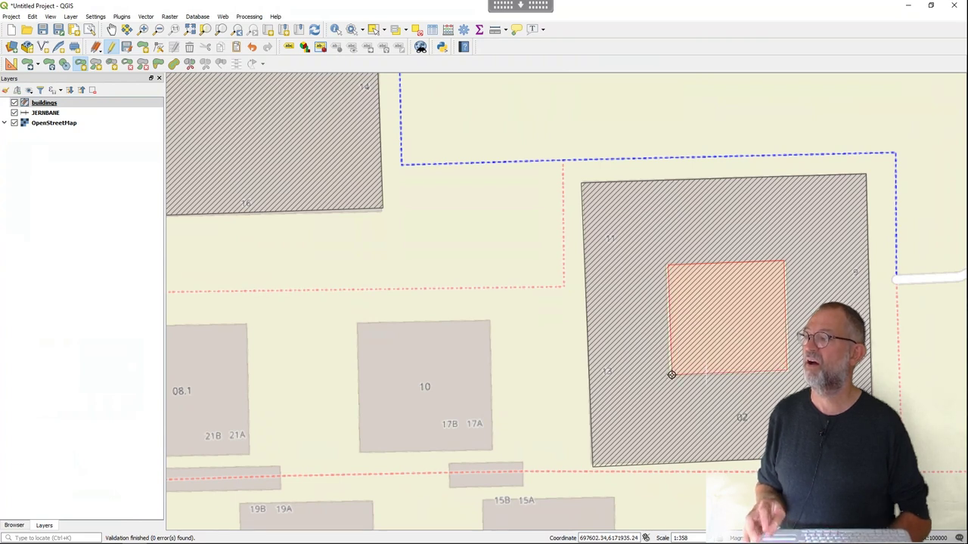
right_click(671, 375)
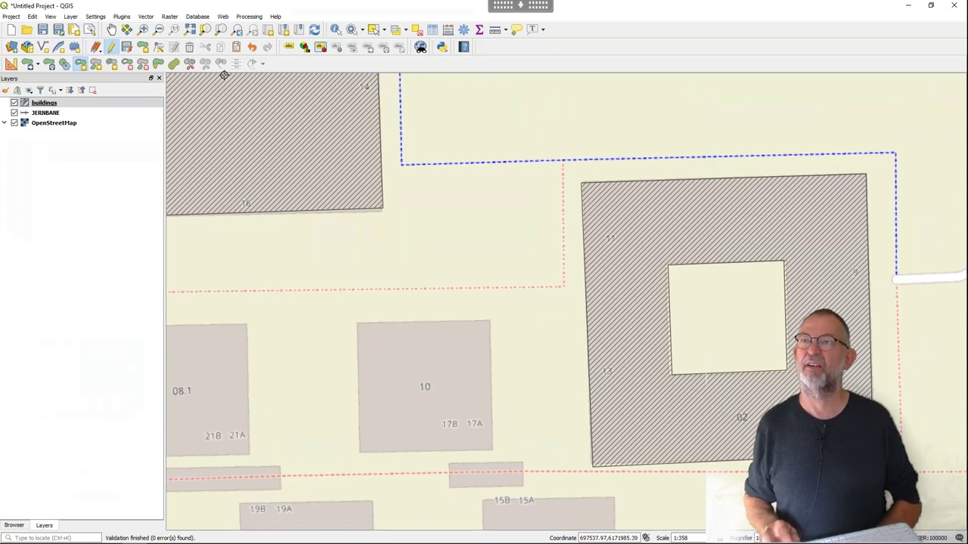
- Digitize the outer outline of building 03, northeast of the hatched buildings, as a new four-corner polygon
click(111, 29)
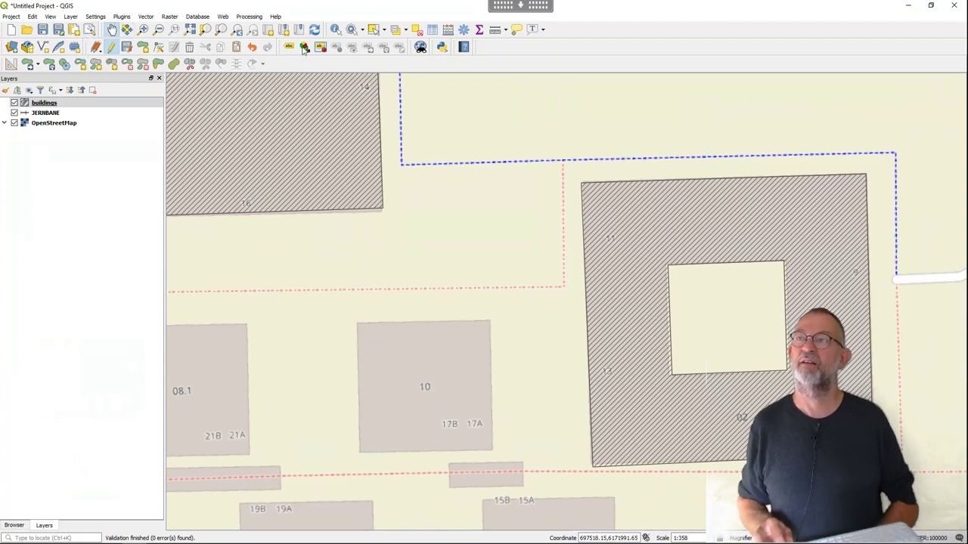
drag(452, 96, 454, 96)
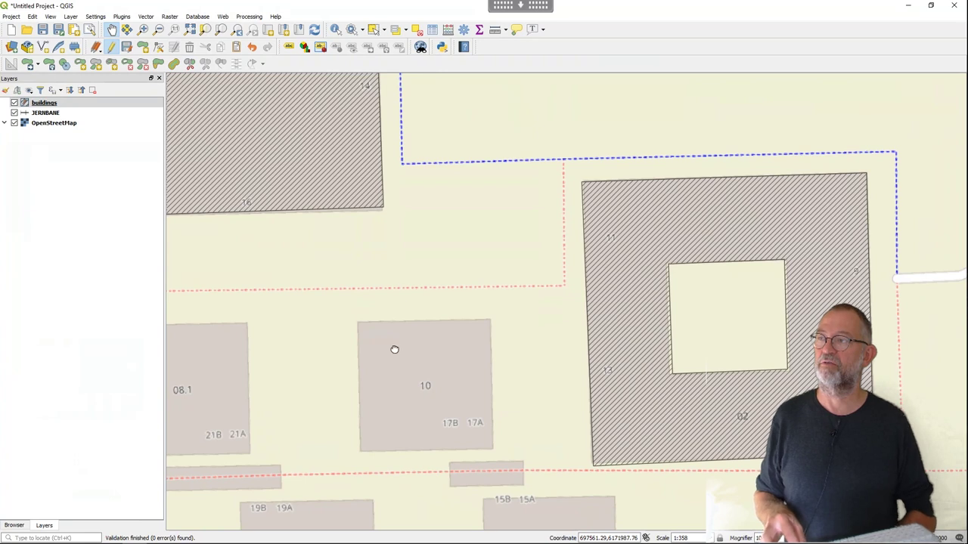
scroll(397, 325, up, 2)
scroll(371, 519, up, 2)
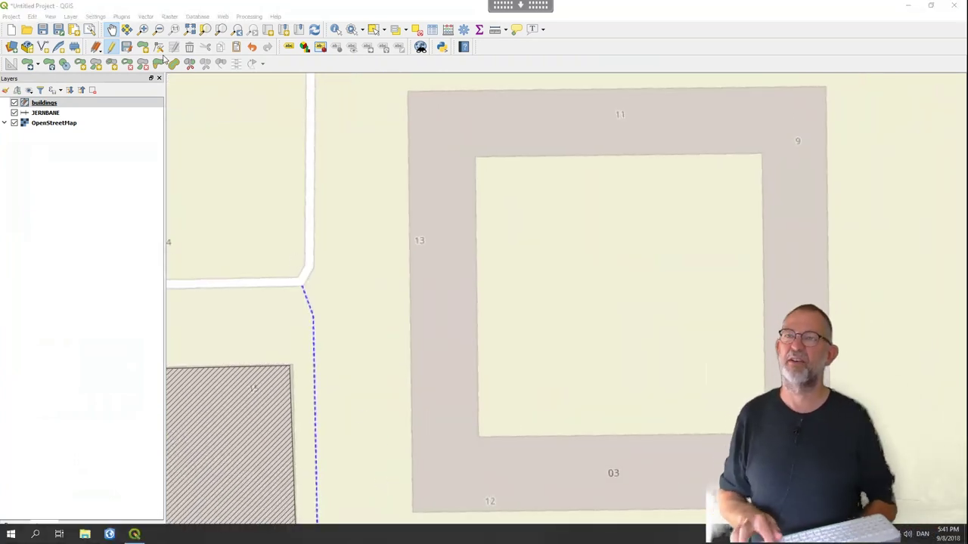
click(405, 91)
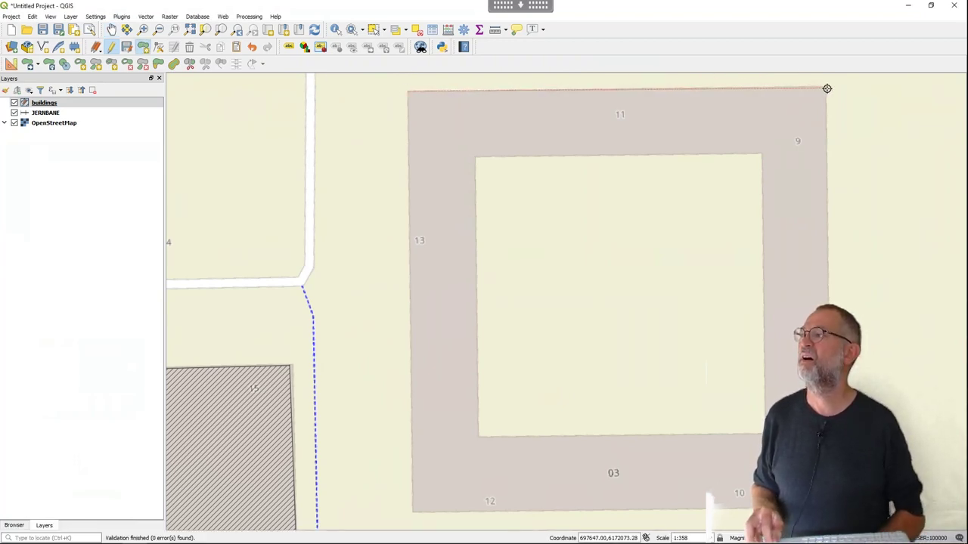
click(825, 89)
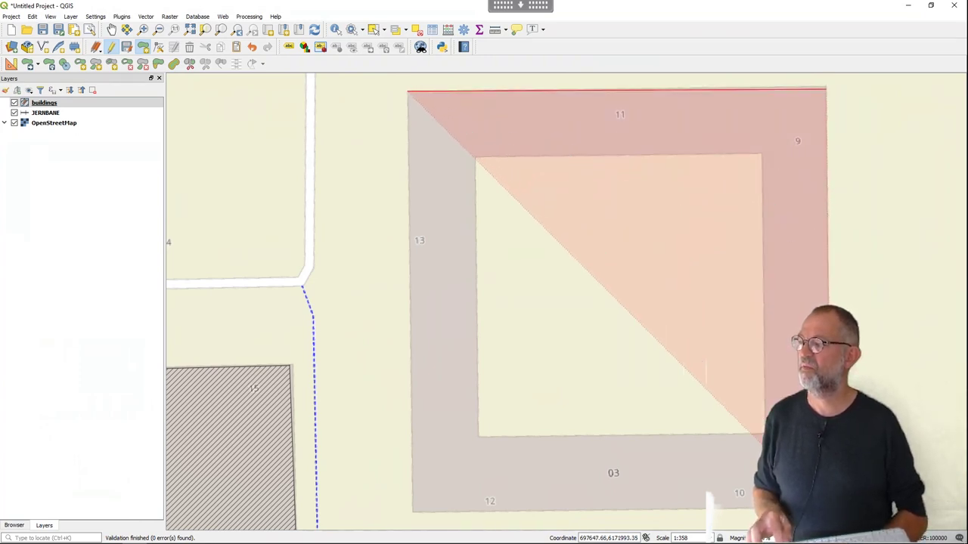
click(826, 513)
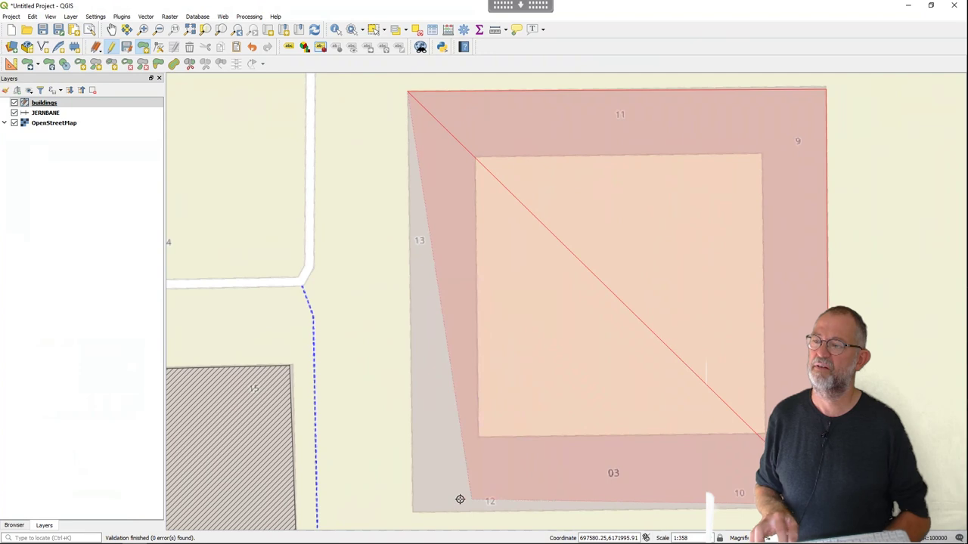
click(411, 513)
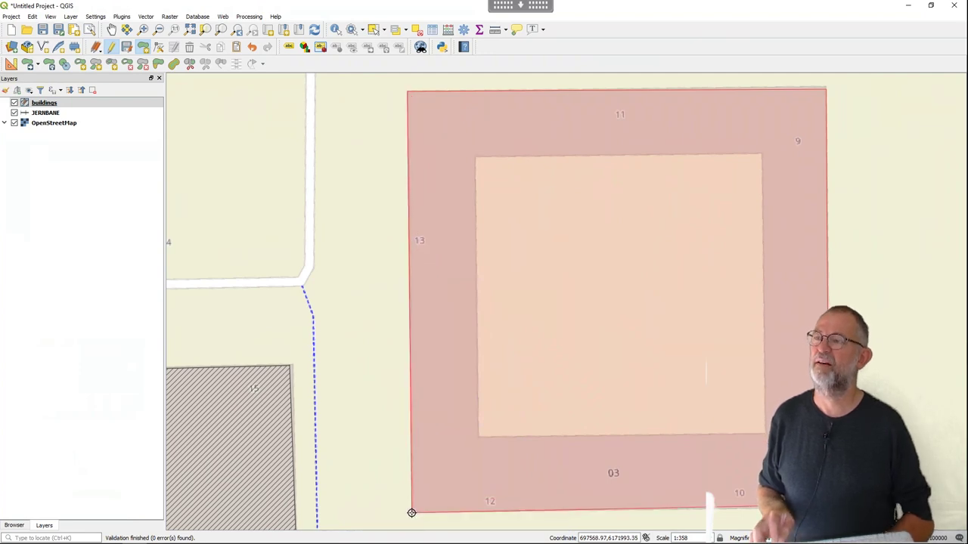
right_click(412, 512)
- Set the building 03 polygon's use to admin and students to 0, and save its attributes
key(Tab)
text(a)
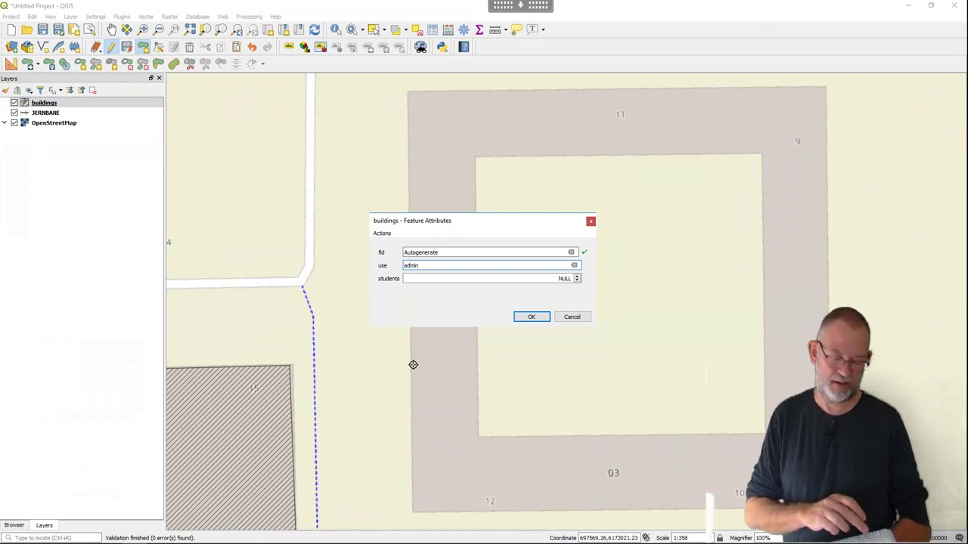
key(Tab)
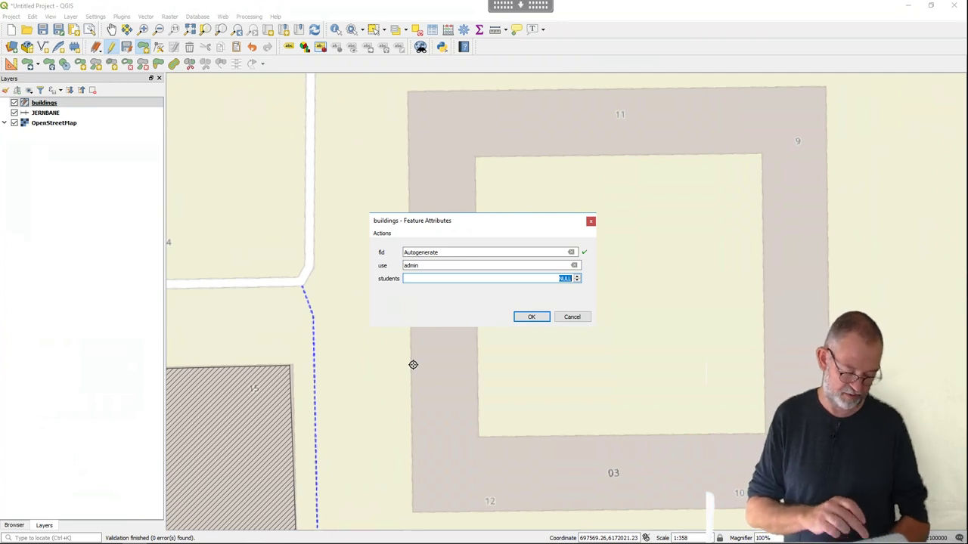
text(54)
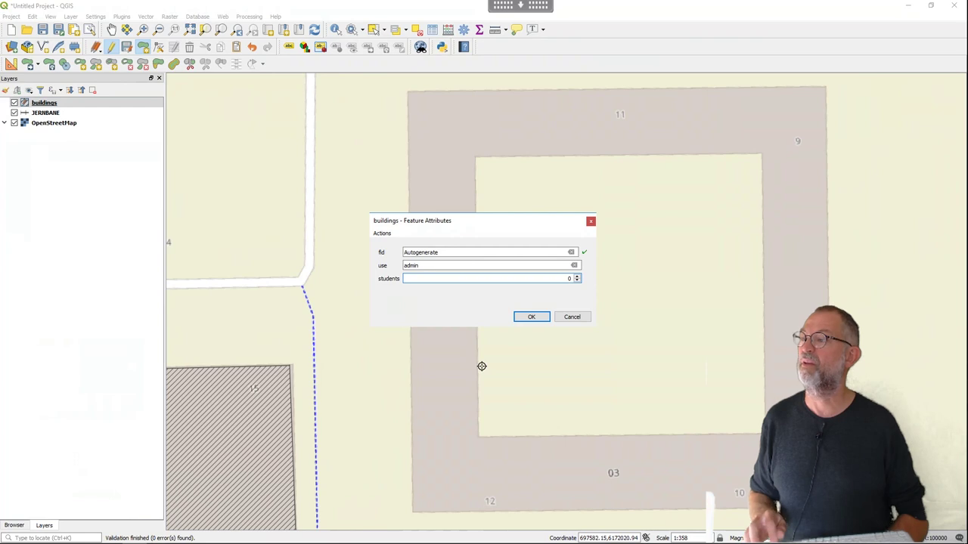
click(532, 318)
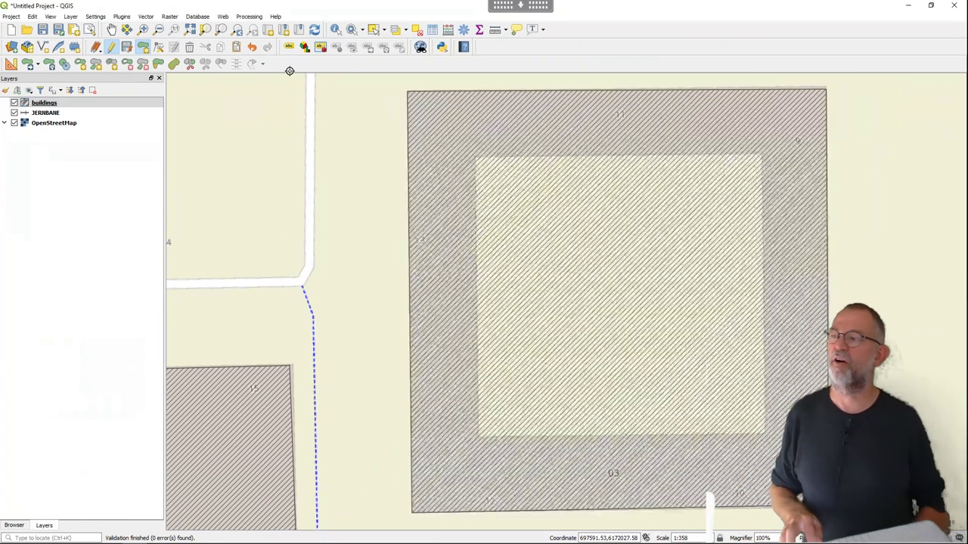
- Cut the square courtyard out of the building 03 polygon with the Add Ring tool, and save the buildings layer edits
click(80, 64)
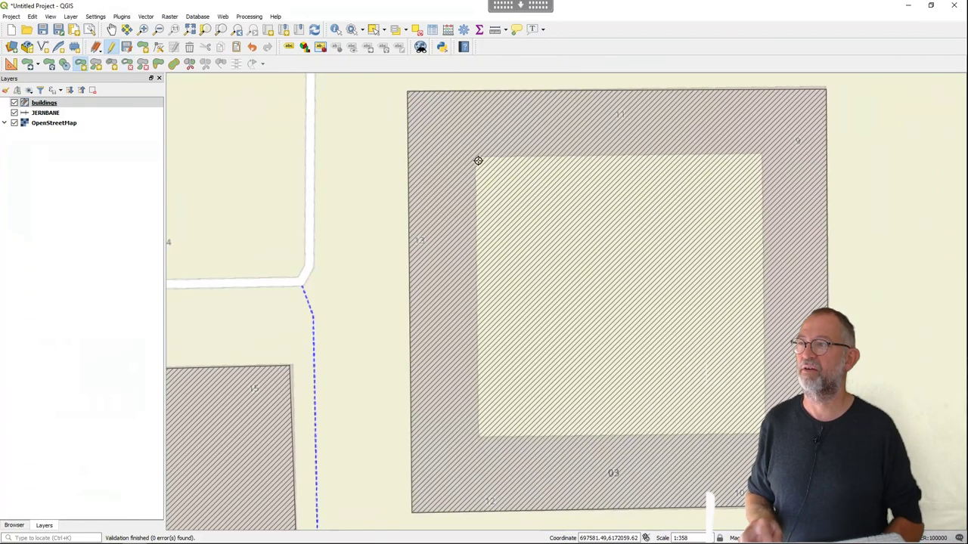
click(757, 157)
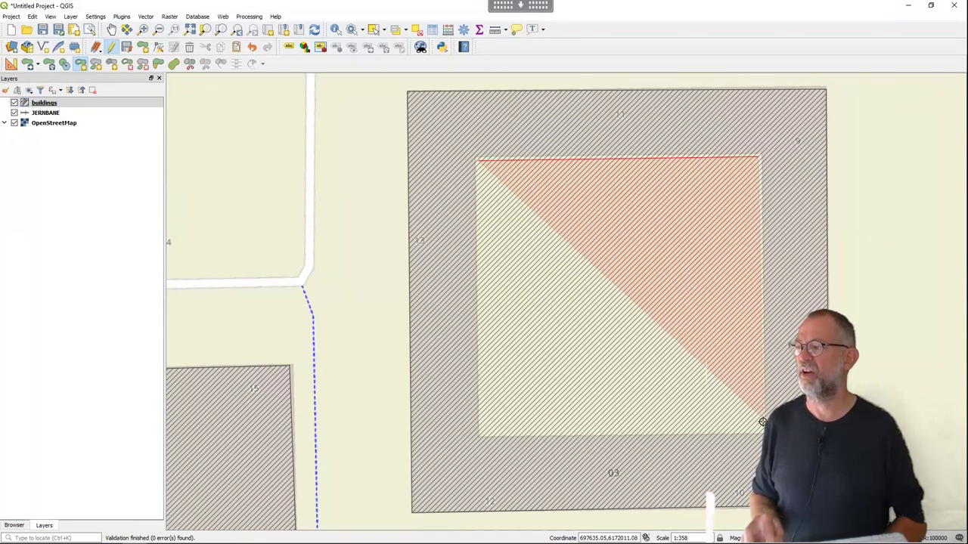
click(762, 421)
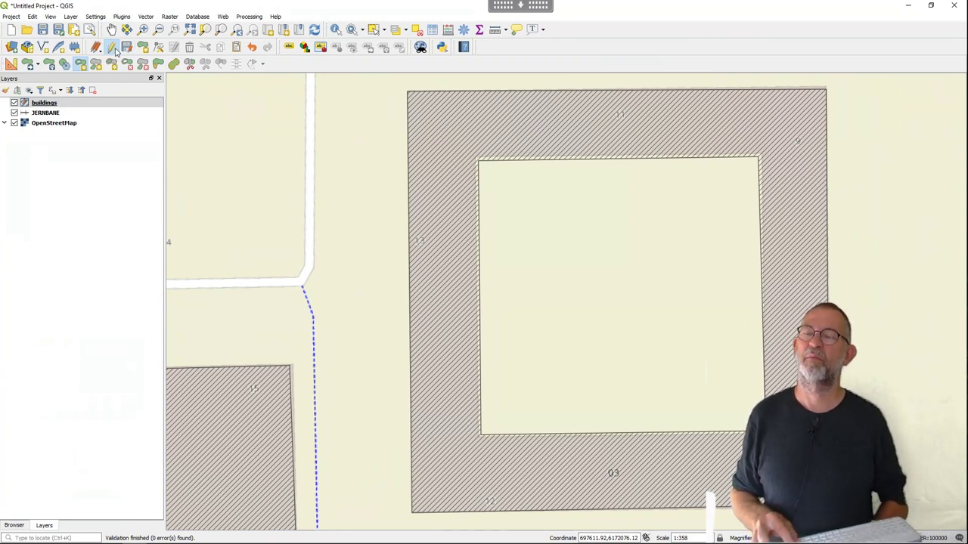
click(113, 48)
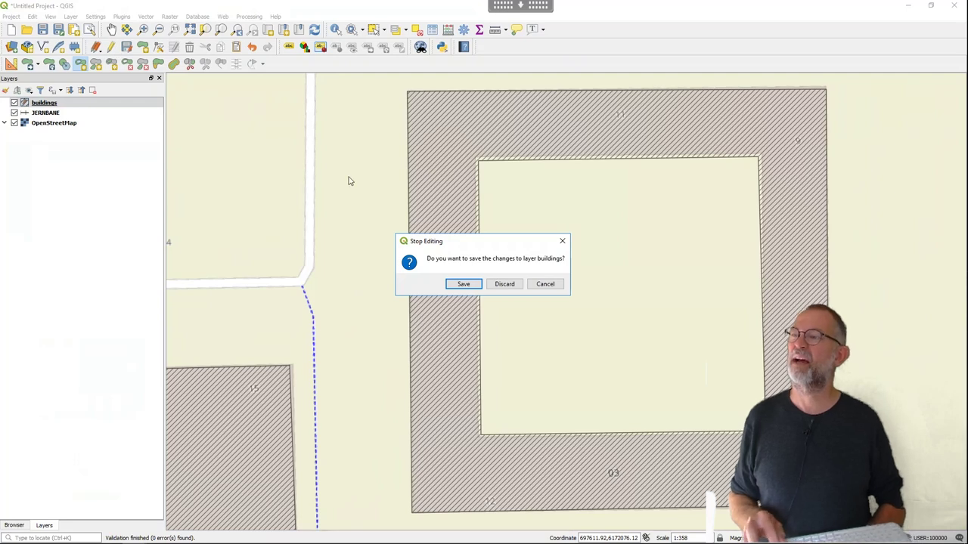
click(463, 284)
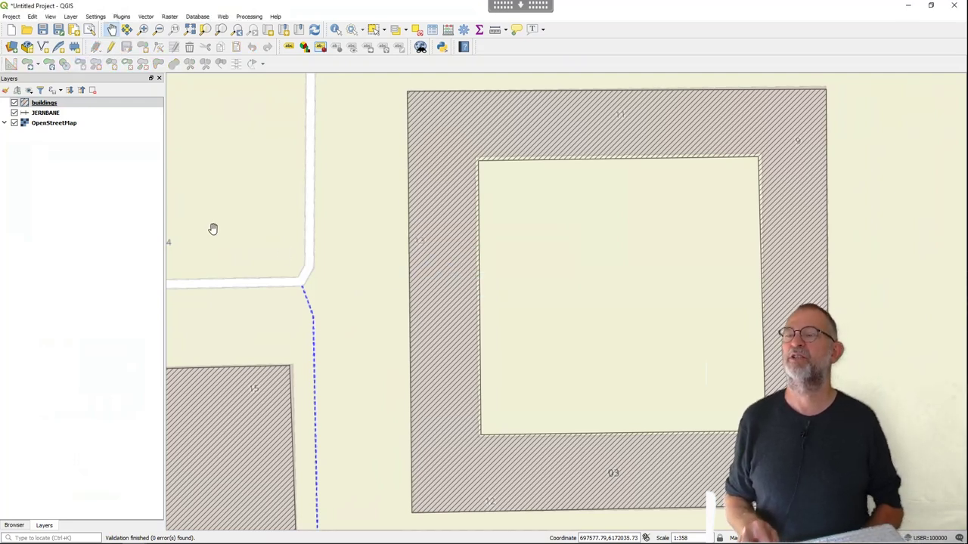
- Switch the buildings layer's symbology to Categorized on the use column and classify its values
click(7, 101)
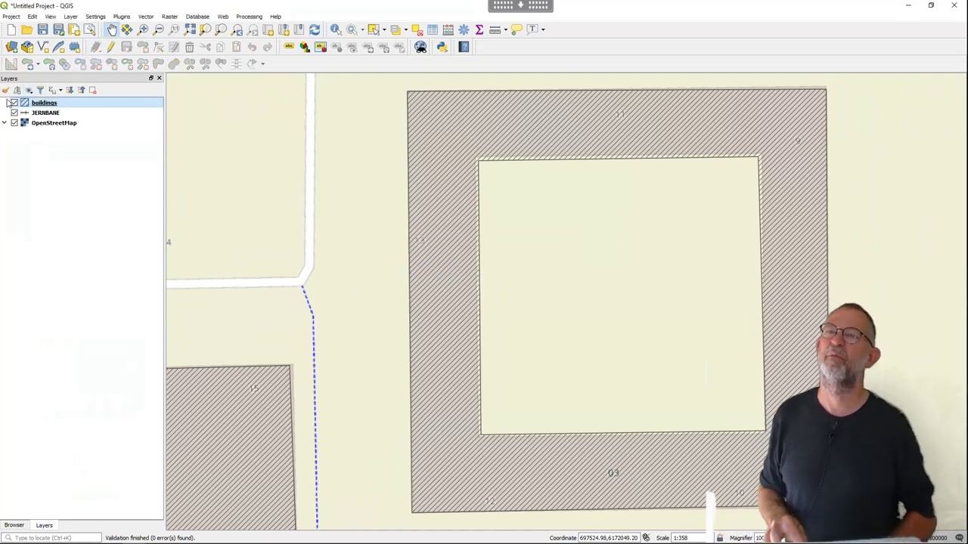
right_click(58, 102)
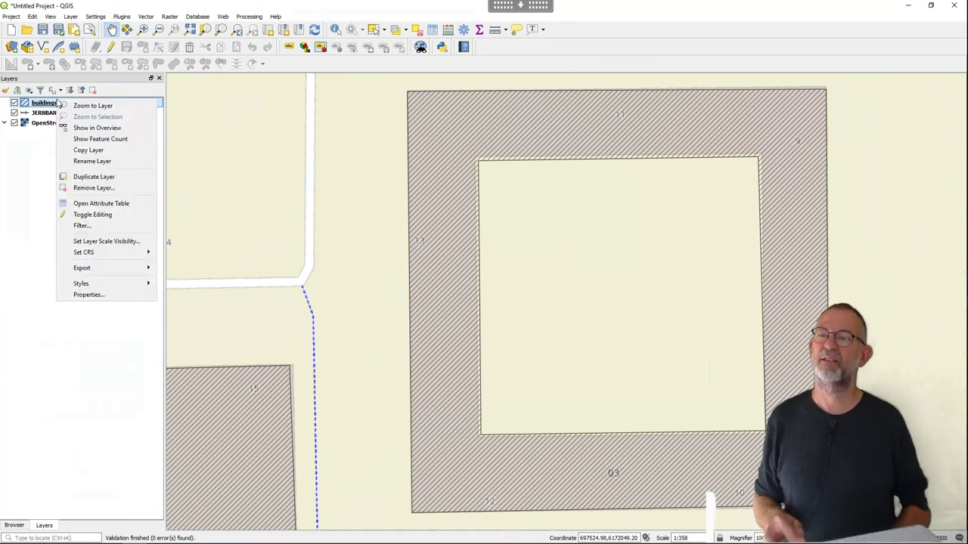
click(86, 295)
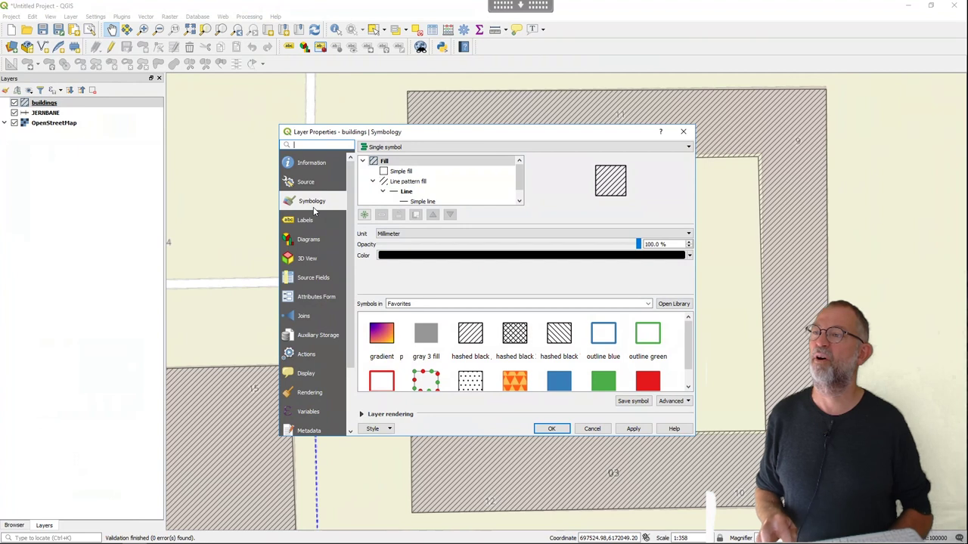
click(402, 148)
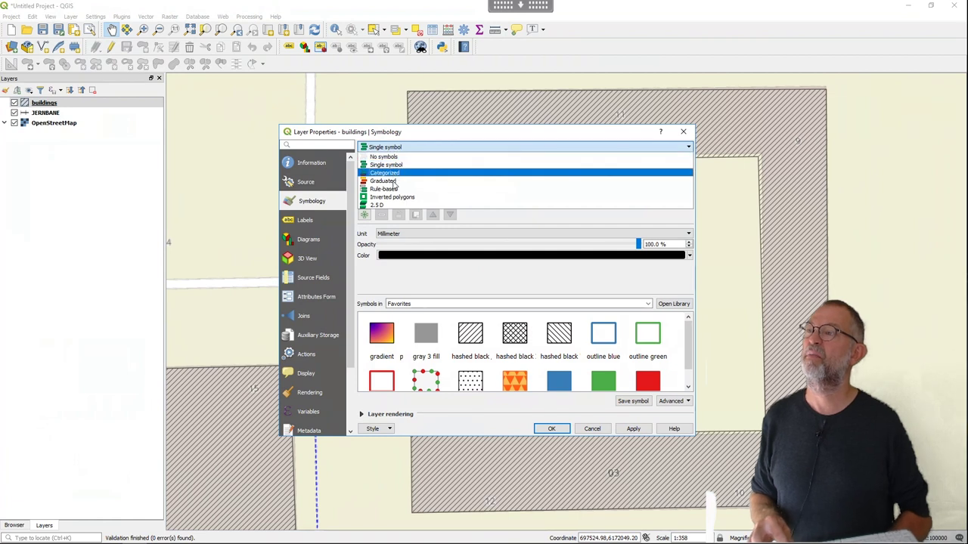
click(394, 174)
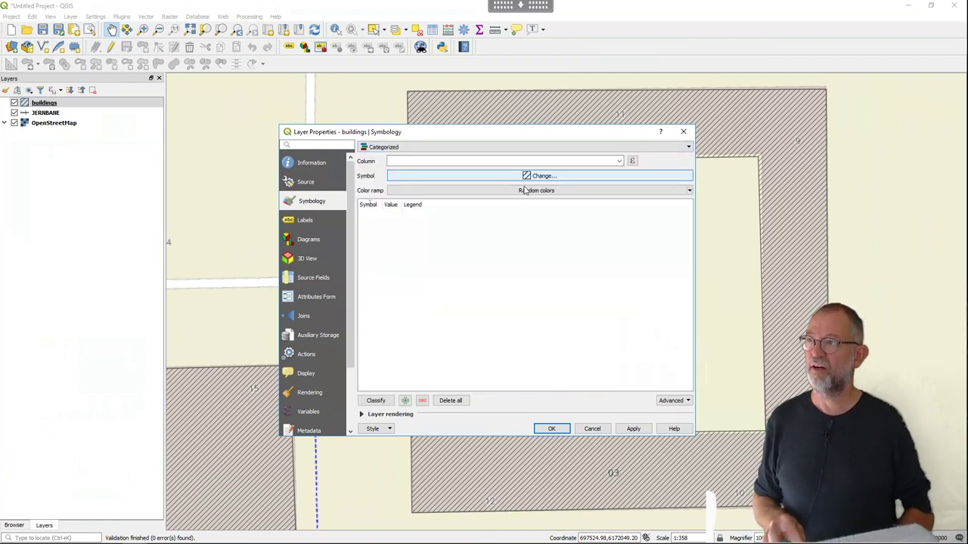
click(619, 162)
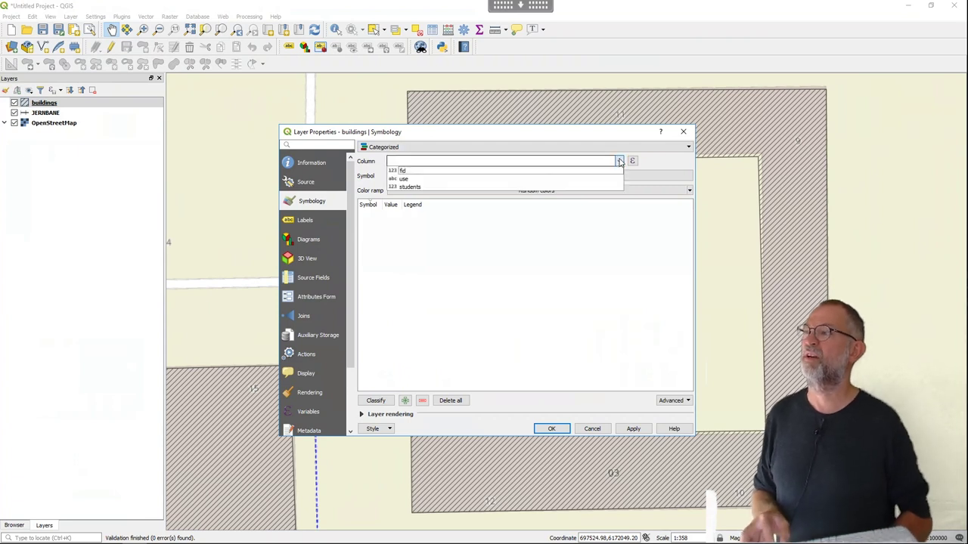
click(562, 187)
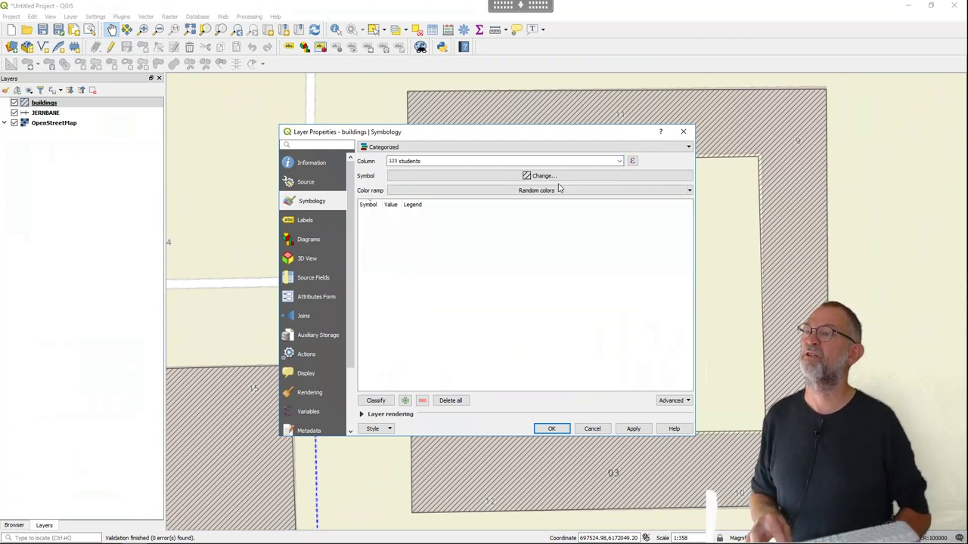
click(619, 162)
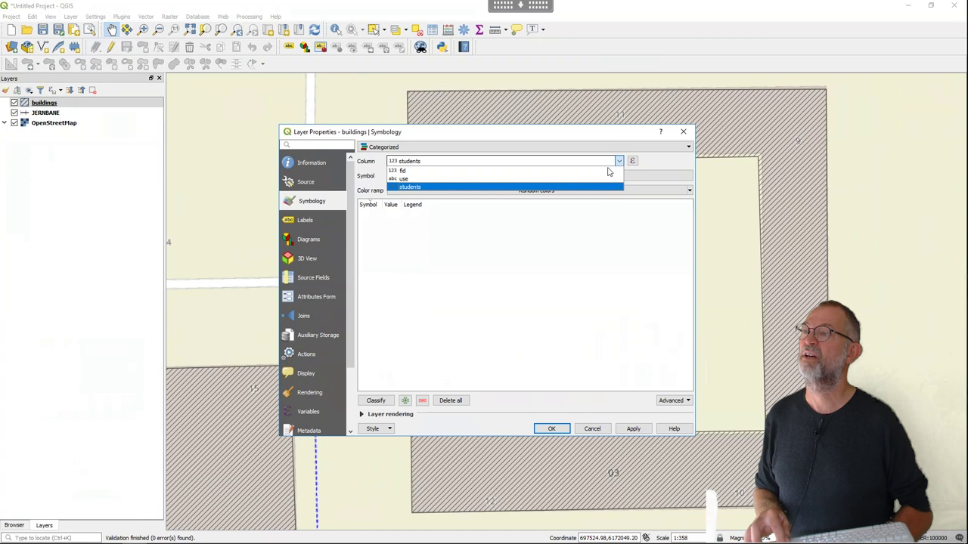
click(608, 179)
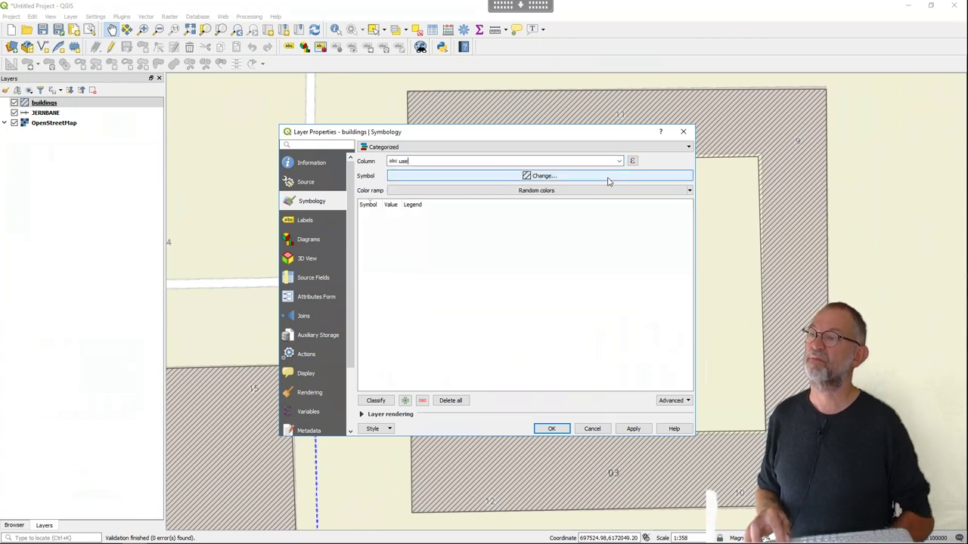
click(376, 401)
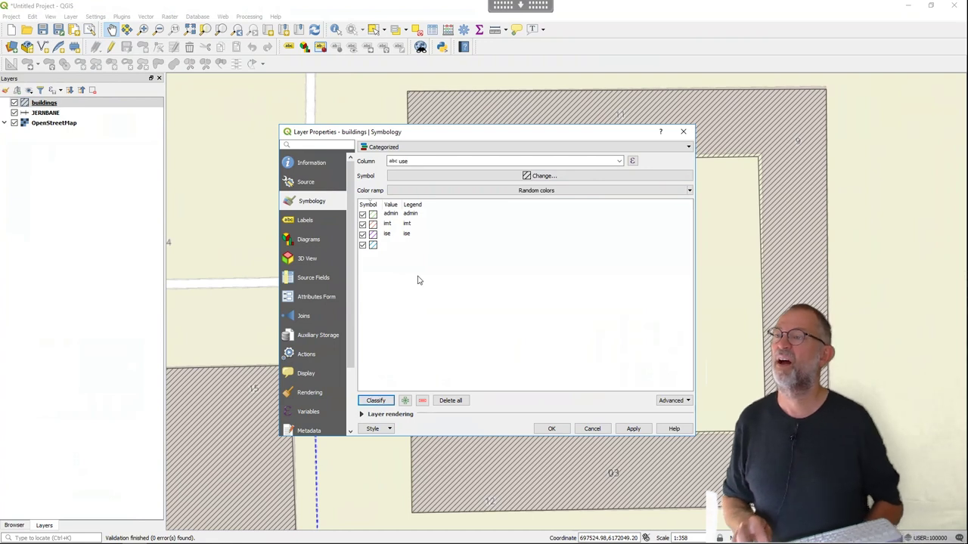
- Set the fill color of the category symbol's simple fill to red #e50000
click(555, 176)
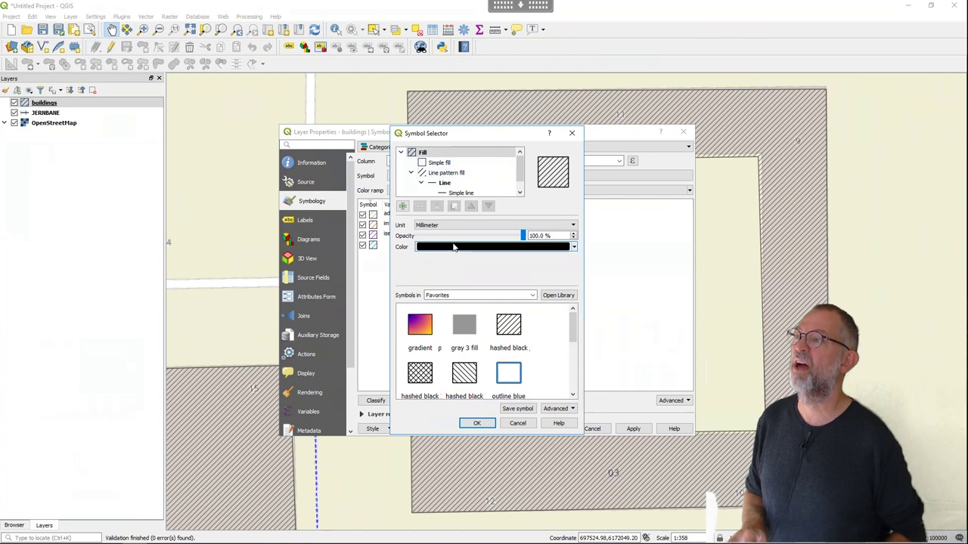
click(428, 164)
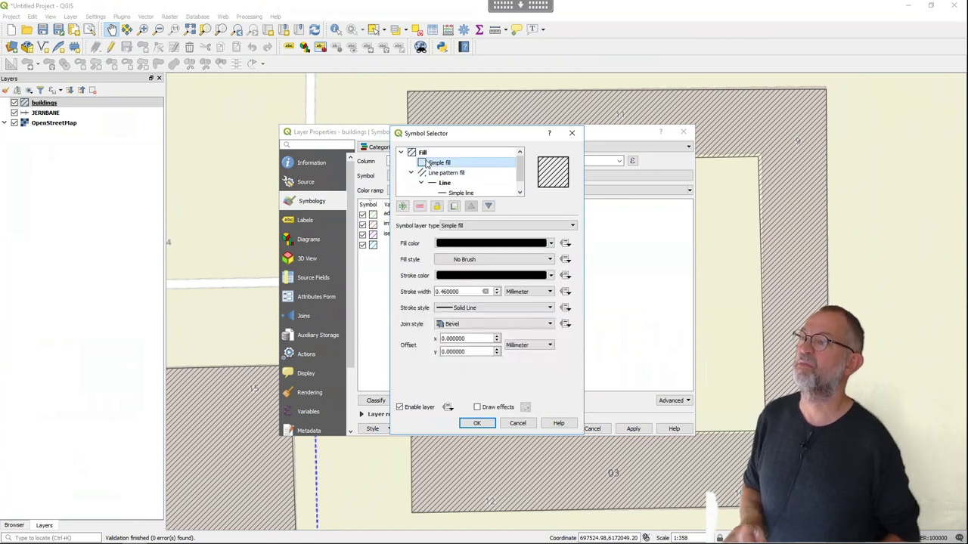
click(494, 243)
drag(556, 254, 588, 255)
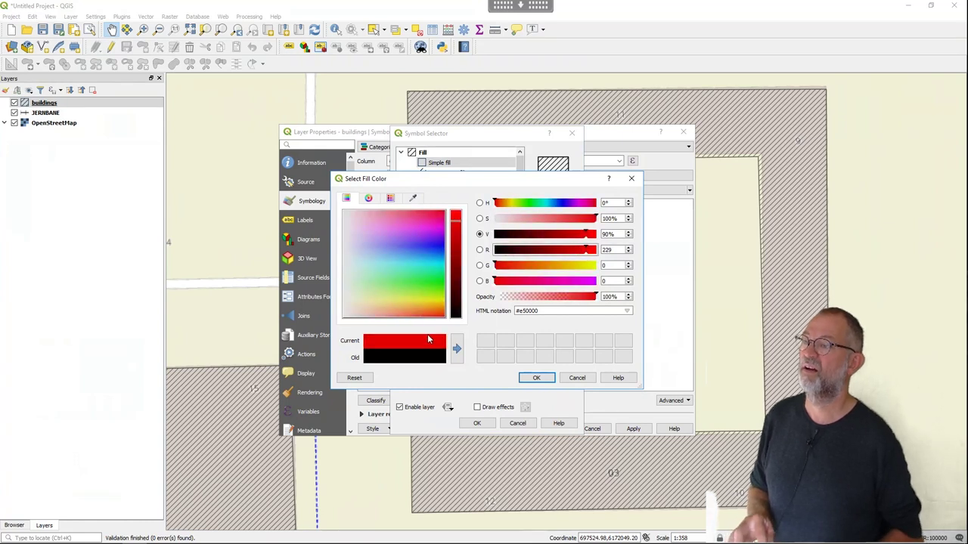
click(541, 380)
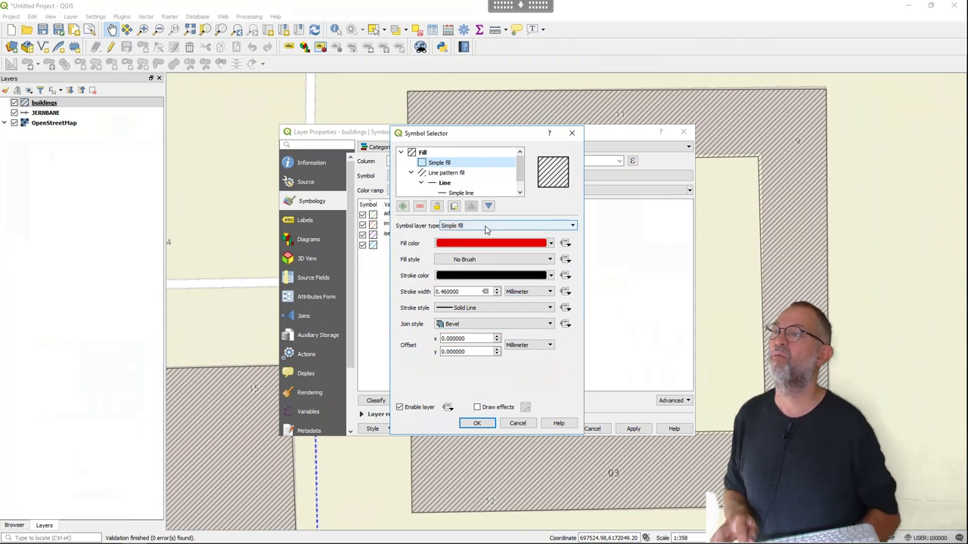
- Remove the line pattern fill from the category symbol, set the simple fill's style to Solid, and apply the symbology
click(446, 172)
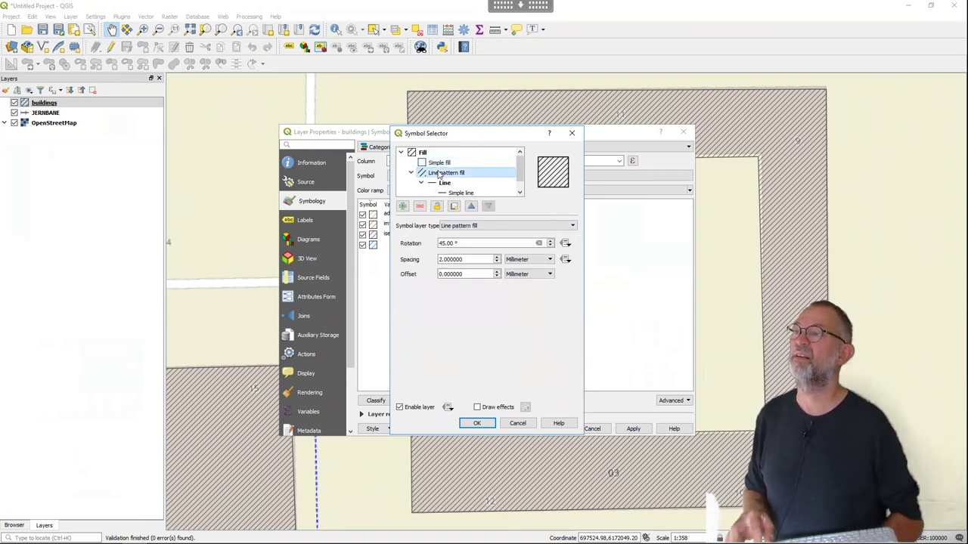
click(419, 207)
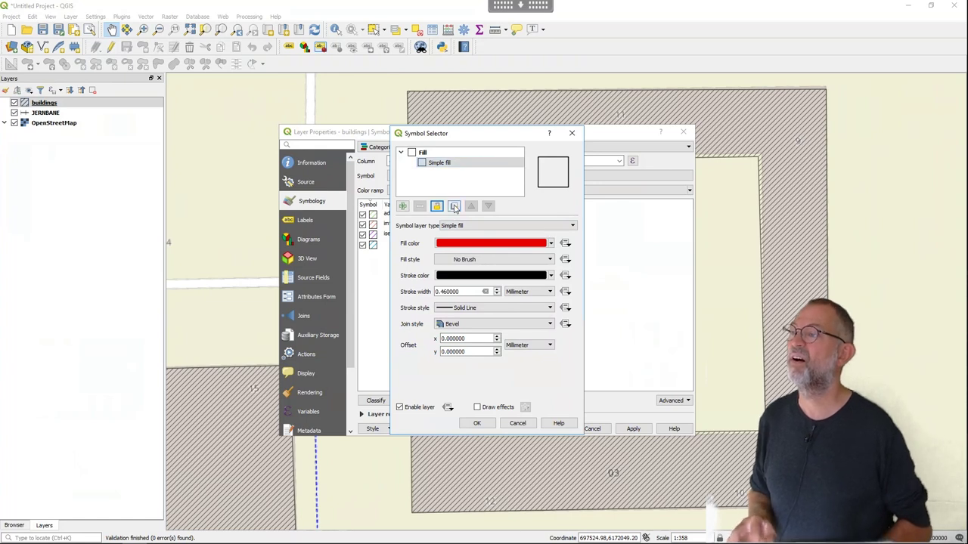
click(488, 261)
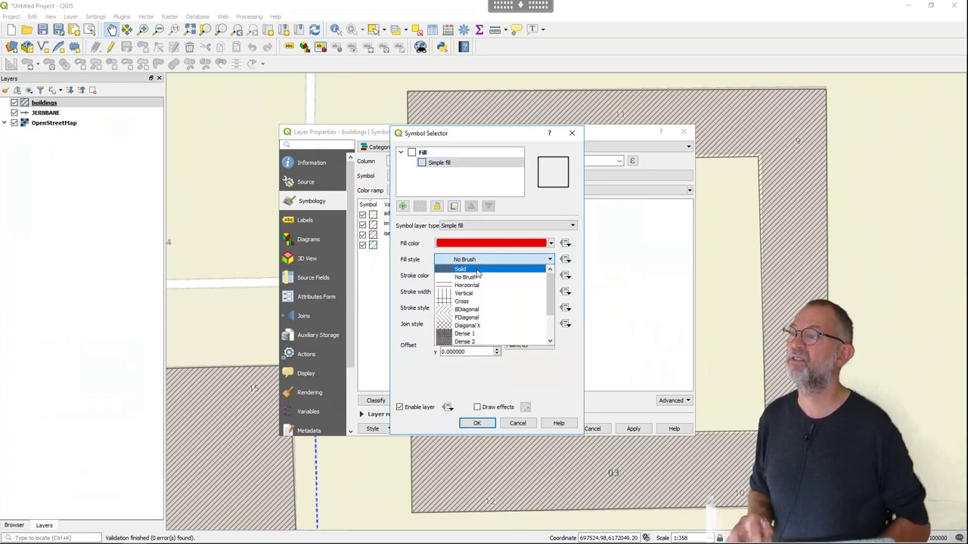
click(477, 270)
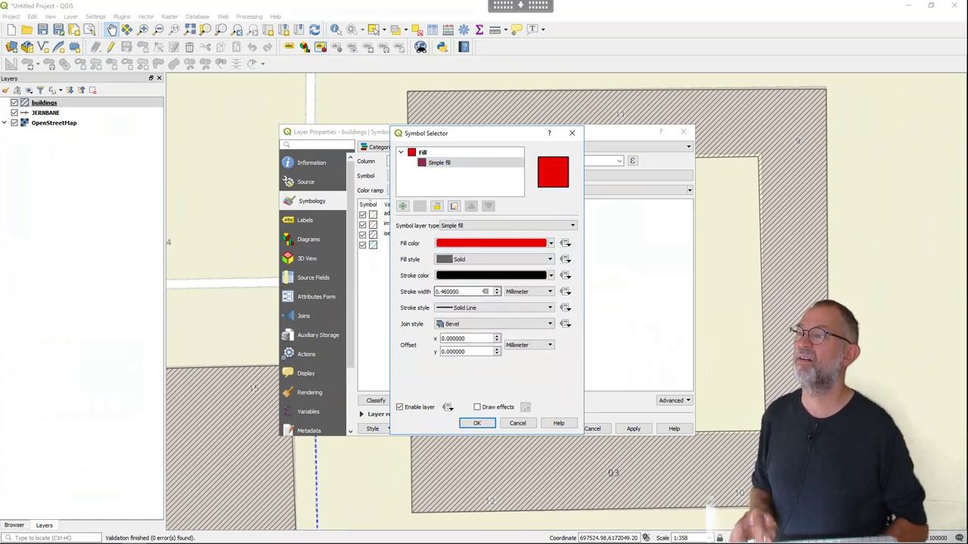
click(477, 423)
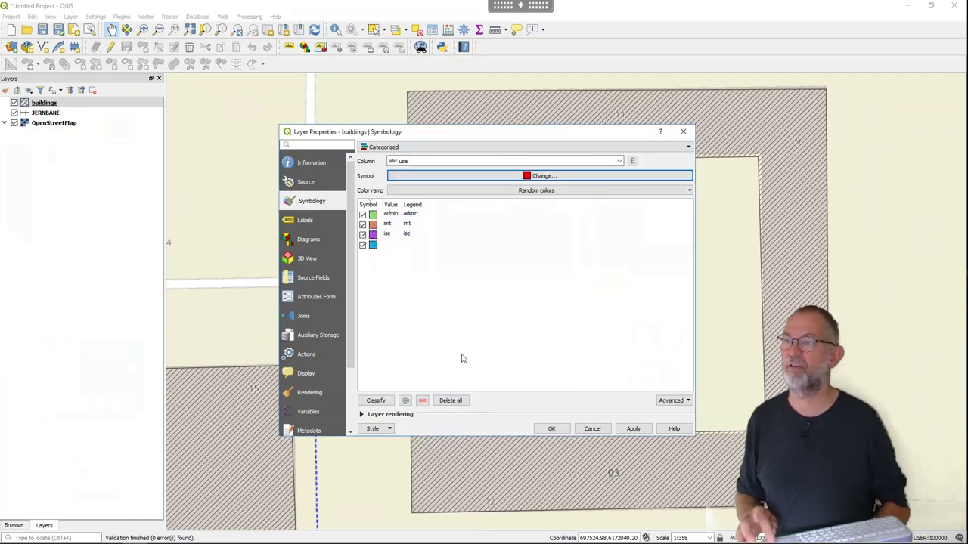
click(554, 429)
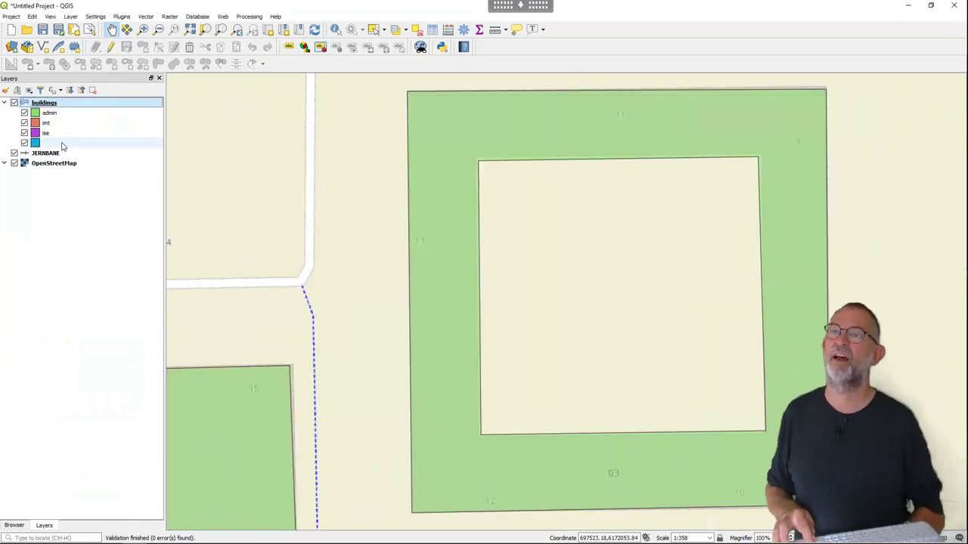
- Turn on single labels for the buildings layer using the use field, and apply them to the map
right_click(48, 111)
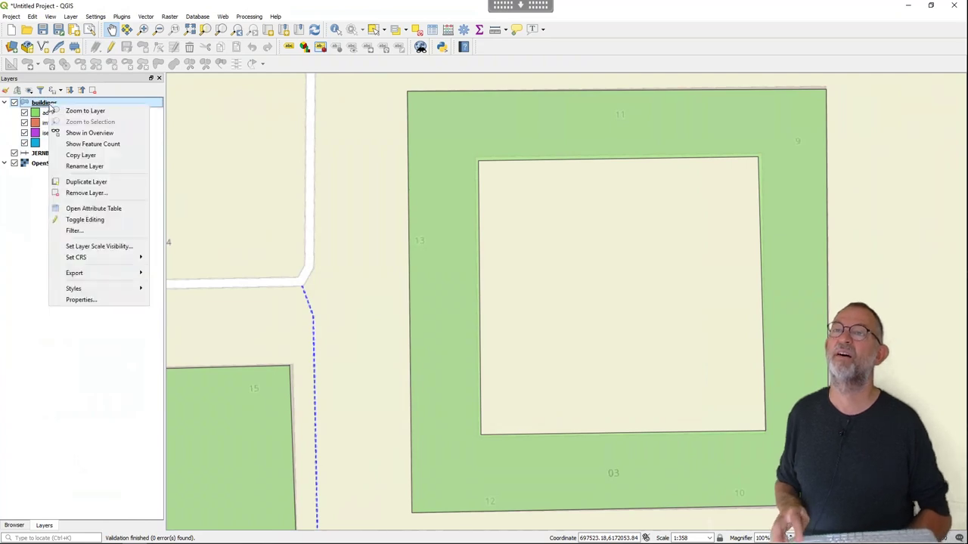
key(Escape)
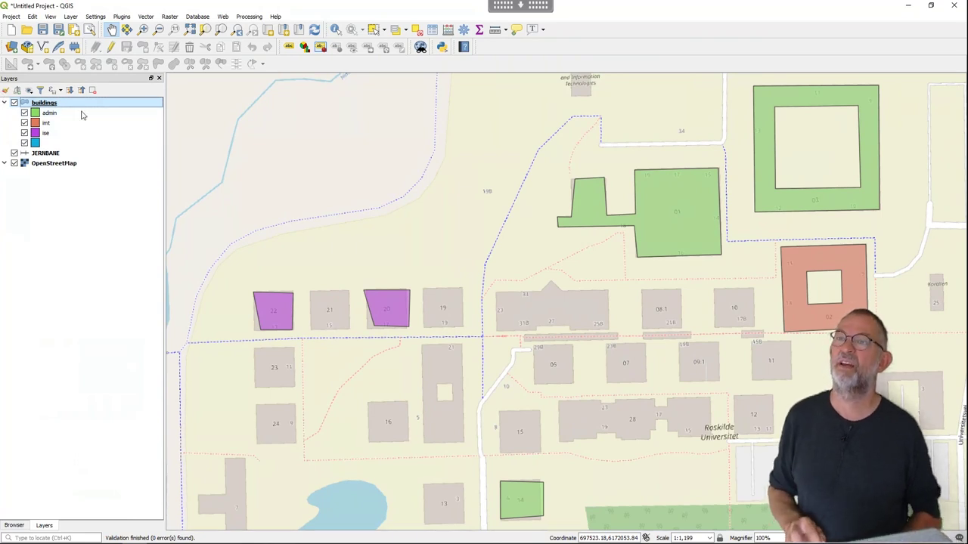
right_click(55, 106)
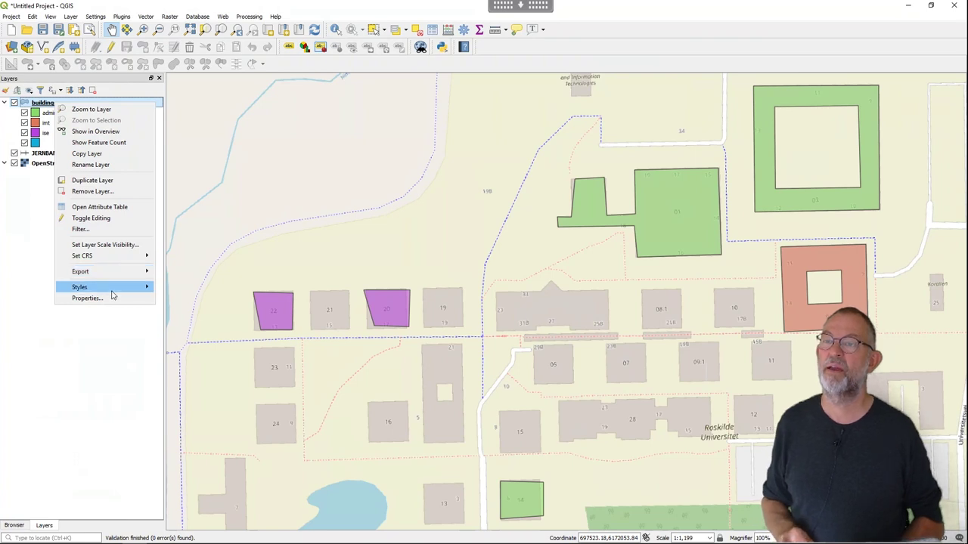
click(87, 298)
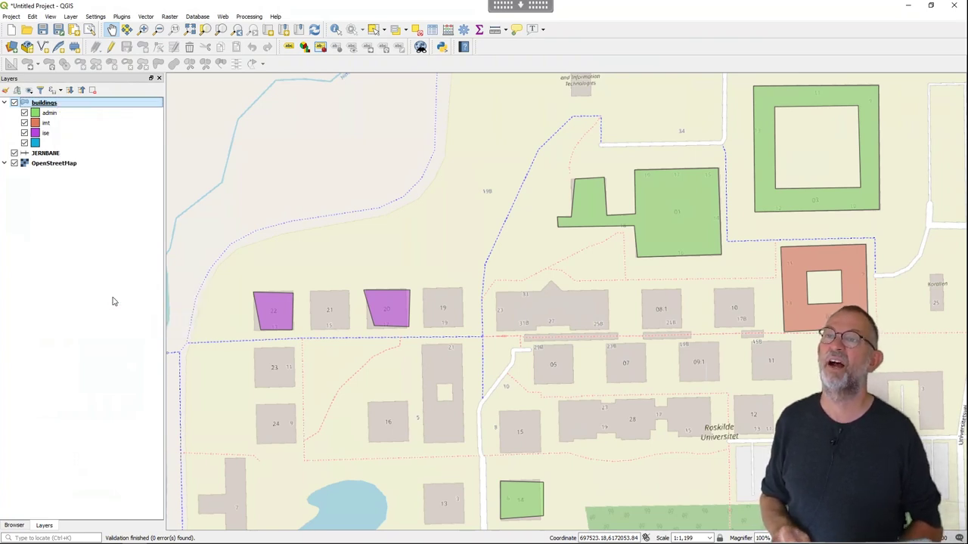
click(321, 222)
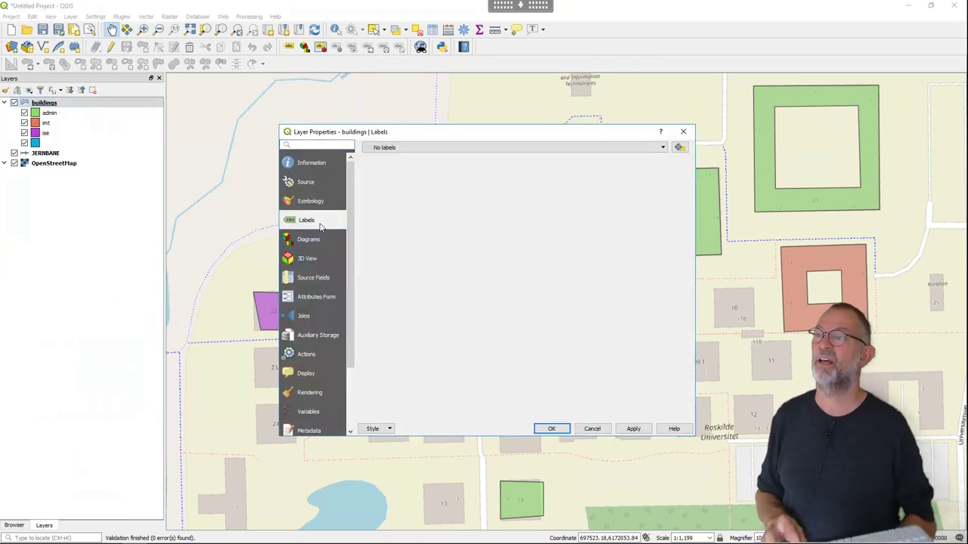
click(661, 148)
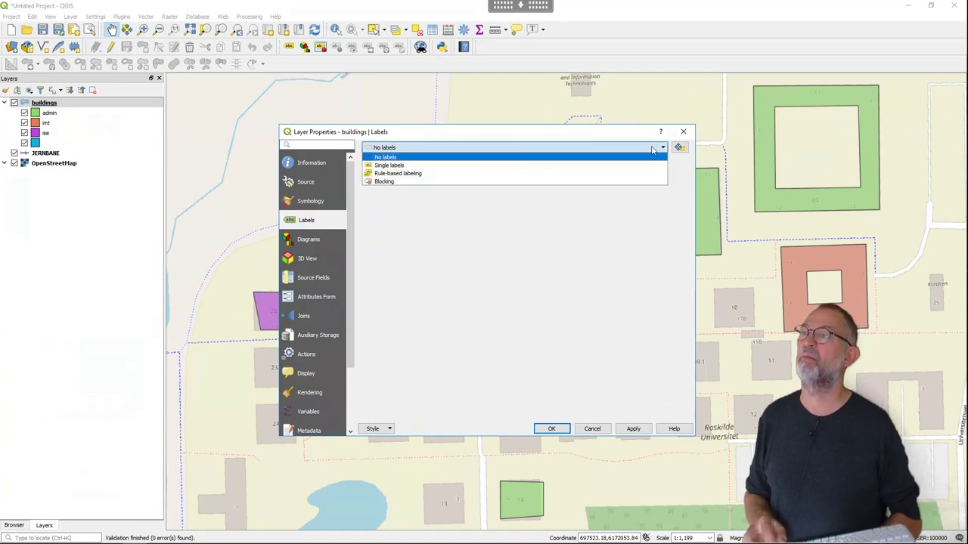
click(486, 167)
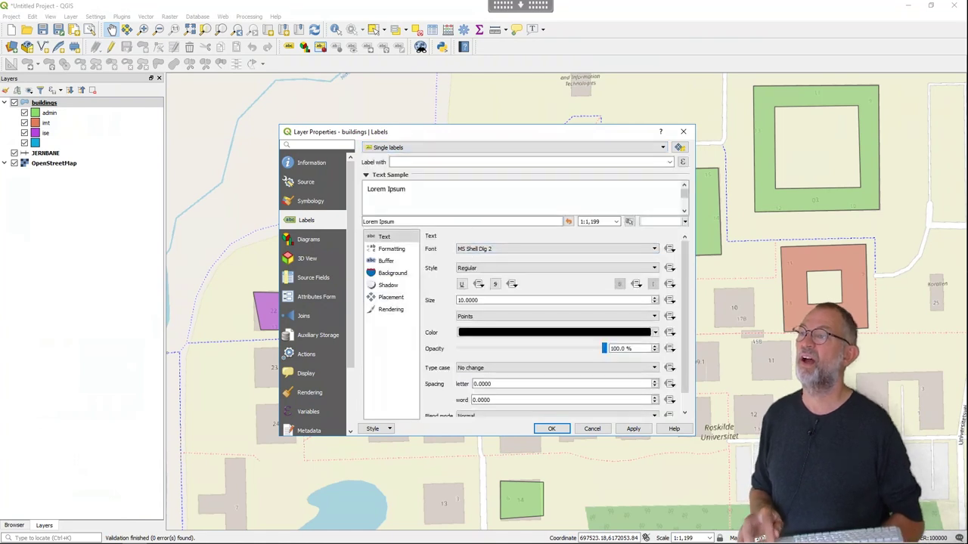
click(669, 162)
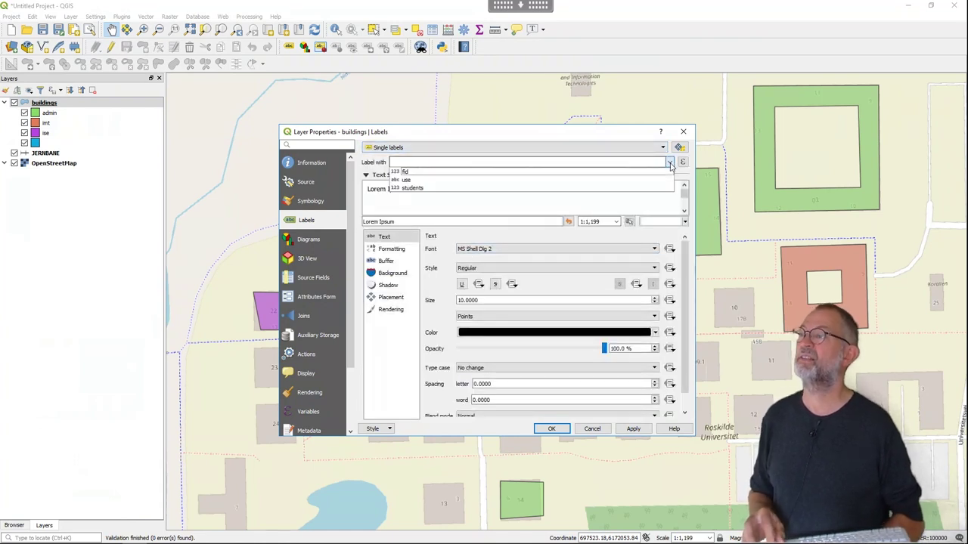
click(561, 180)
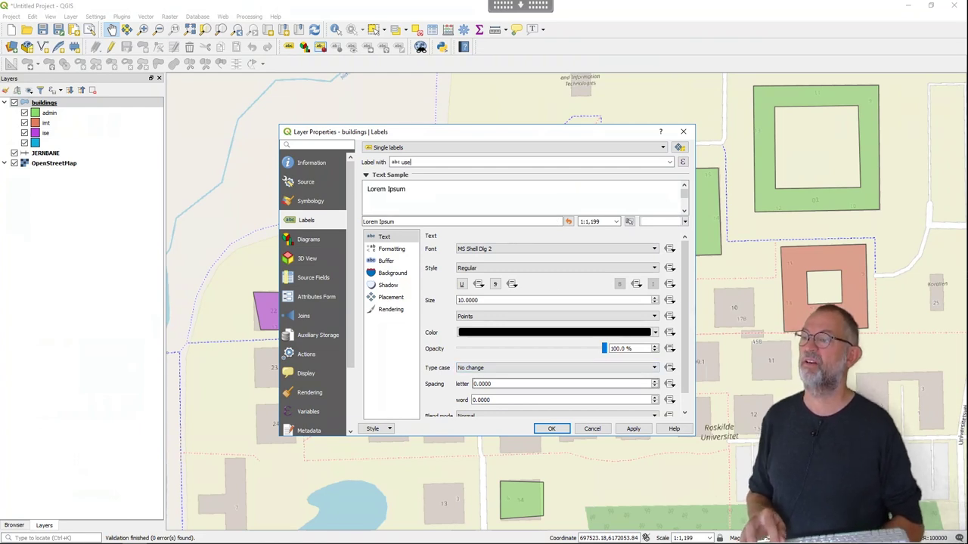
click(542, 429)
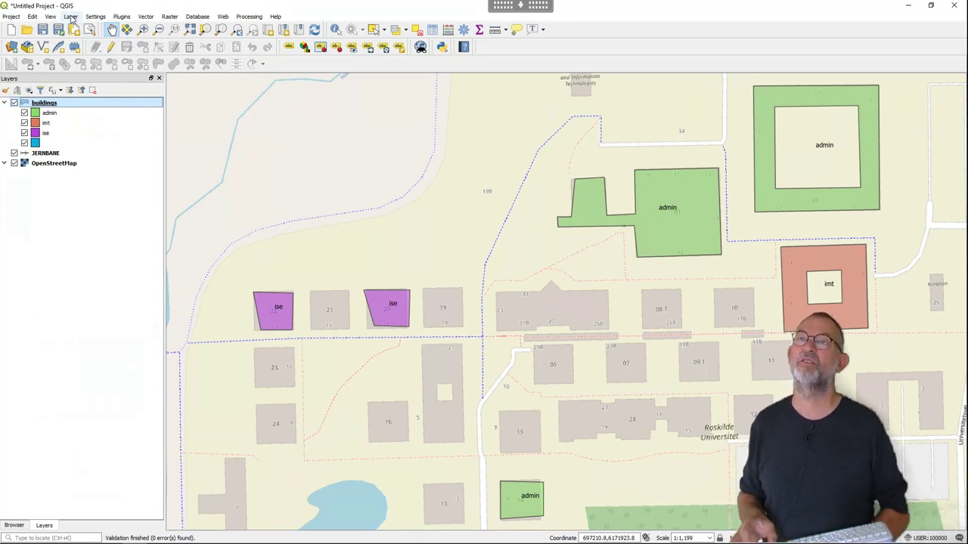
- Start a new GeoPackage layer stored in the existing ruc.gpkg database, with the table name path
click(71, 17)
mouse_move(114, 40)
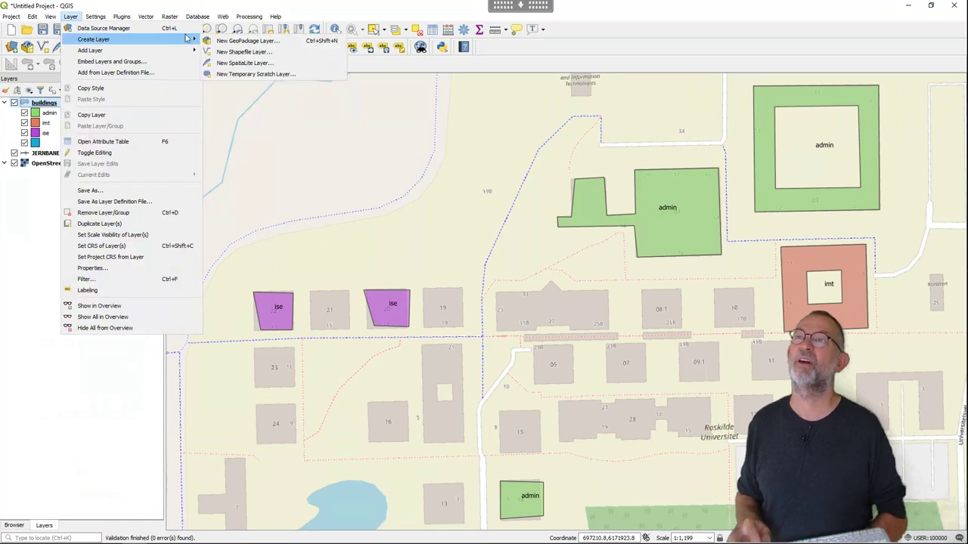
click(242, 41)
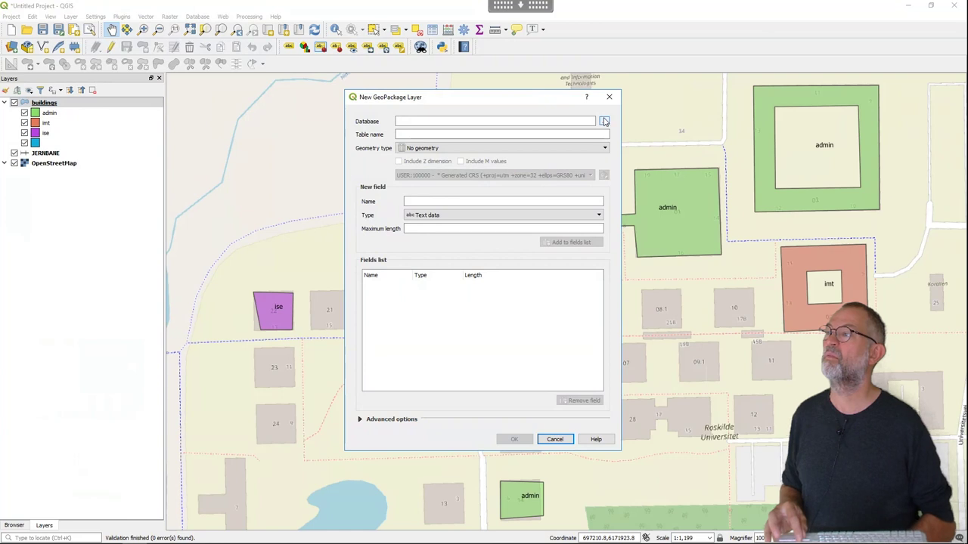
click(603, 121)
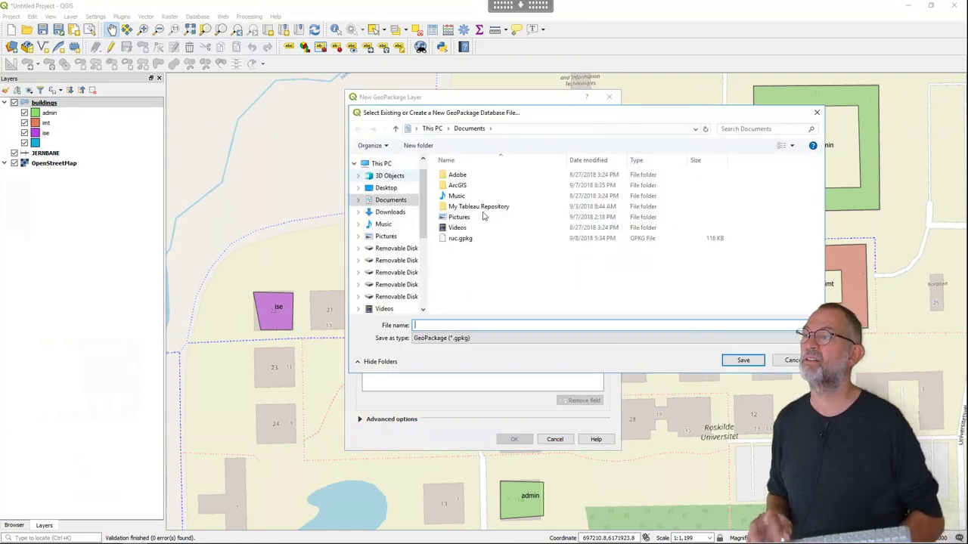
click(487, 239)
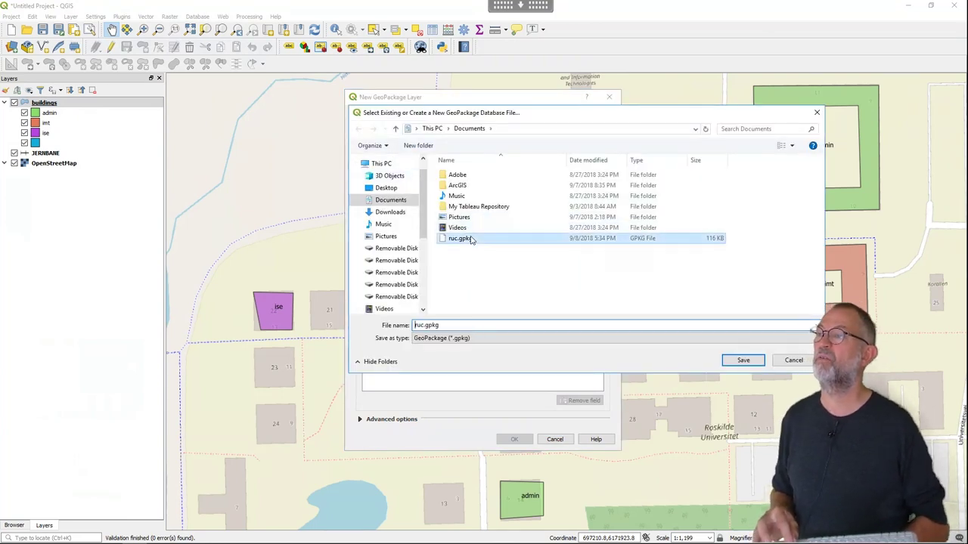
click(742, 361)
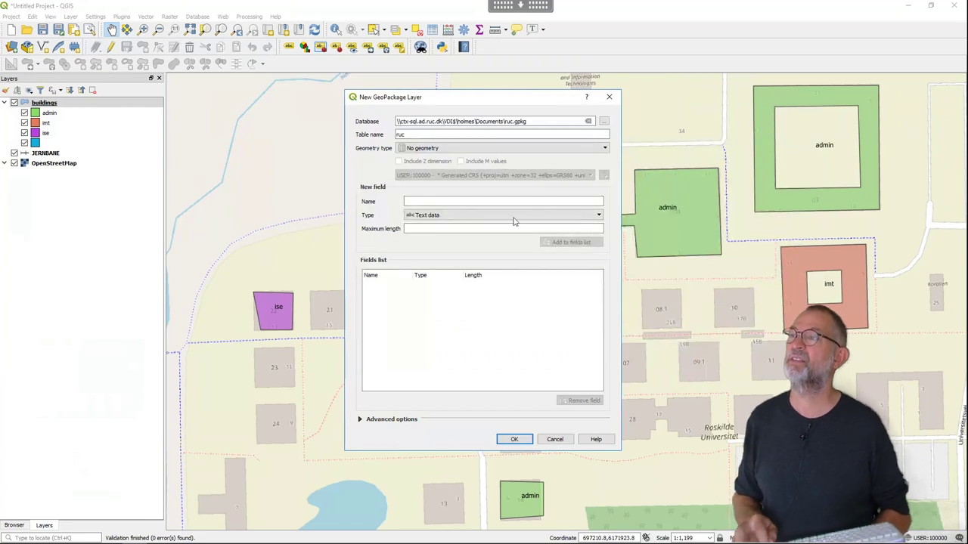
click(427, 137)
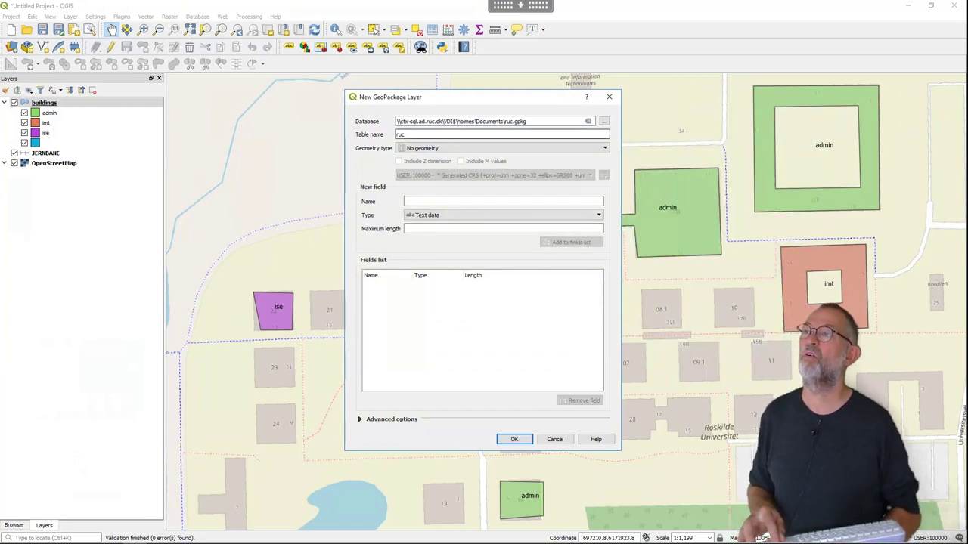
text(path)
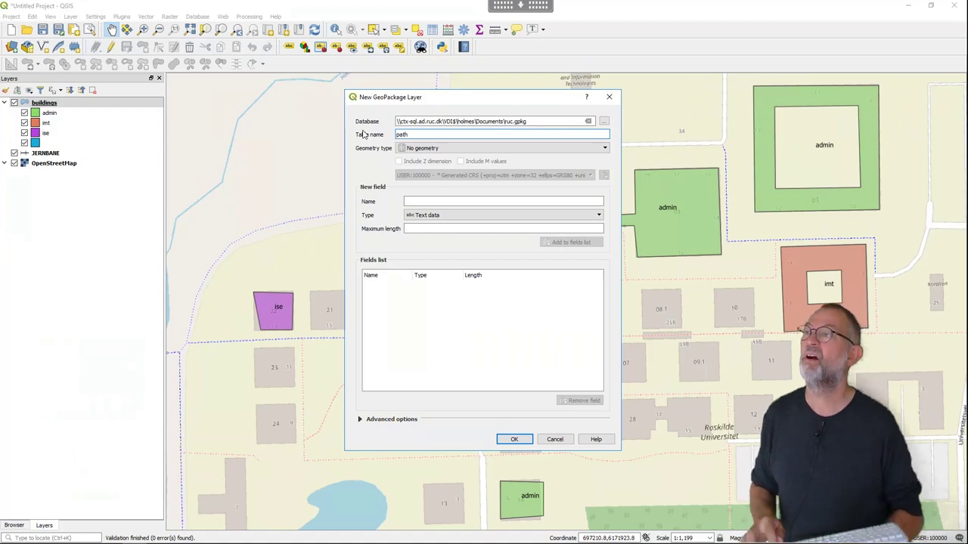
- Set the geometry type to Line and the CRS to EPSG:25832 - ETRS89 / UTM zone 32N, and add it as a new layer to the existing file
click(425, 148)
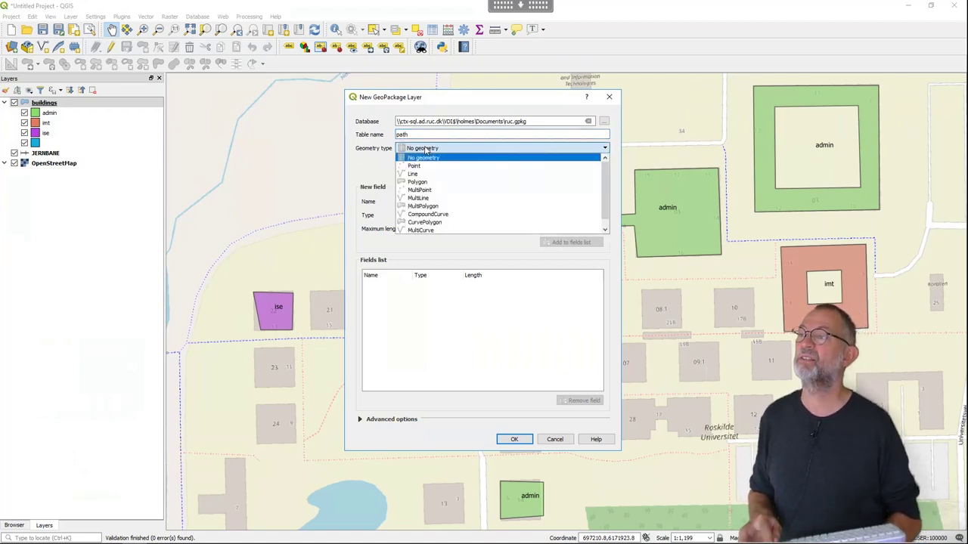
click(419, 174)
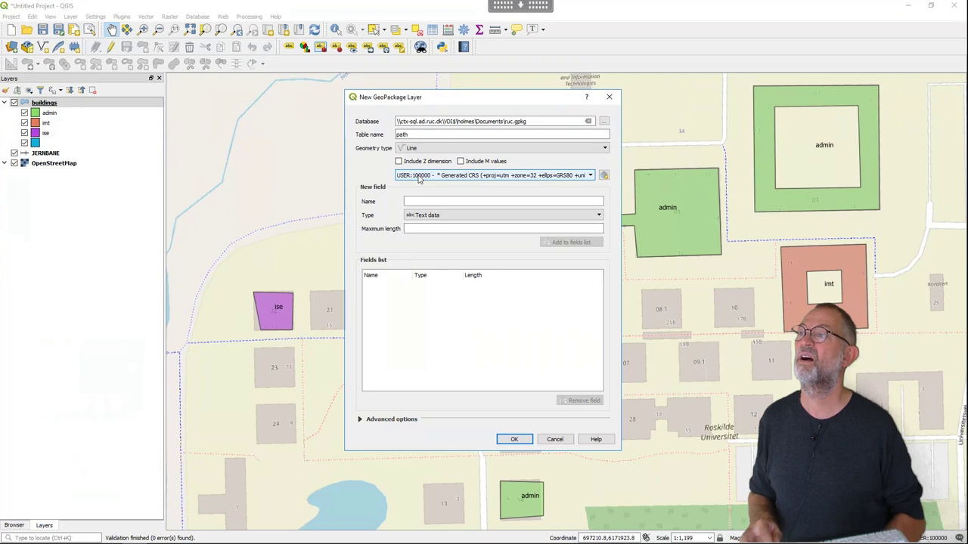
click(486, 178)
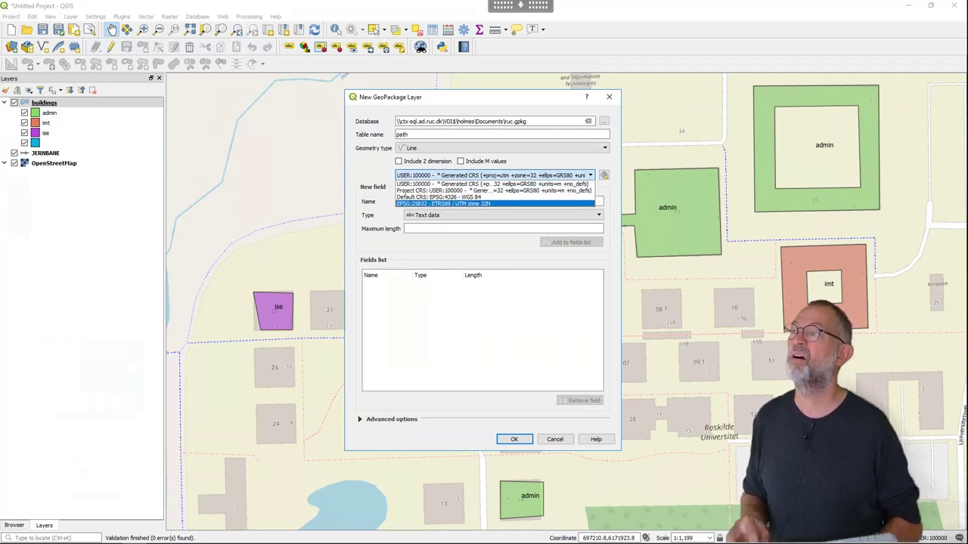
click(483, 204)
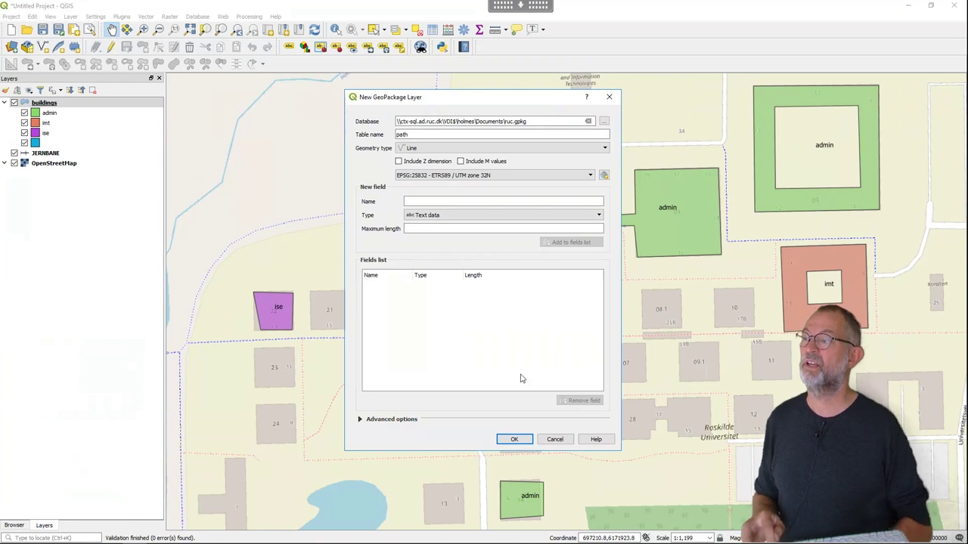
click(521, 443)
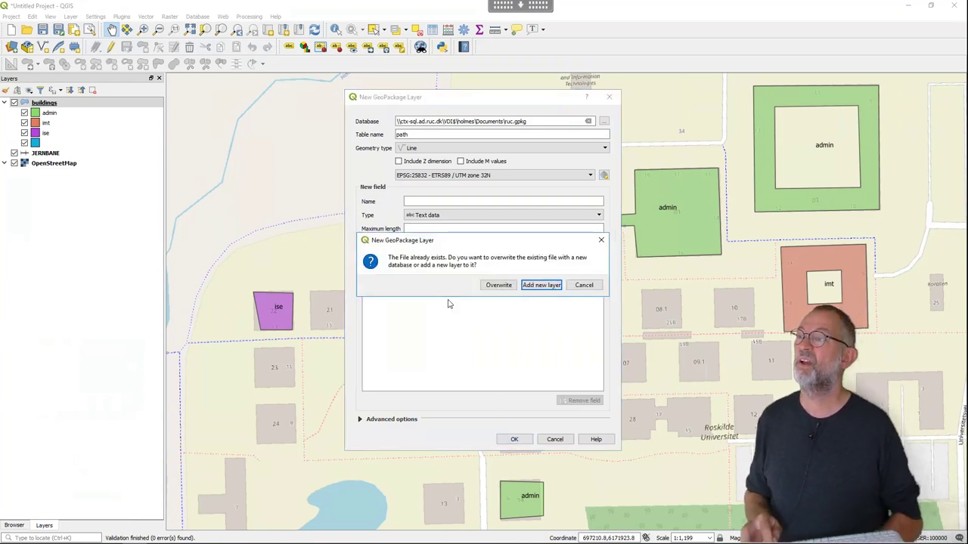
click(542, 285)
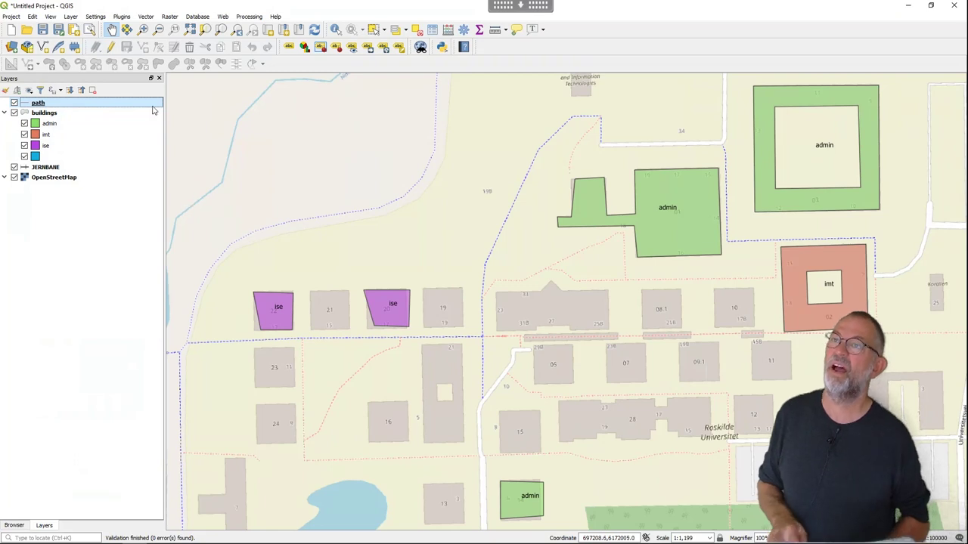
- Show the Snapping Toolbar and enable snapping
right_click(618, 62)
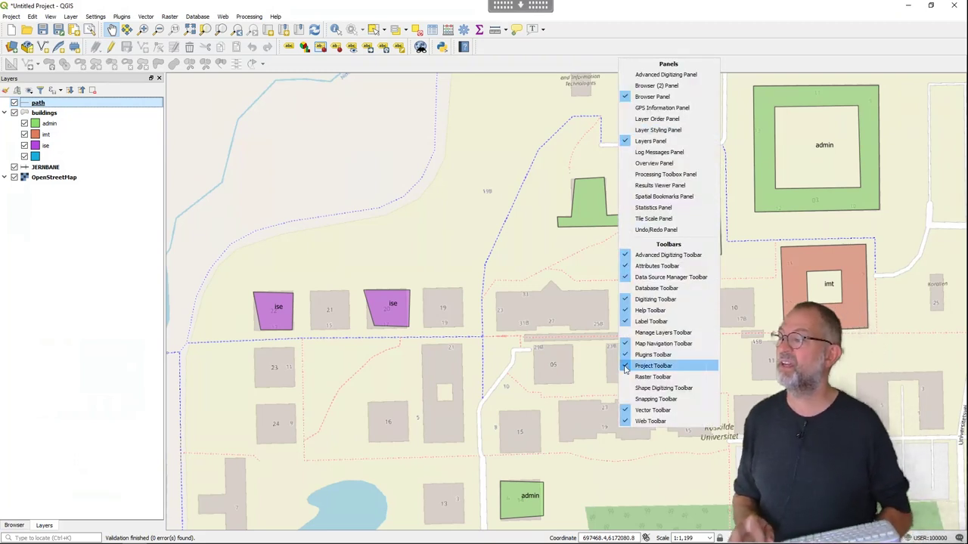
click(637, 399)
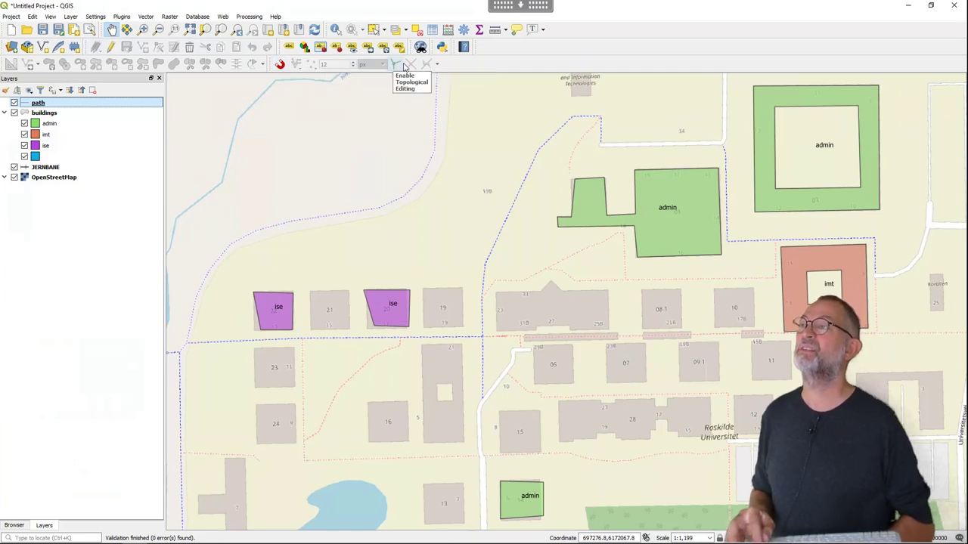
click(281, 66)
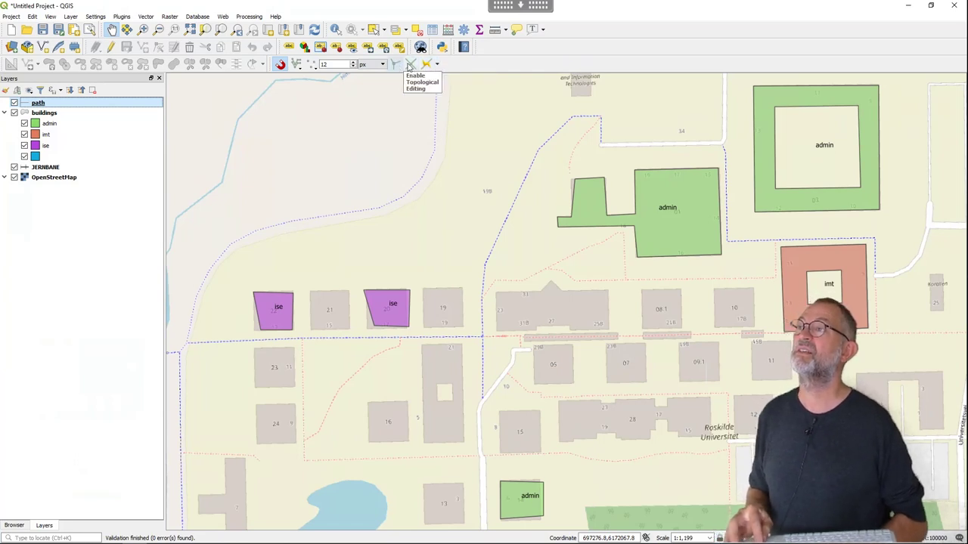
- Set the snapping type to Vertex
click(438, 65)
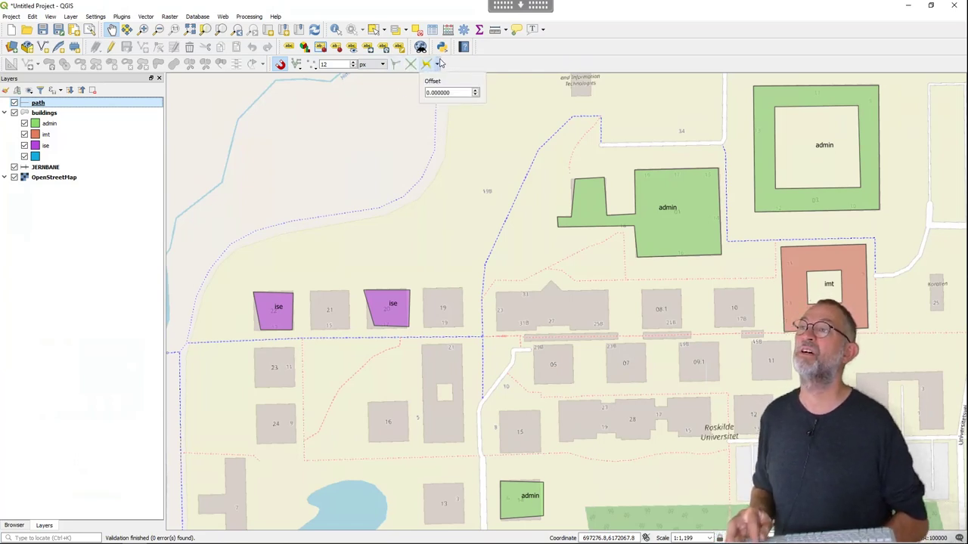
click(476, 66)
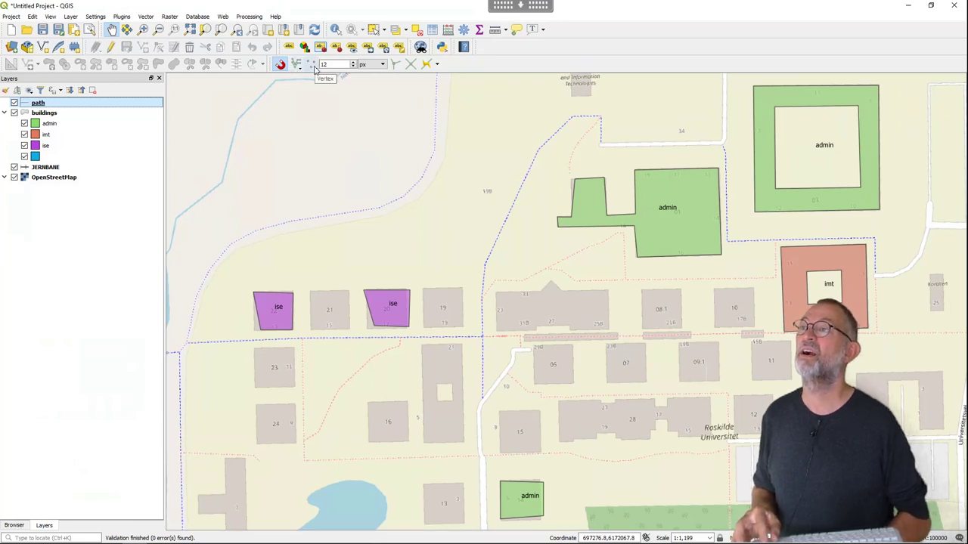
click(314, 65)
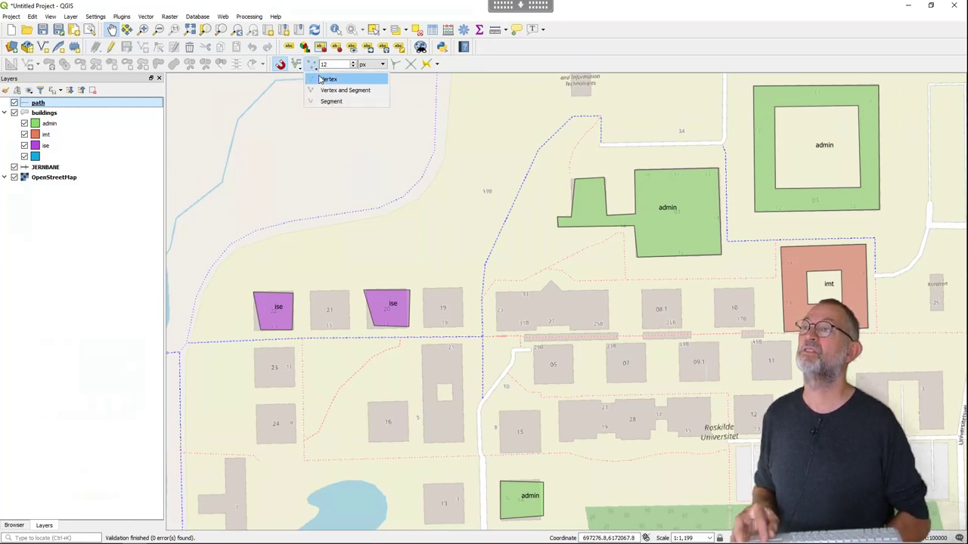
click(325, 79)
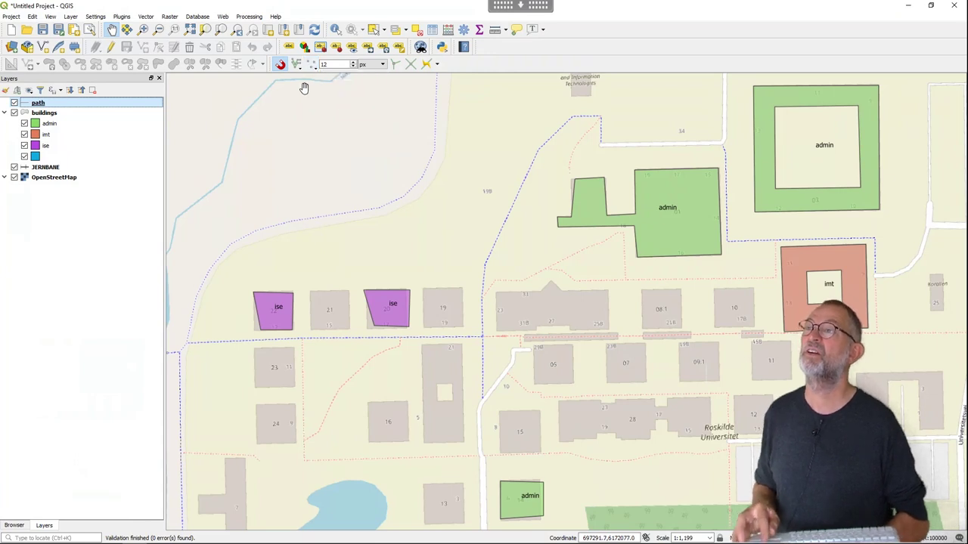
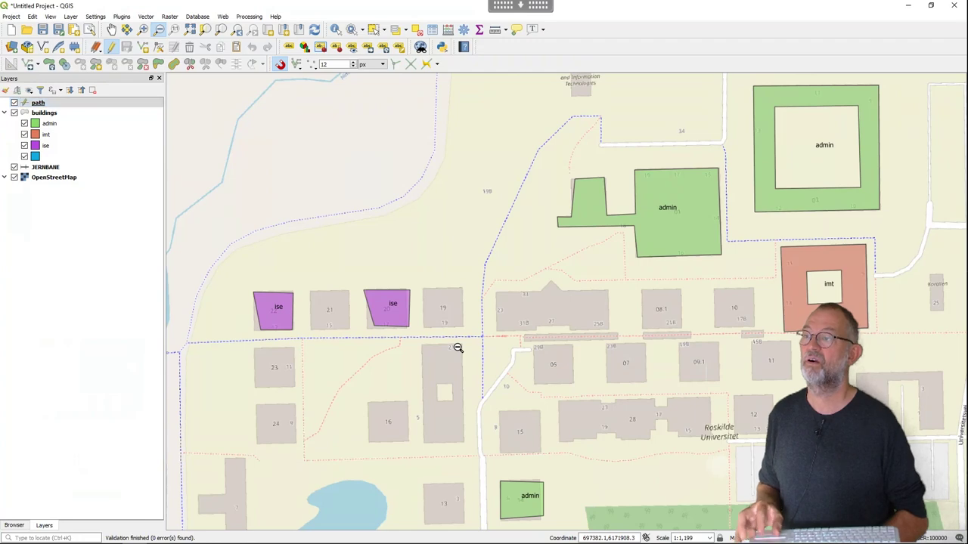
- Digitize a path line from Universitetsvej north along the blue footpath to the road west of the courtyard admin building, keeping the autogenerated fid
click(457, 347)
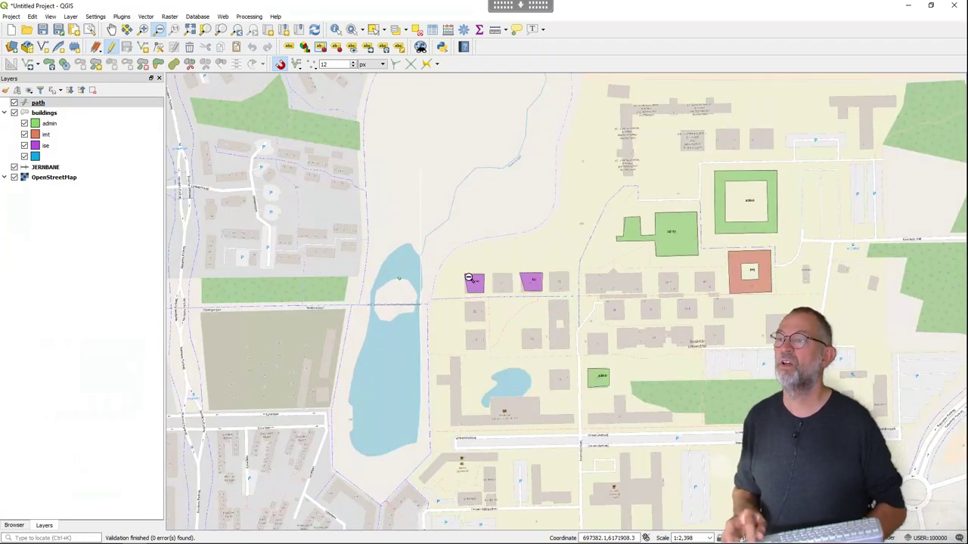
click(144, 48)
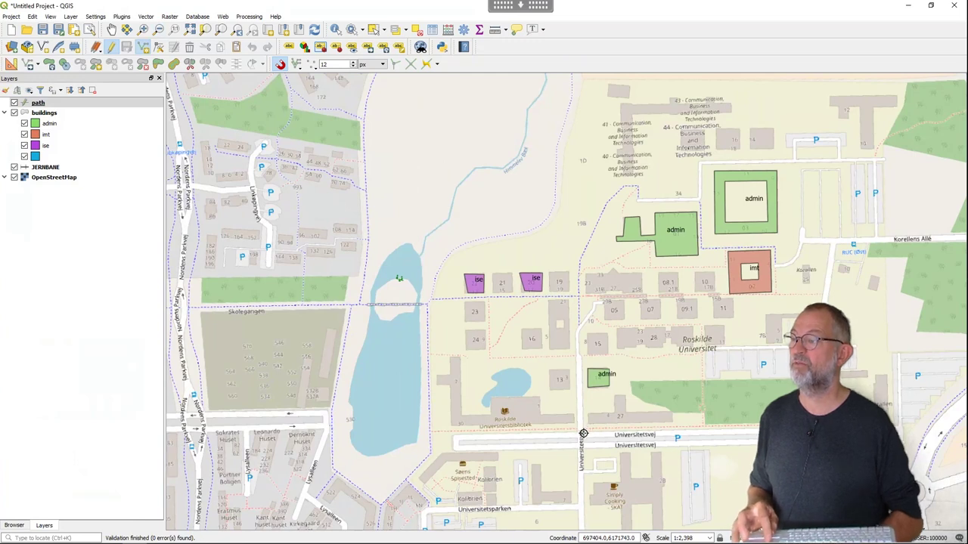
click(578, 296)
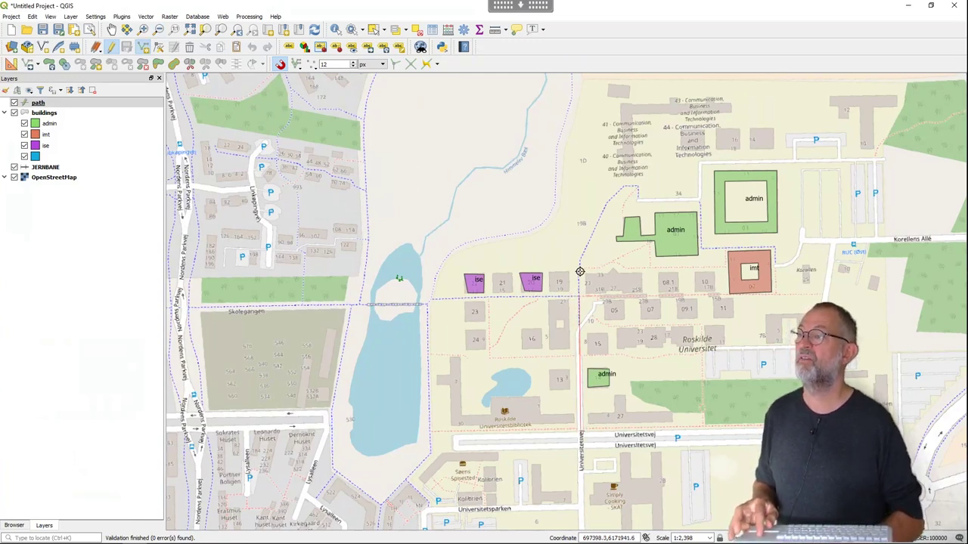
click(580, 265)
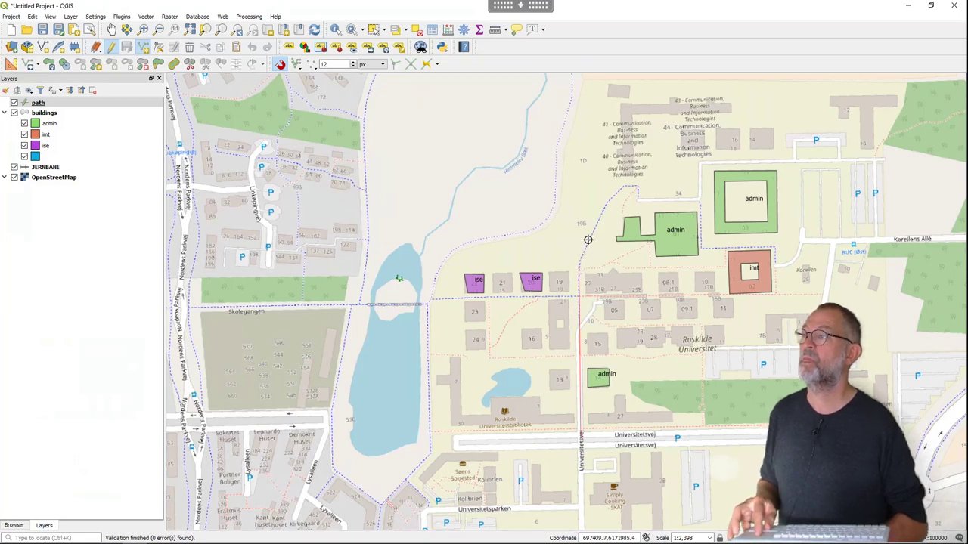
click(637, 186)
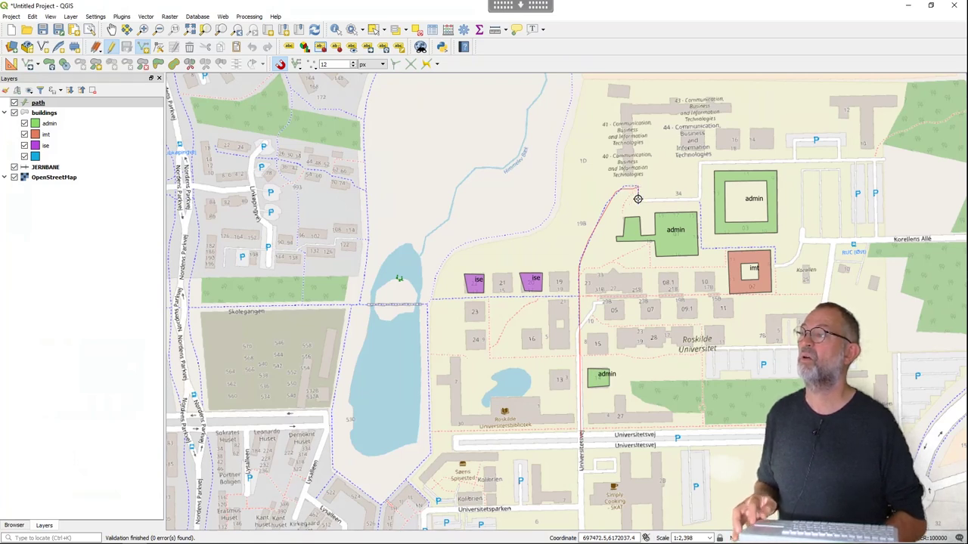
right_click(637, 198)
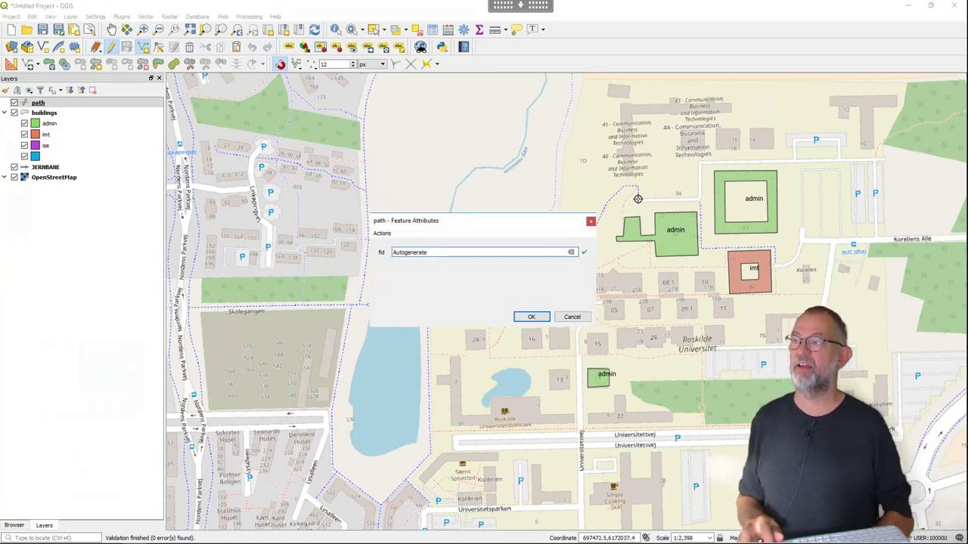
click(531, 316)
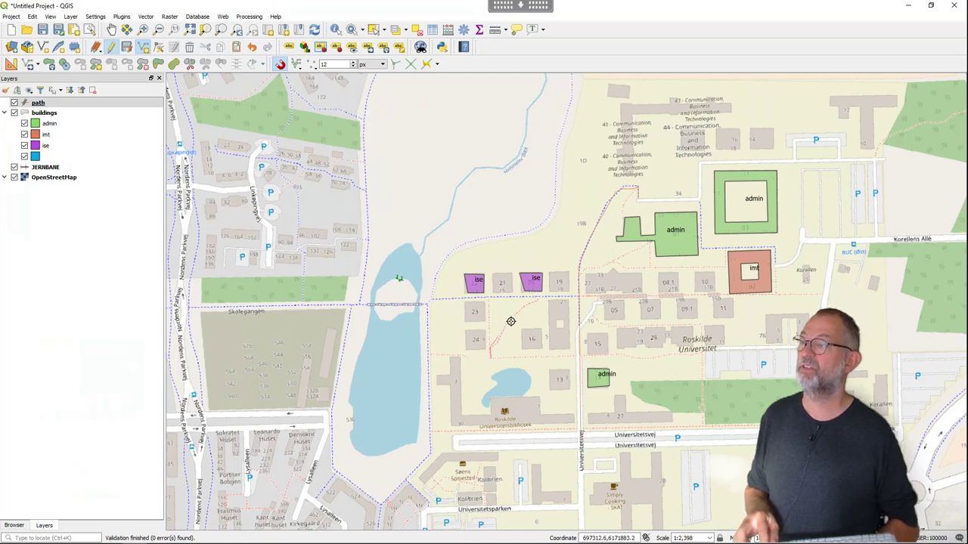
- Trace a second path from the footpath by building 24 past the eastern ise building and east along the footpath toward the imt building
click(542, 297)
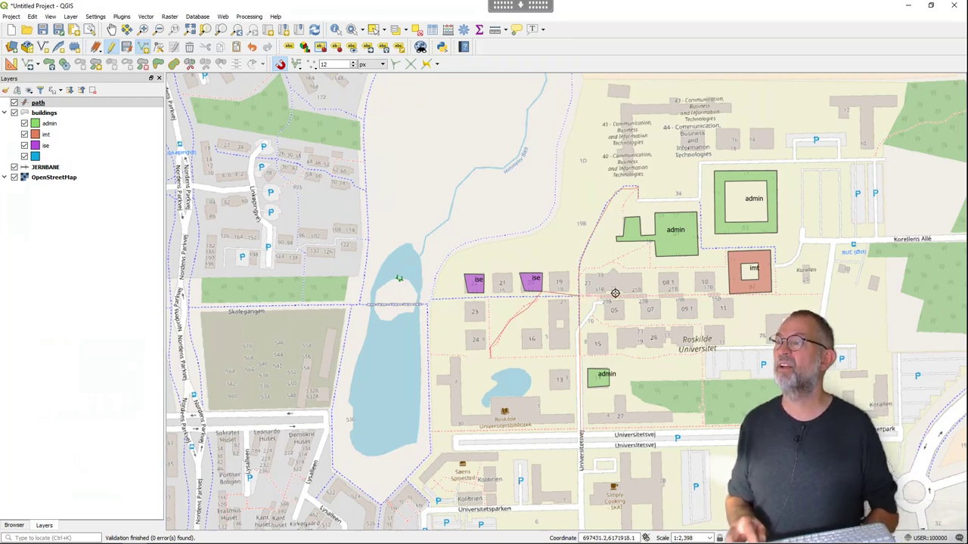
click(669, 295)
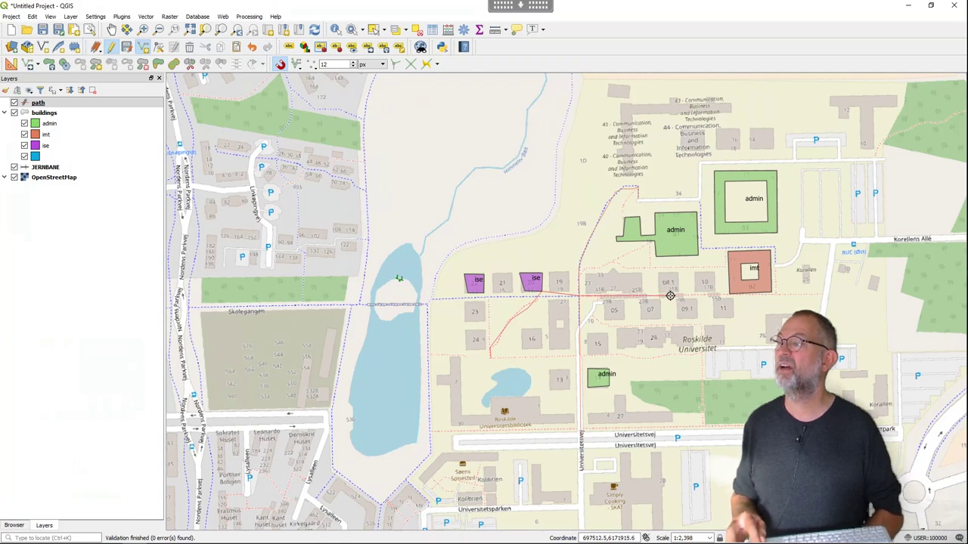
click(717, 294)
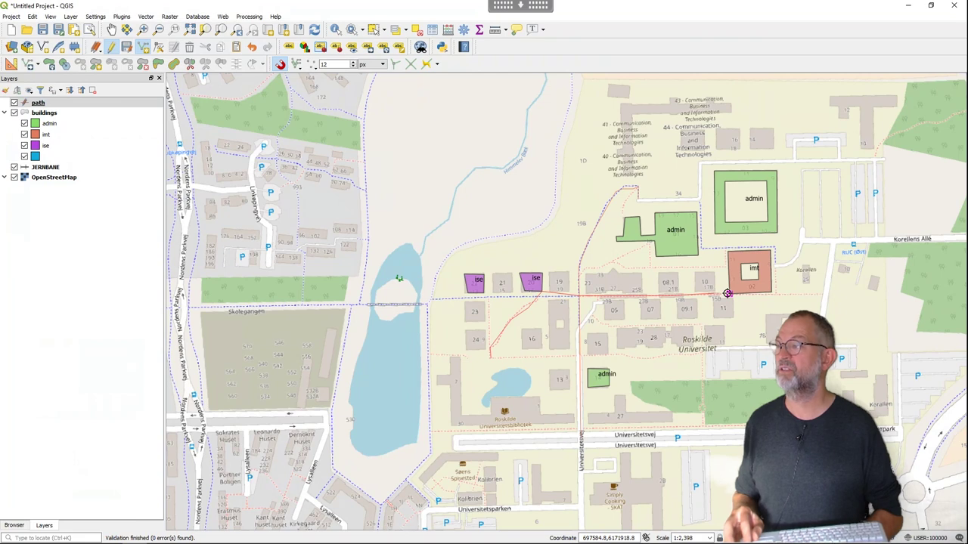
right_click(727, 293)
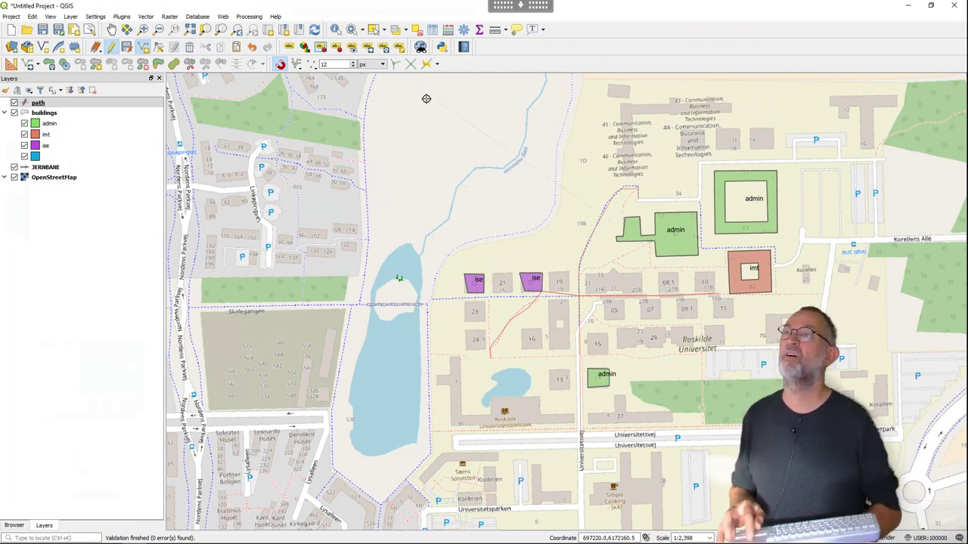
- Set the snapping type to Segment while the second path line is still being drawn
click(299, 69)
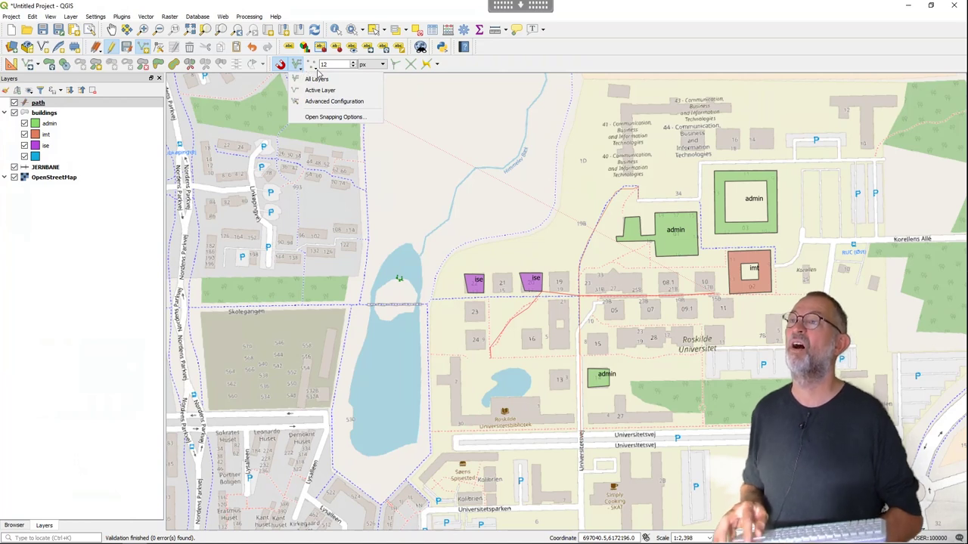
click(314, 68)
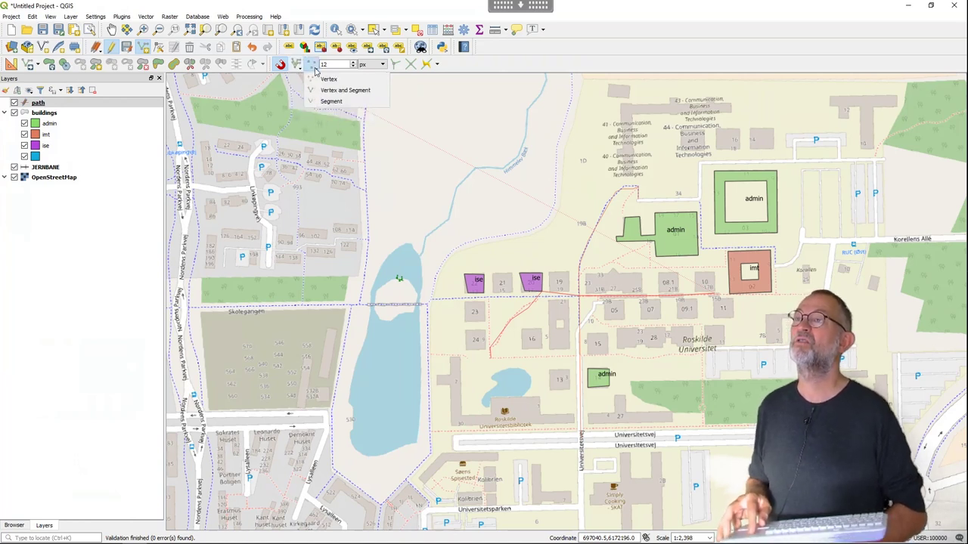
click(330, 100)
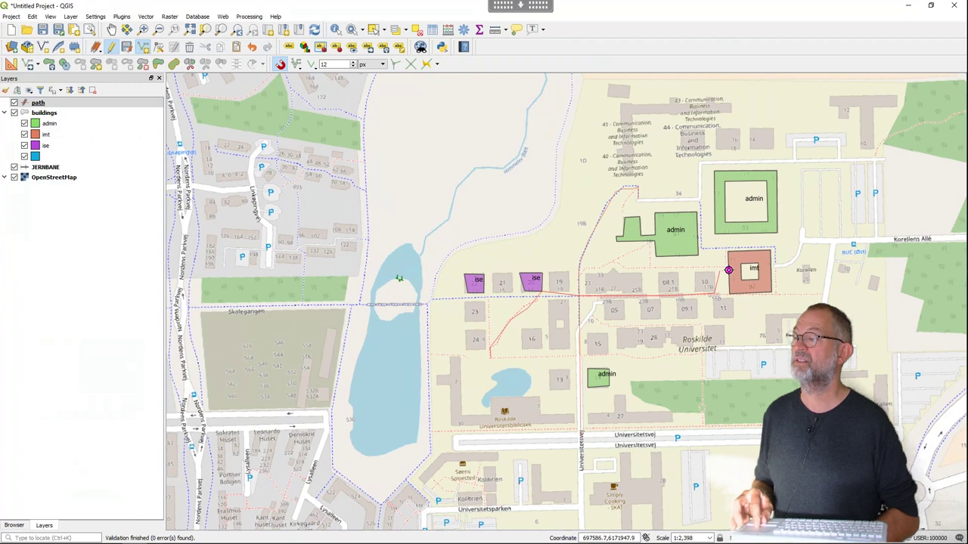
- Finish the second path at the west edge of the imt building, keeping the autogenerated fid
click(727, 269)
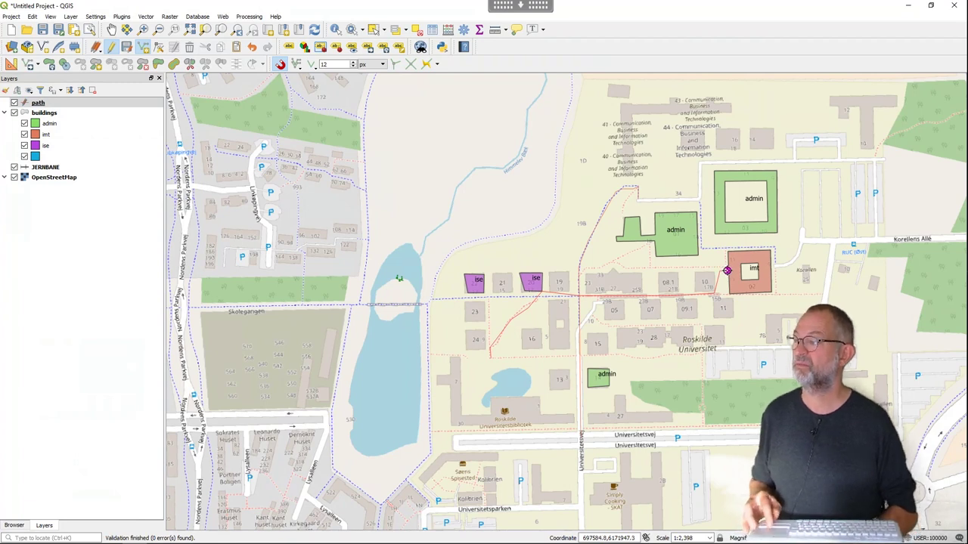
right_click(728, 269)
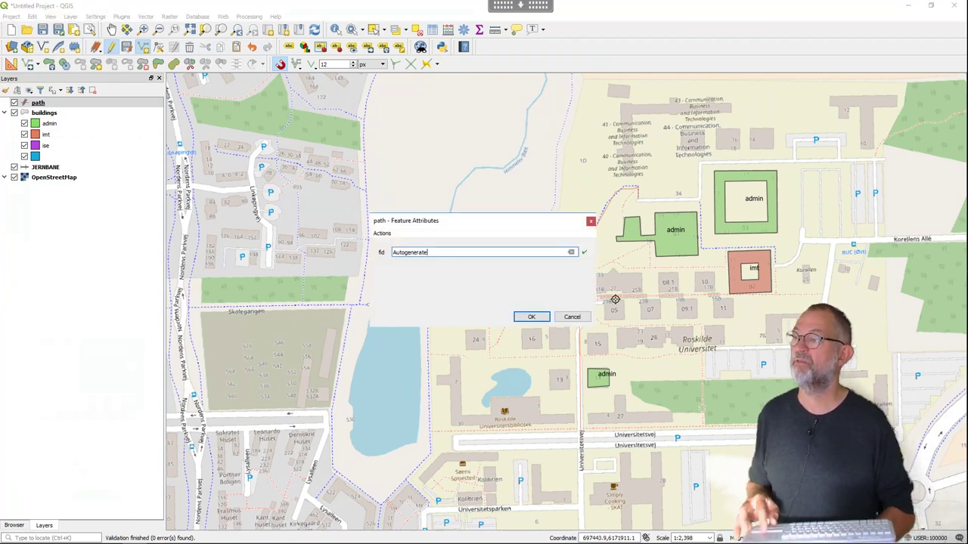
click(529, 318)
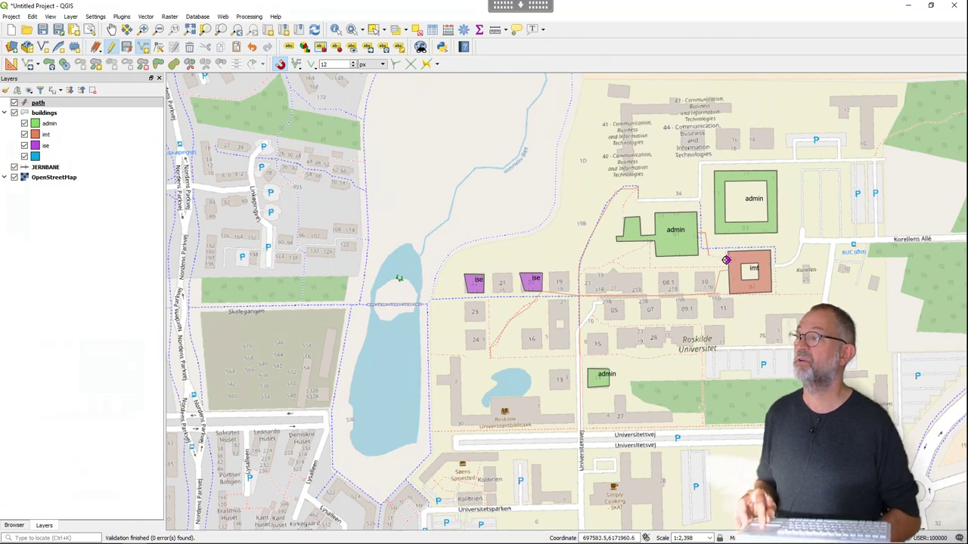
- Complete a third path from the middle admin building to the imt building's west edge with autogenerated fid, and save the path layer edits
right_click(726, 261)
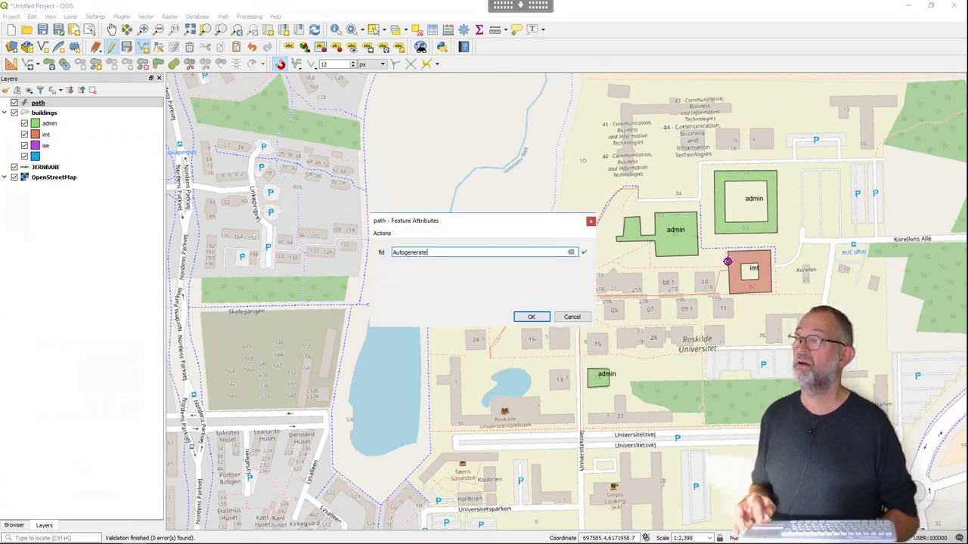
click(531, 316)
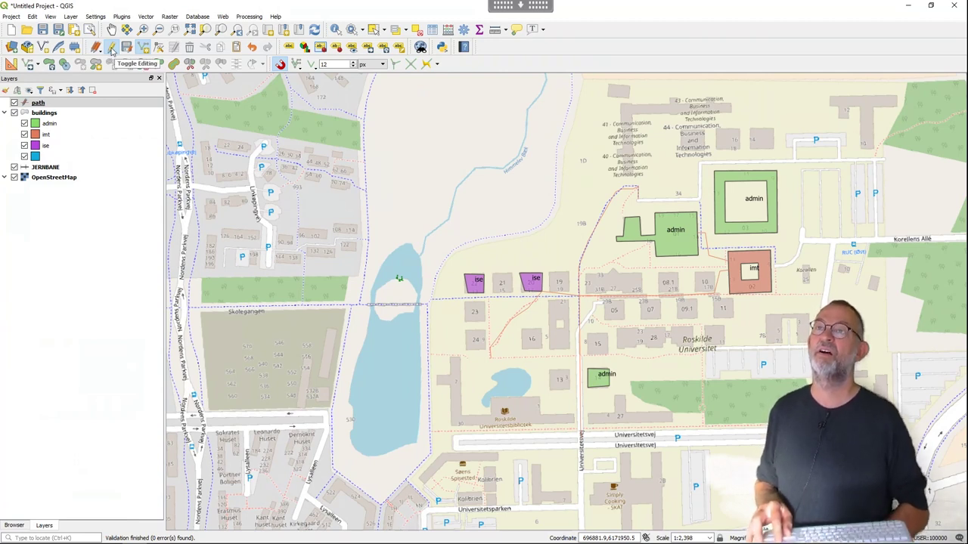
click(111, 48)
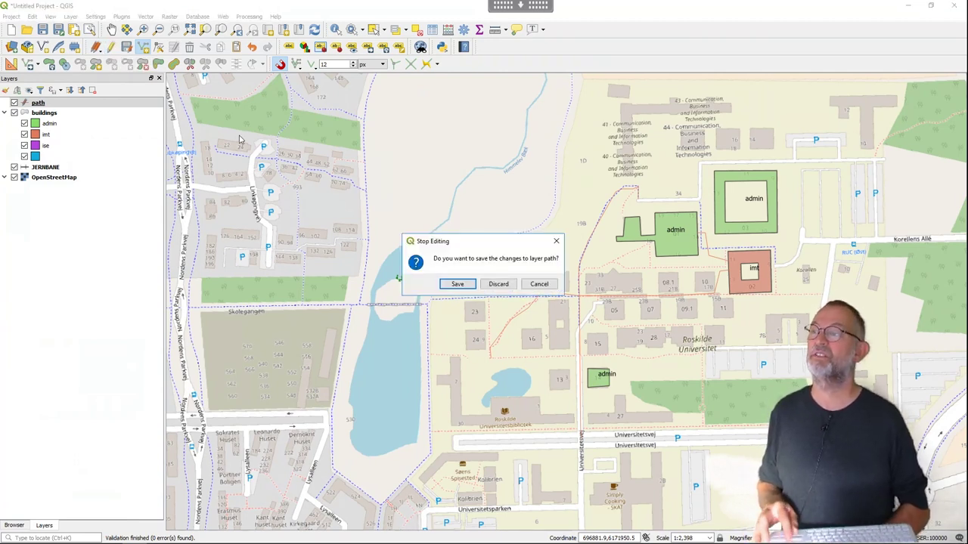
click(458, 283)
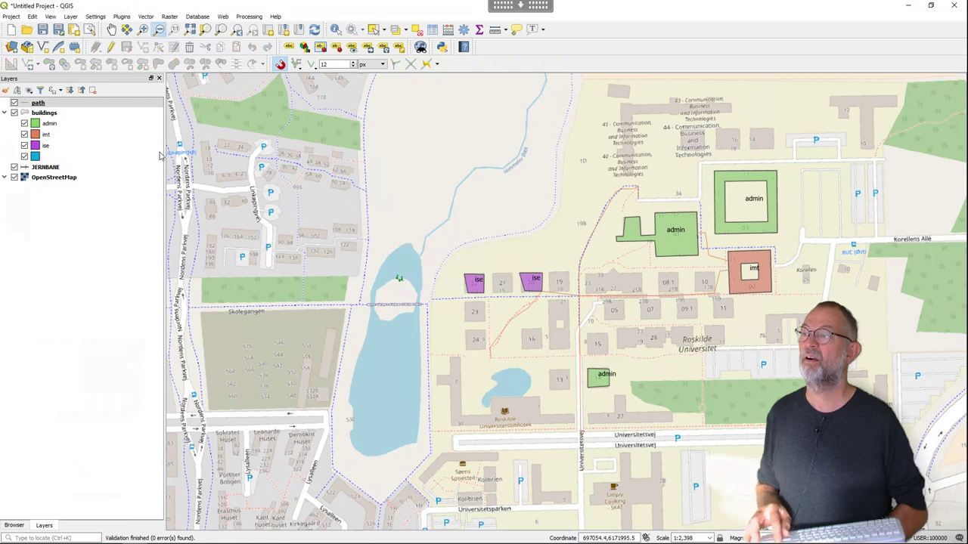
- Style the path layer with the thick orange, dark-outlined line preset from the Favorites symbols
click(27, 105)
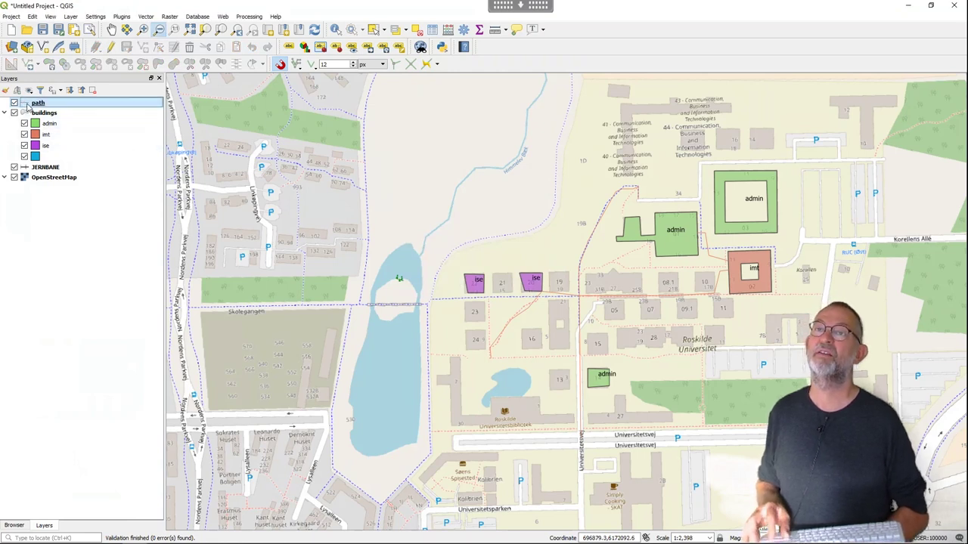
double_click(27, 105)
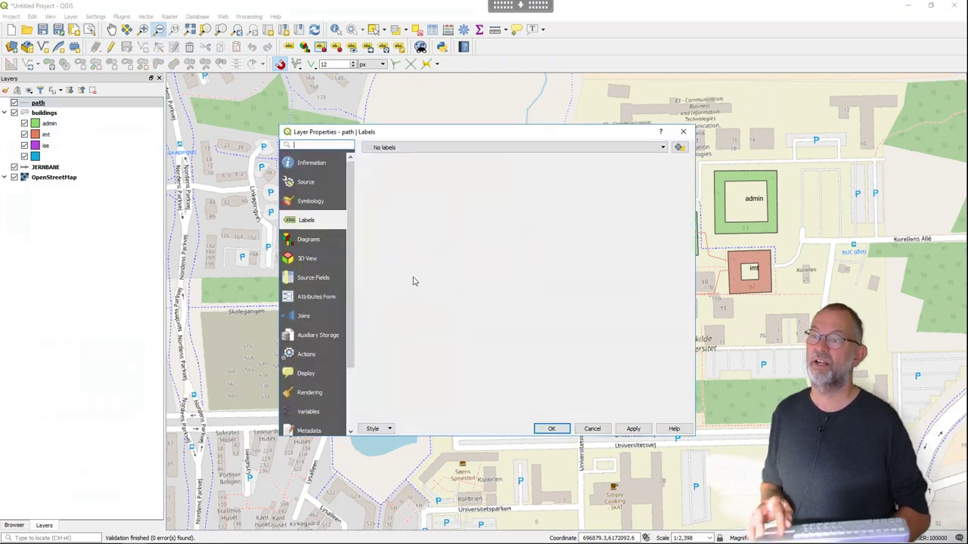
click(308, 202)
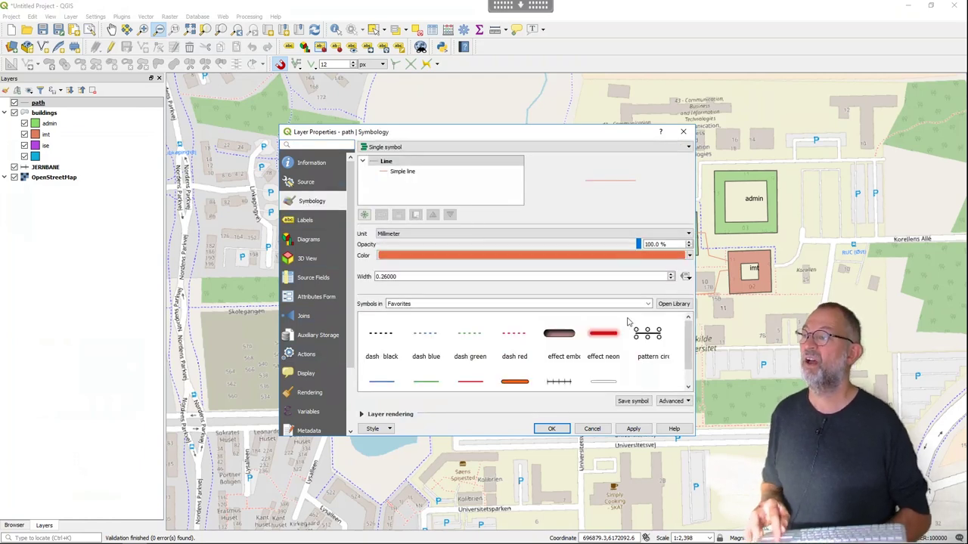
click(514, 381)
scroll(515, 382, down, 1)
click(557, 430)
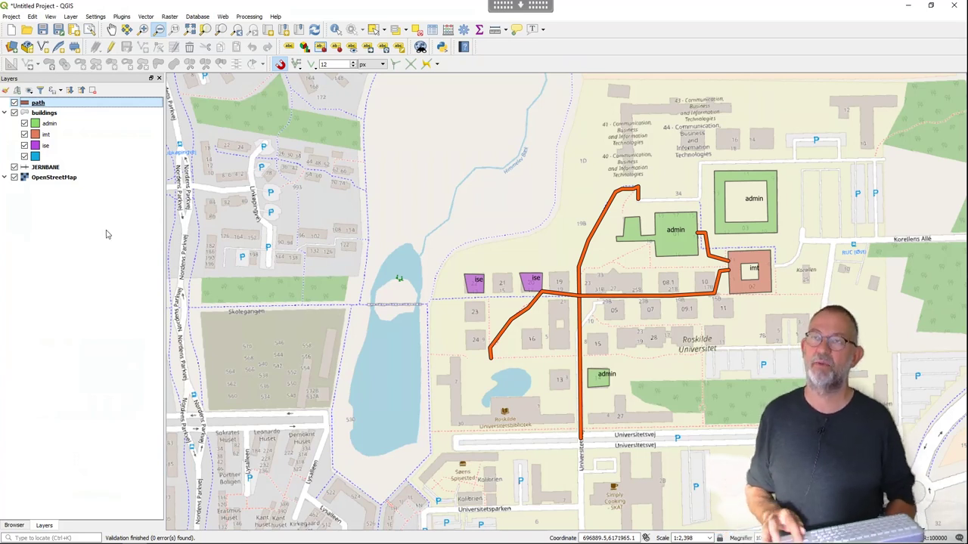
- Create a new print layout titled "layout 1"
click(11, 17)
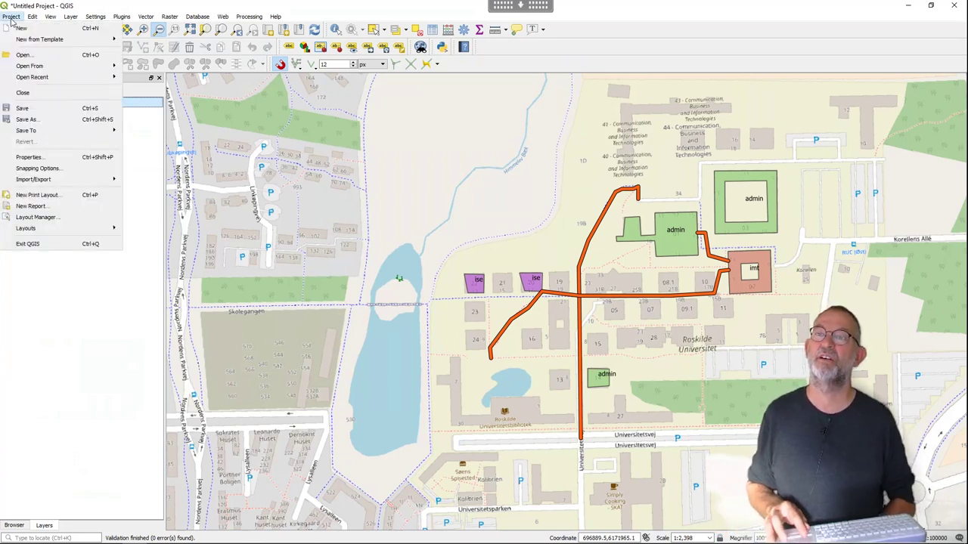
click(36, 198)
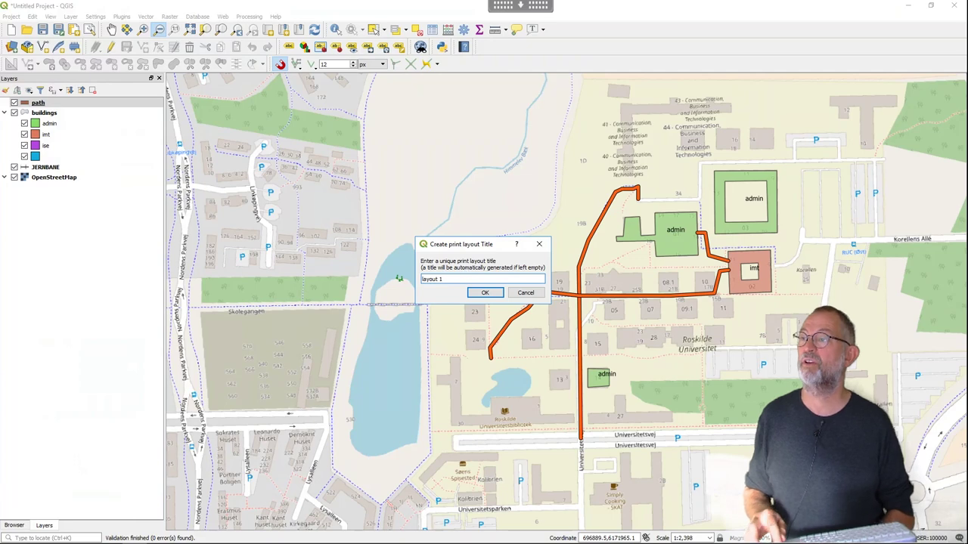
click(487, 294)
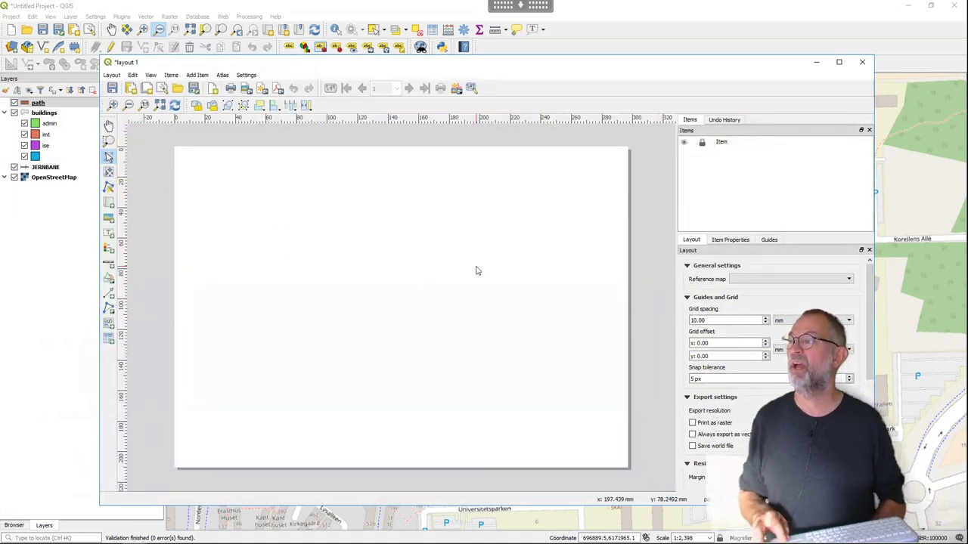
- Set the layout page size to A3 in landscape orientation
right_click(564, 196)
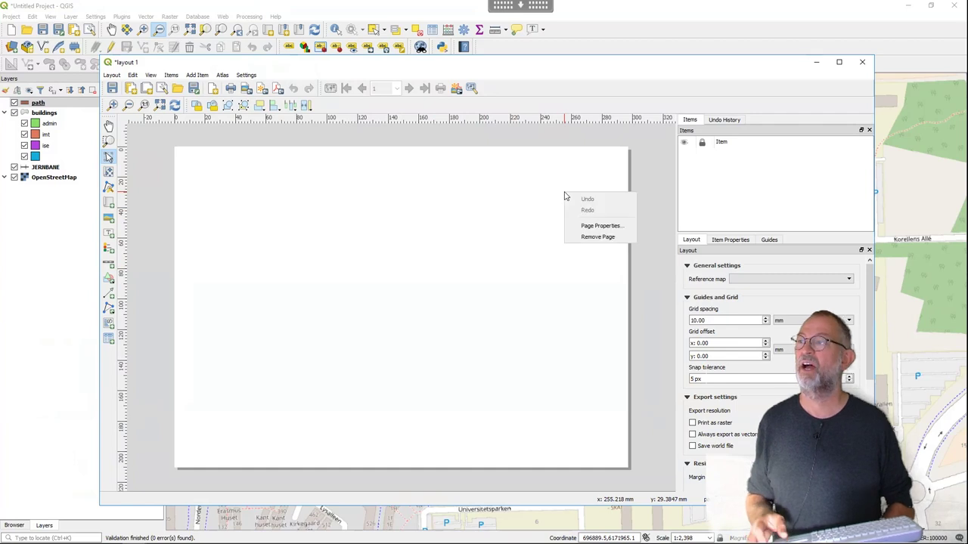
click(595, 229)
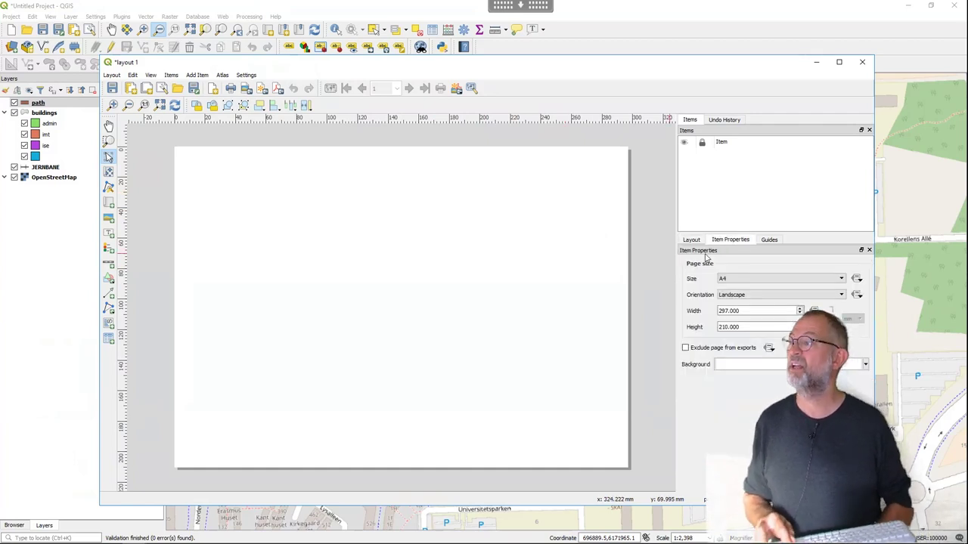
click(754, 280)
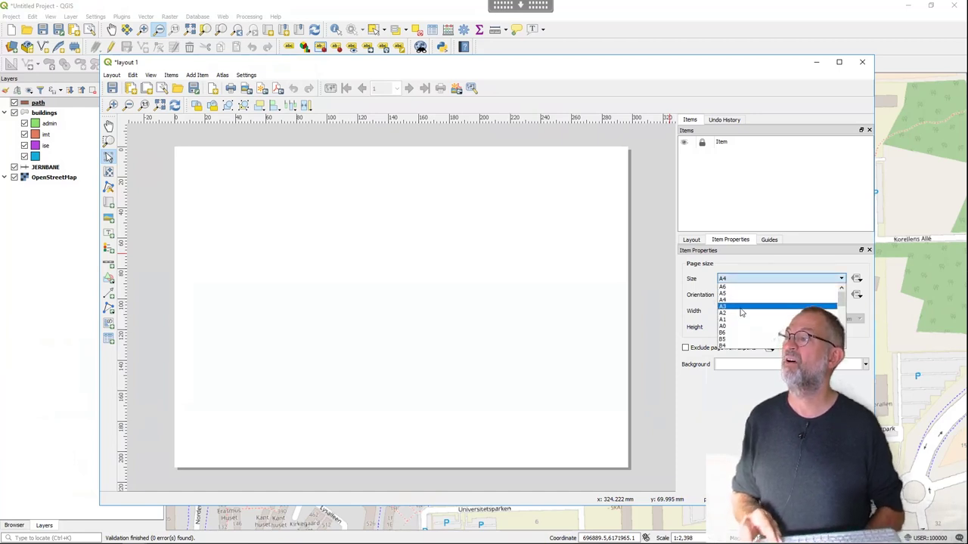
click(743, 306)
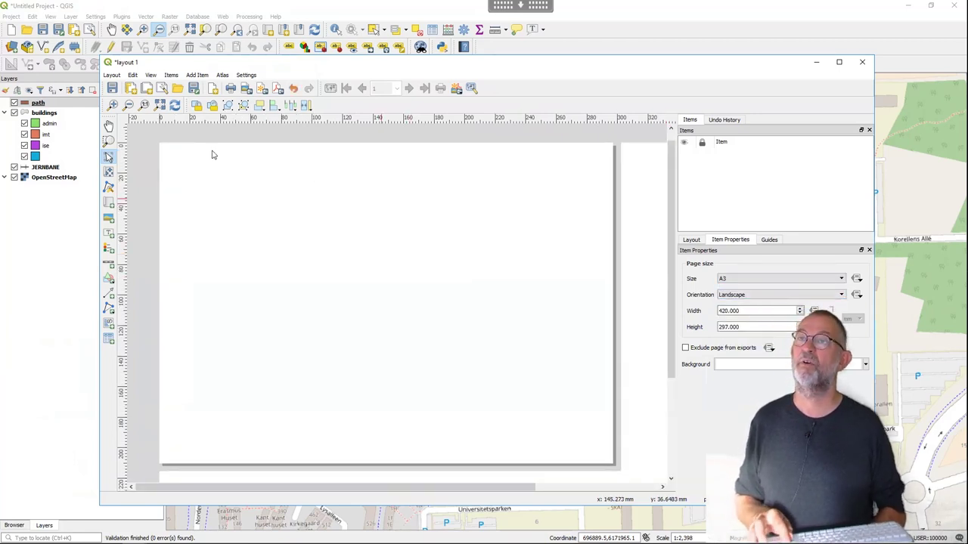
- Add a map of the campus to the layout, covering most of the page and leaving a white margin on all sides
click(159, 104)
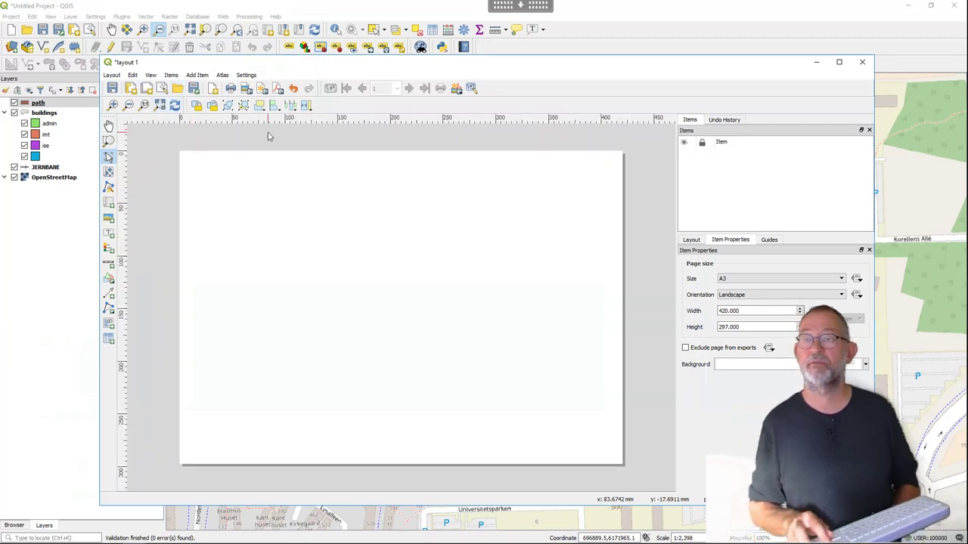
click(109, 202)
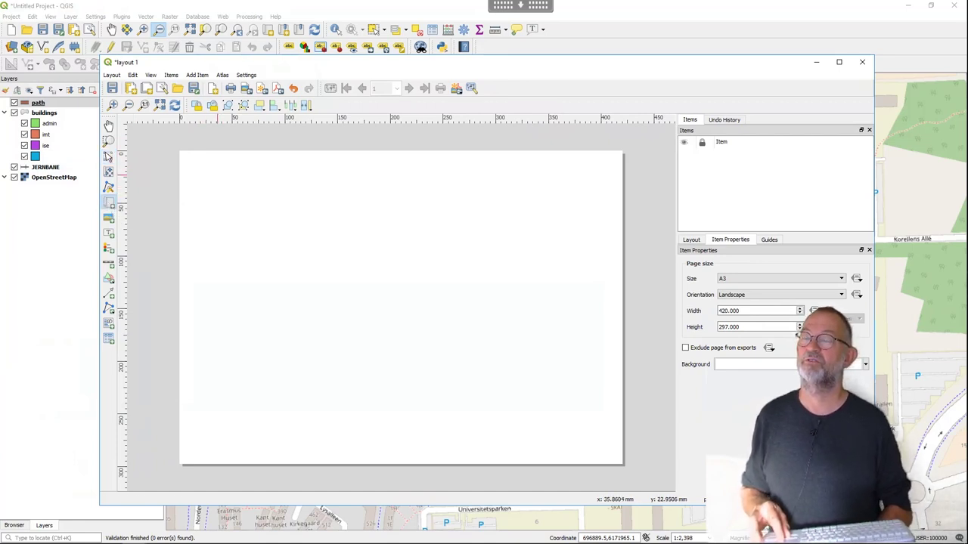
drag(217, 175, 577, 437)
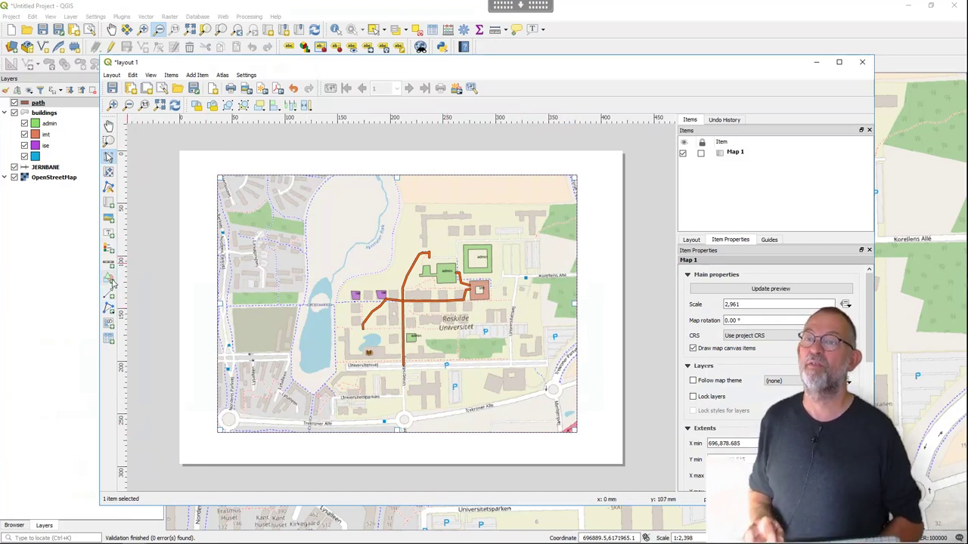
- Add a picture in the map's northeast corner and assign it the circled north arrow SVG symbol
click(109, 218)
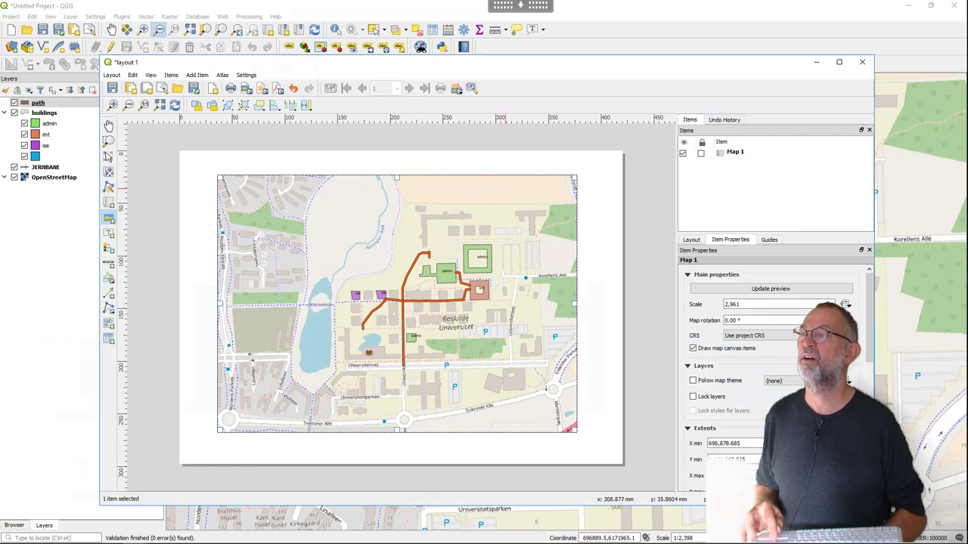
mouse_move(541, 187)
mouse_down()
mouse_move(569, 215)
mouse_move(568, 236)
mouse_up()
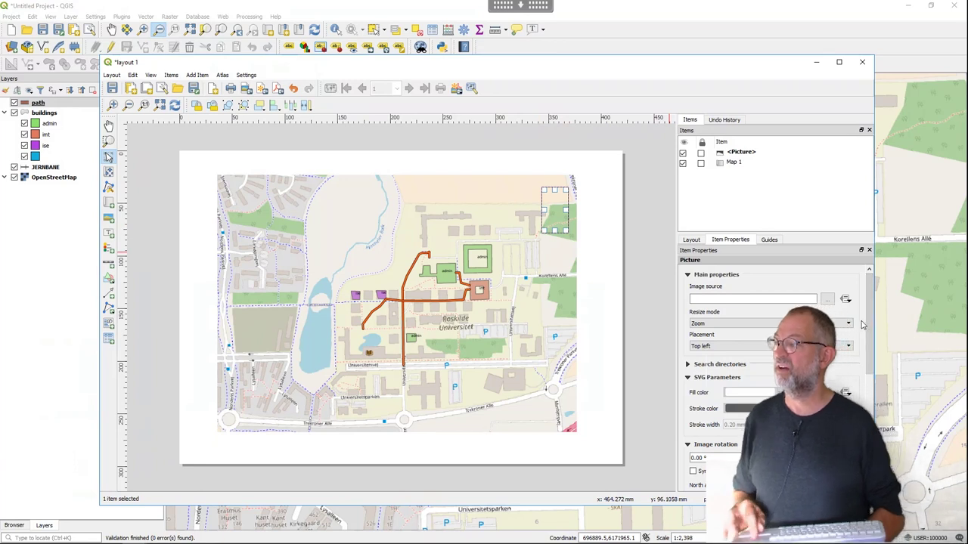
click(688, 364)
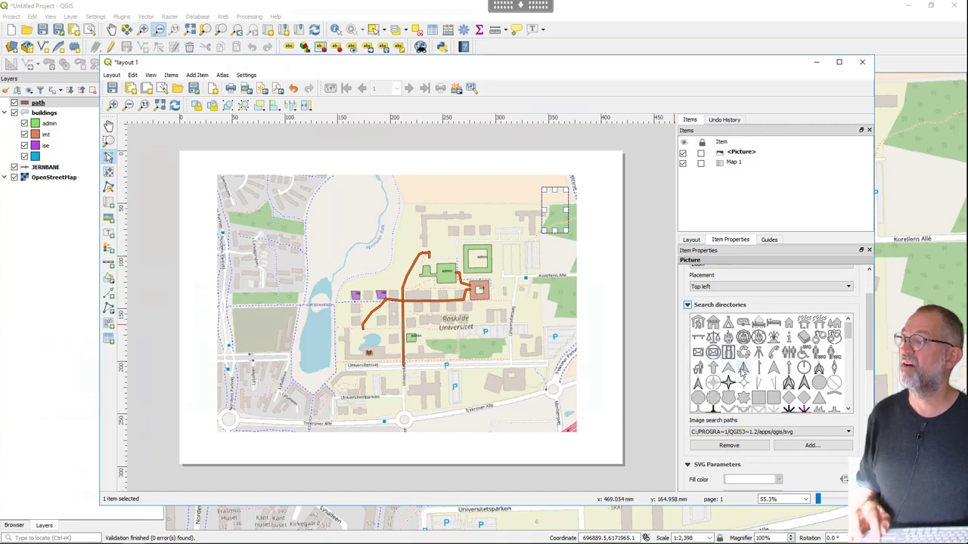
click(786, 382)
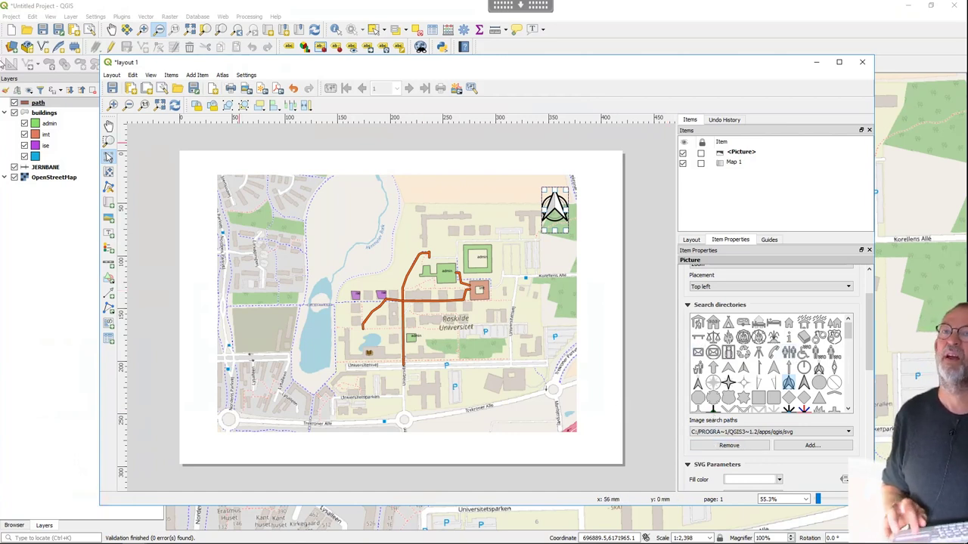
- Add a scale bar beneath the map's southwest corner and set its segments to fit segment width
click(108, 266)
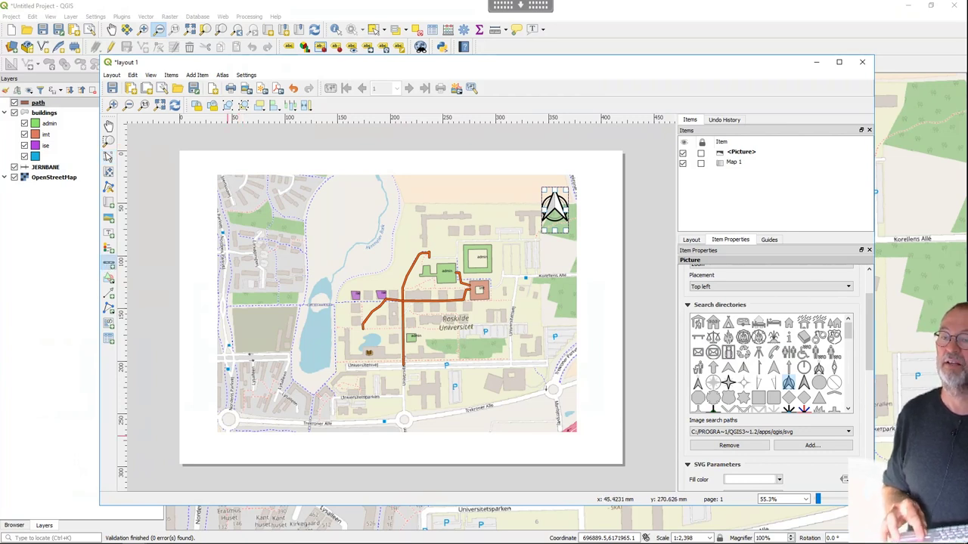
drag(227, 436, 348, 456)
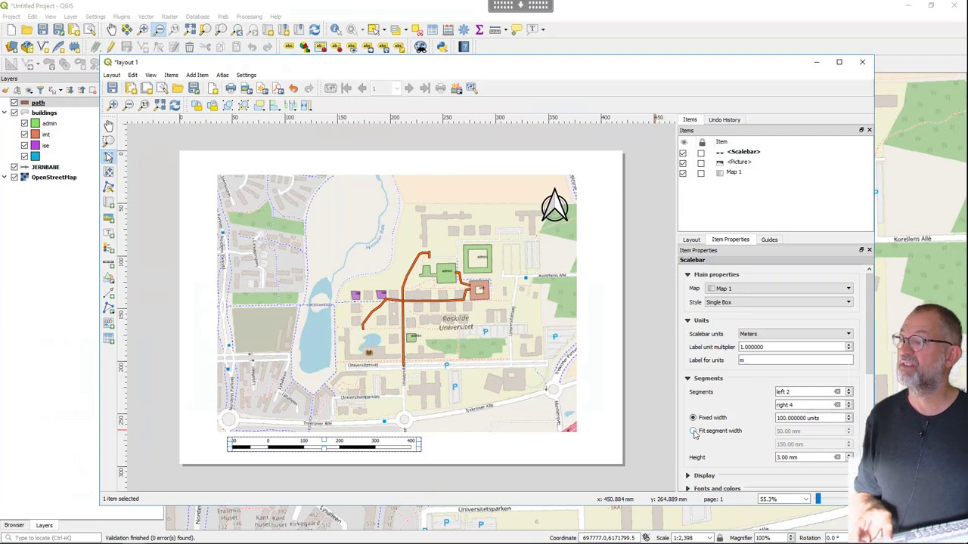
click(693, 431)
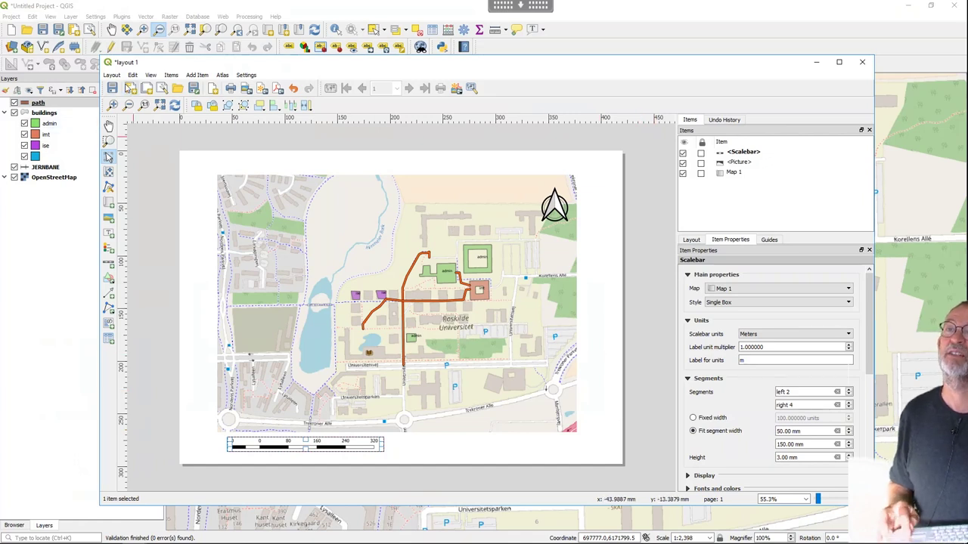
- Add a legend over the map's northwest corner at X 54.030 mm, Y 34.426 mm
click(109, 248)
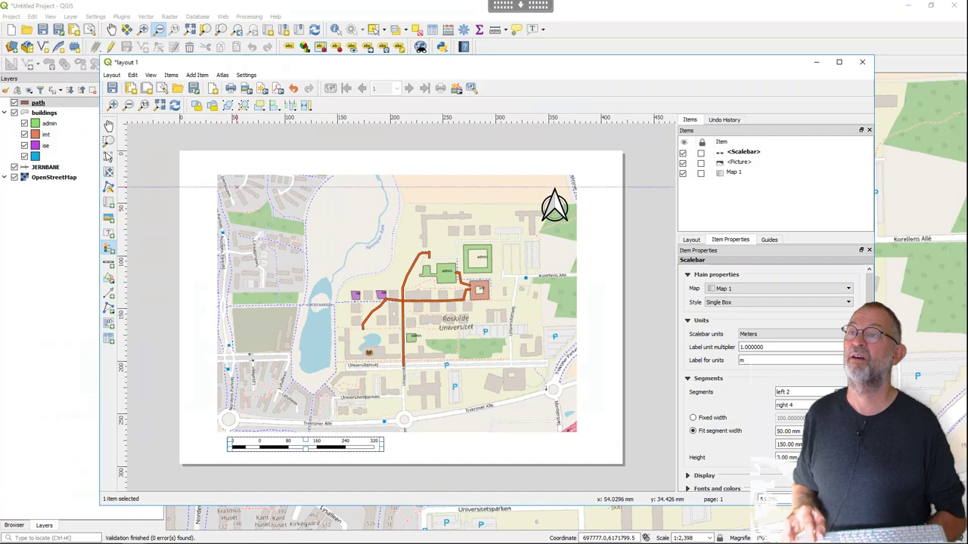
click(235, 186)
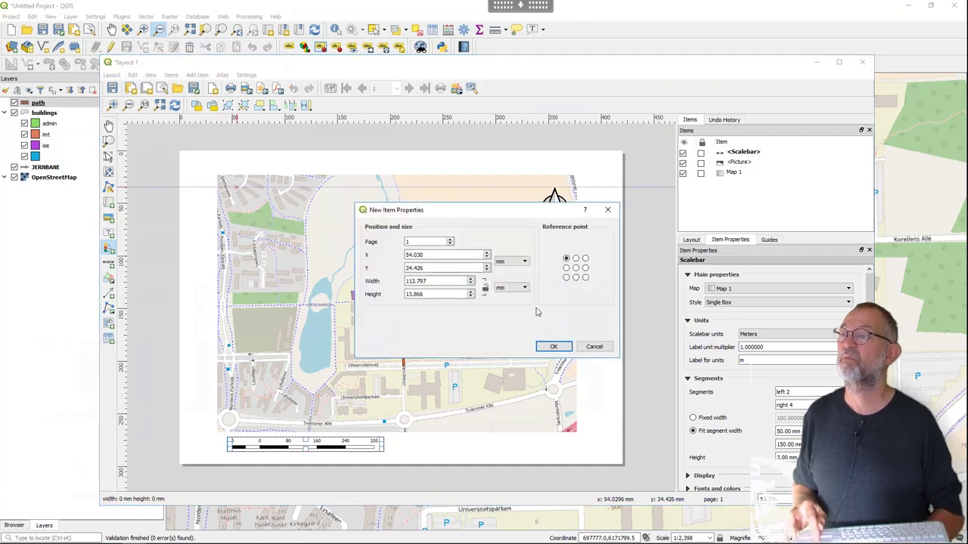
click(560, 347)
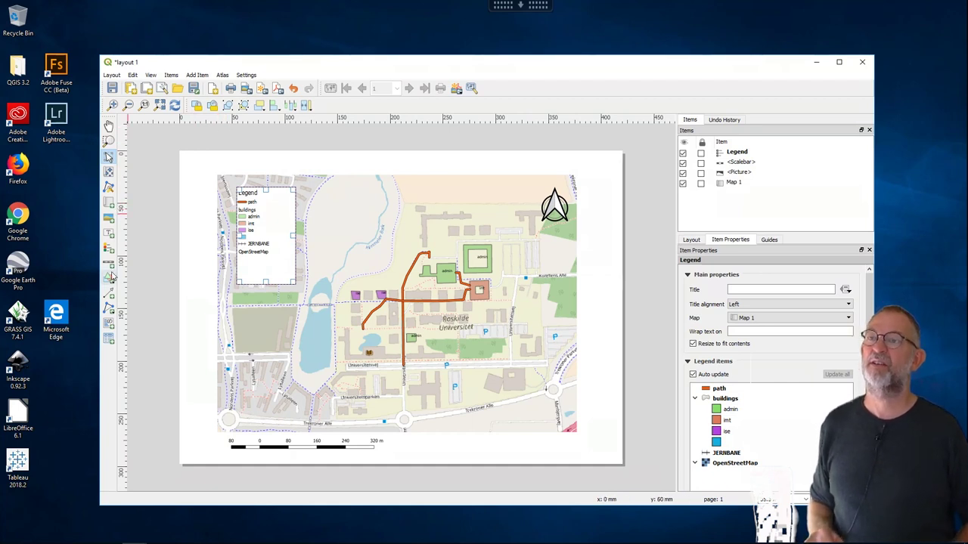
- Add a label above the map's northwest corner with the text "Roskilde university"
click(109, 234)
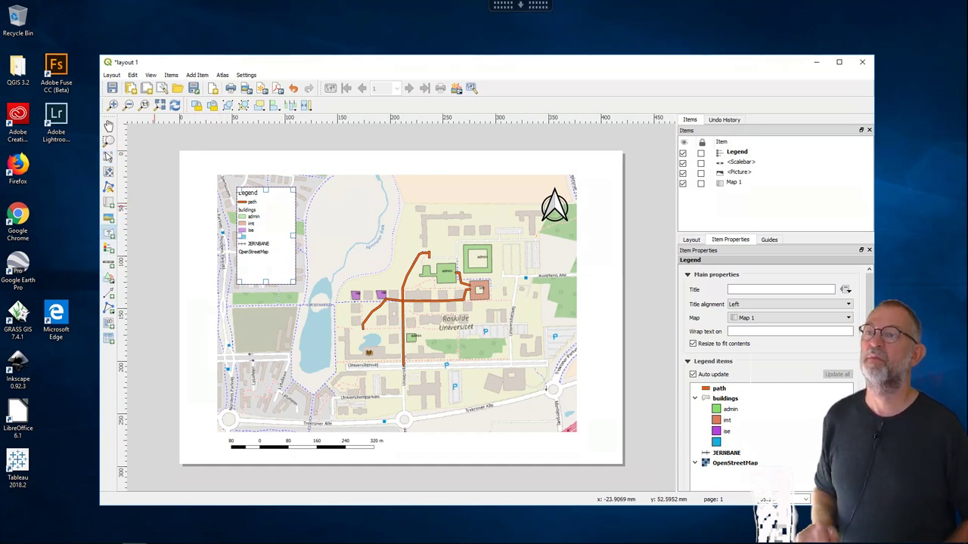
drag(225, 157, 353, 171)
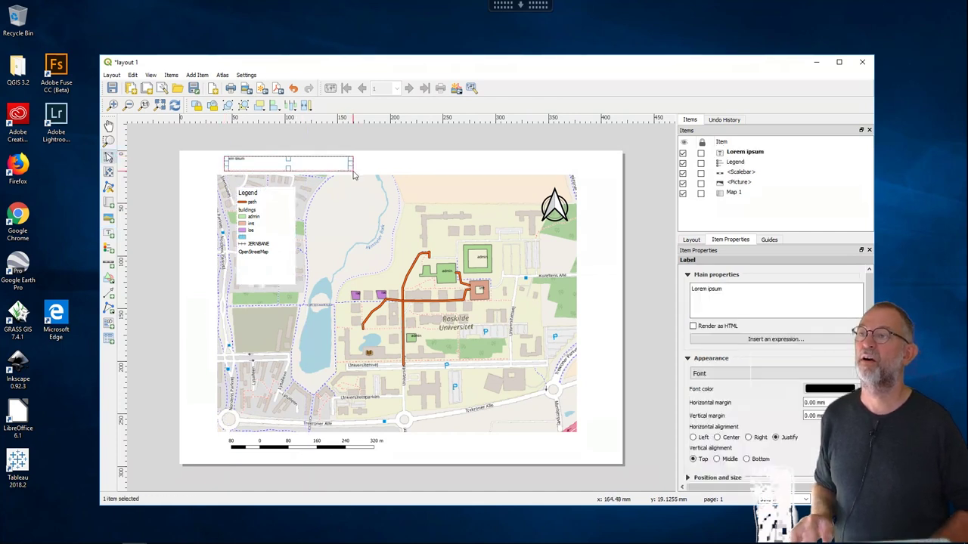
click(759, 287)
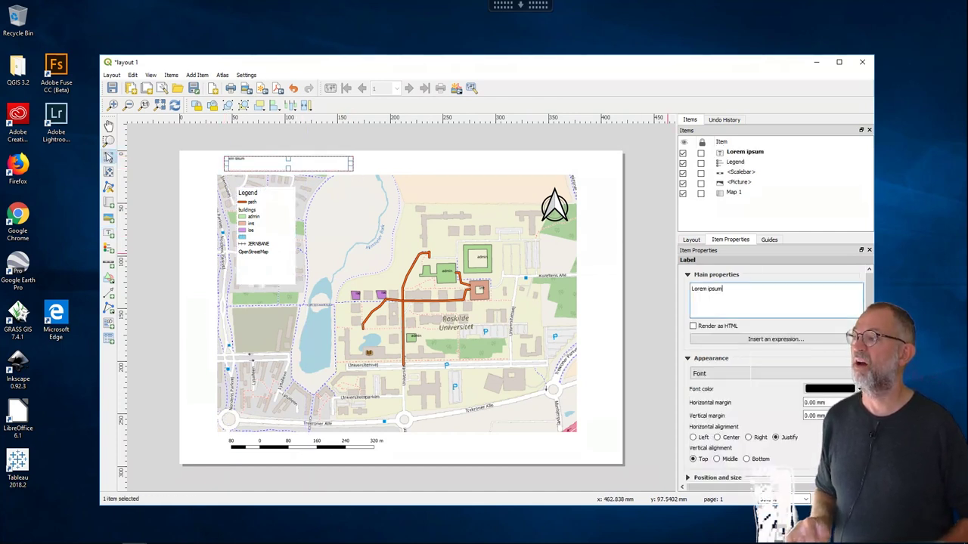
key(ctrl+a)
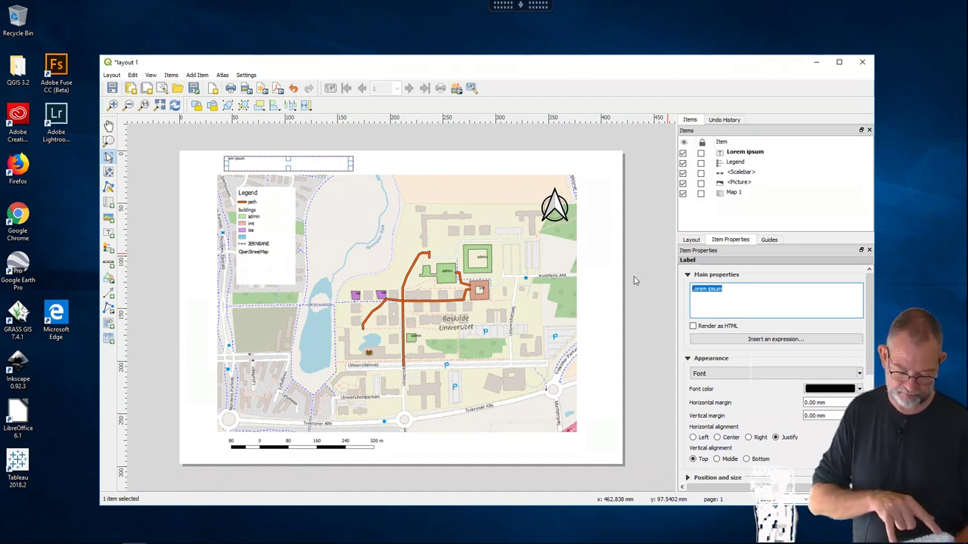
text(Ro)
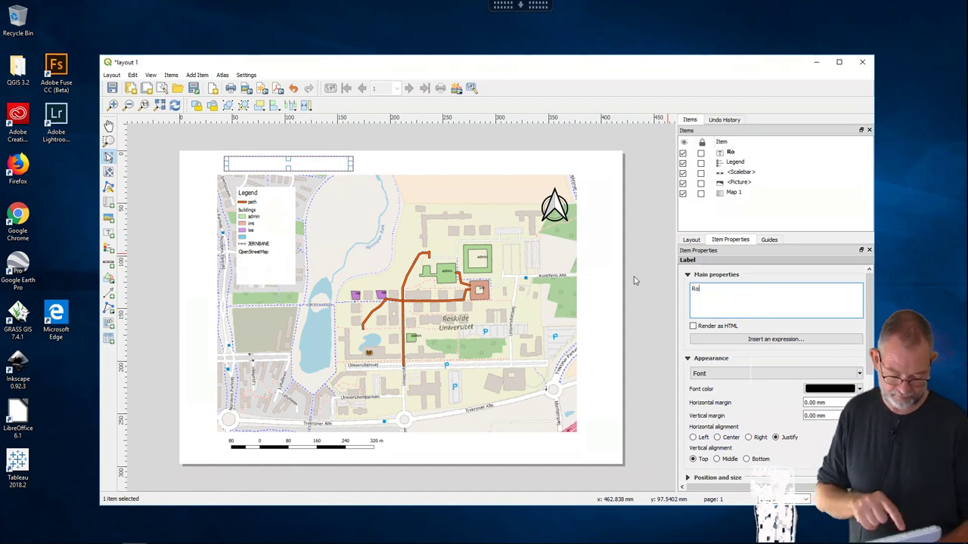
text(skilde university)
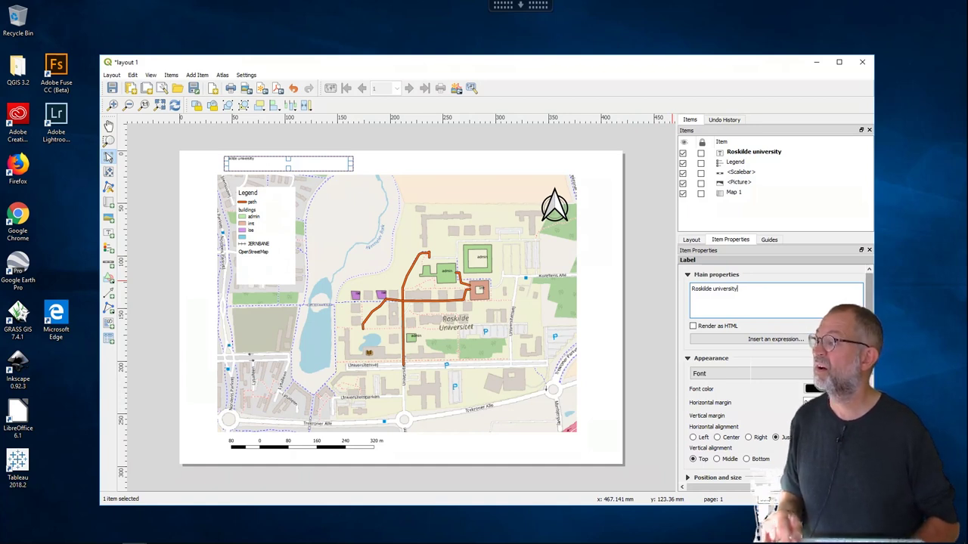
- Set the title label's font size to 36
scroll(773, 373, down, 2)
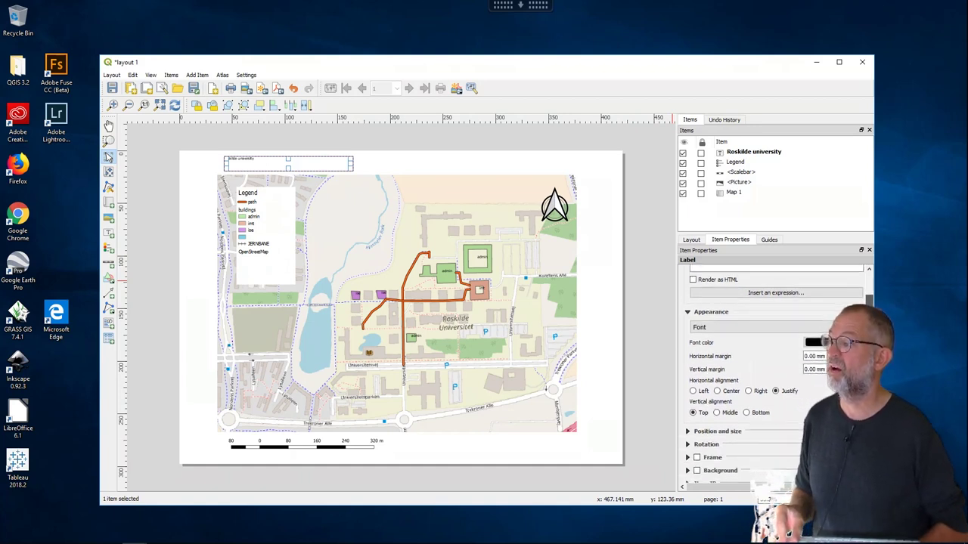
scroll(773, 373, up, 1)
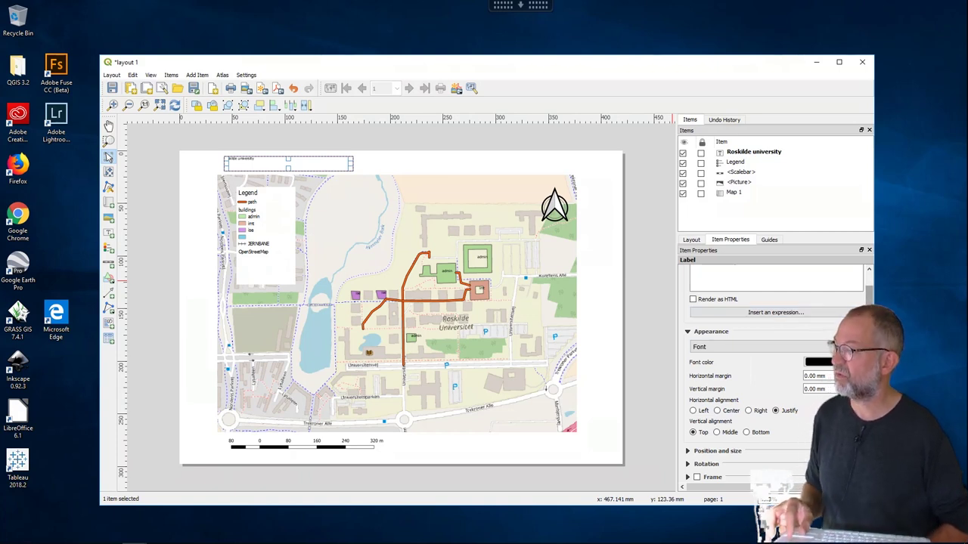
click(786, 347)
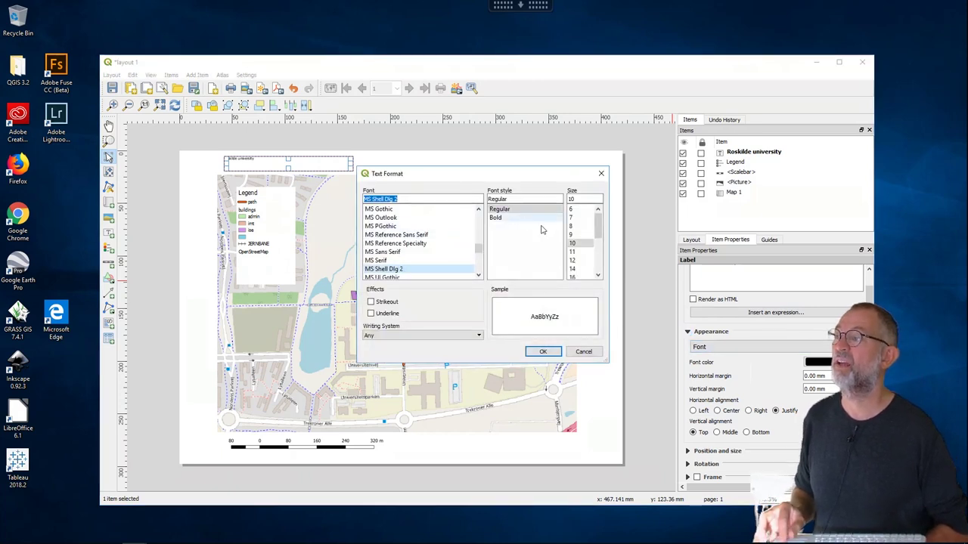
scroll(598, 229, down, 5)
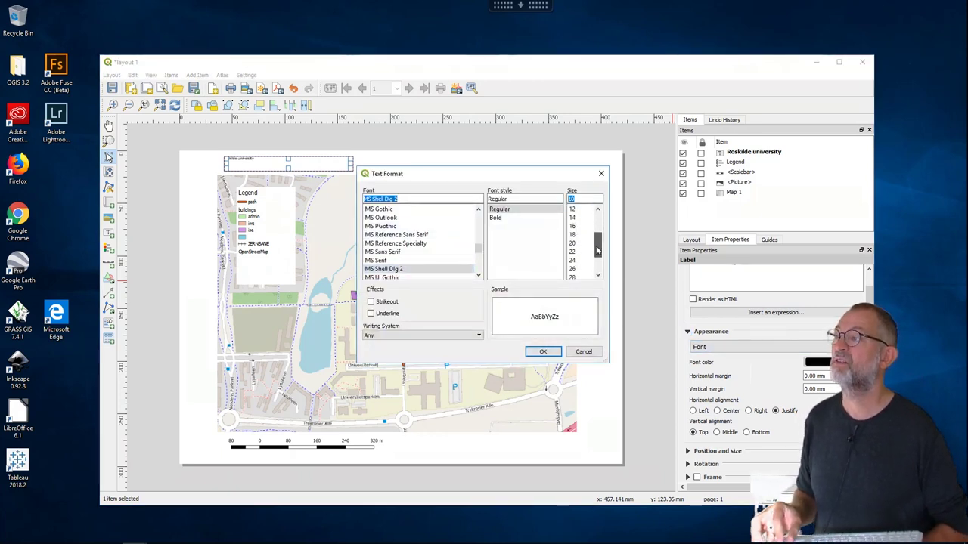
click(573, 261)
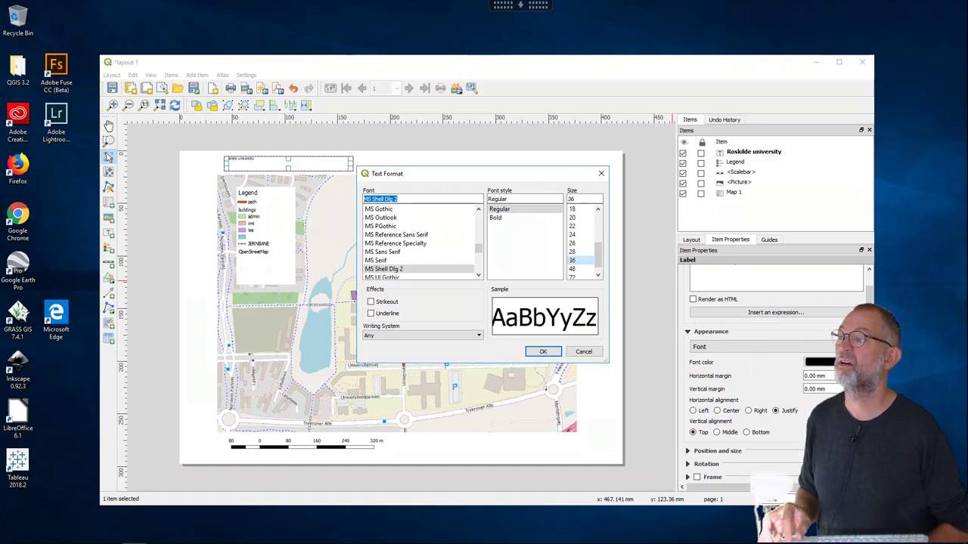
click(547, 353)
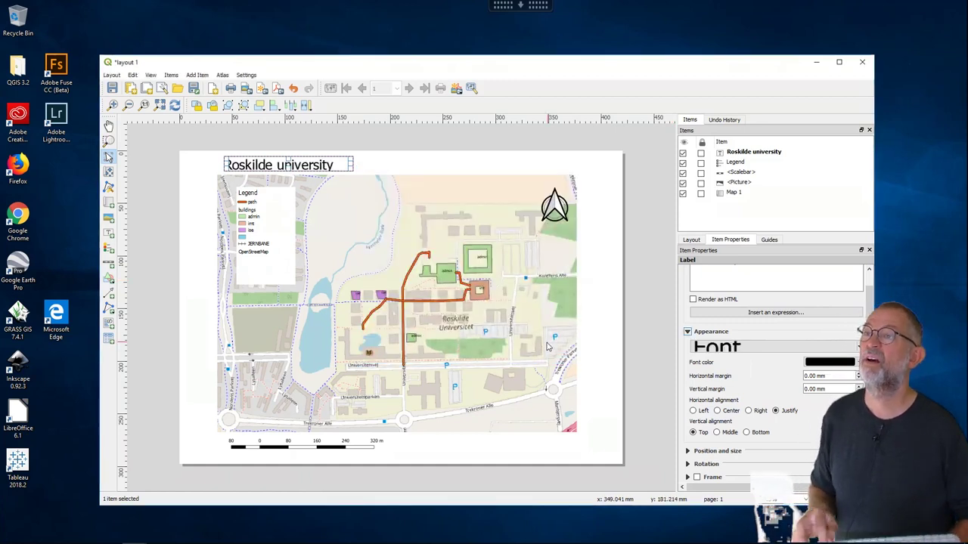
click(660, 348)
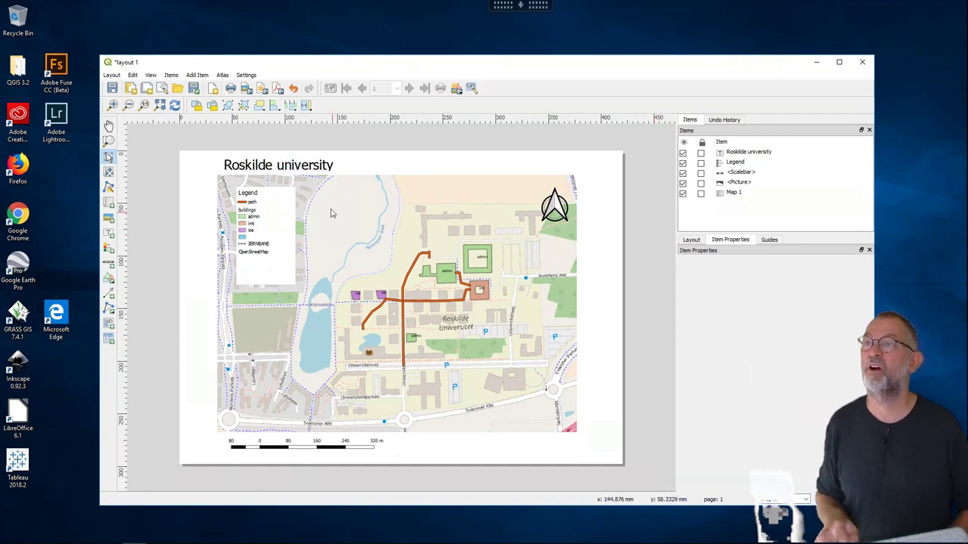
- Move the title label so its text lines up with the map's west edge
click(281, 167)
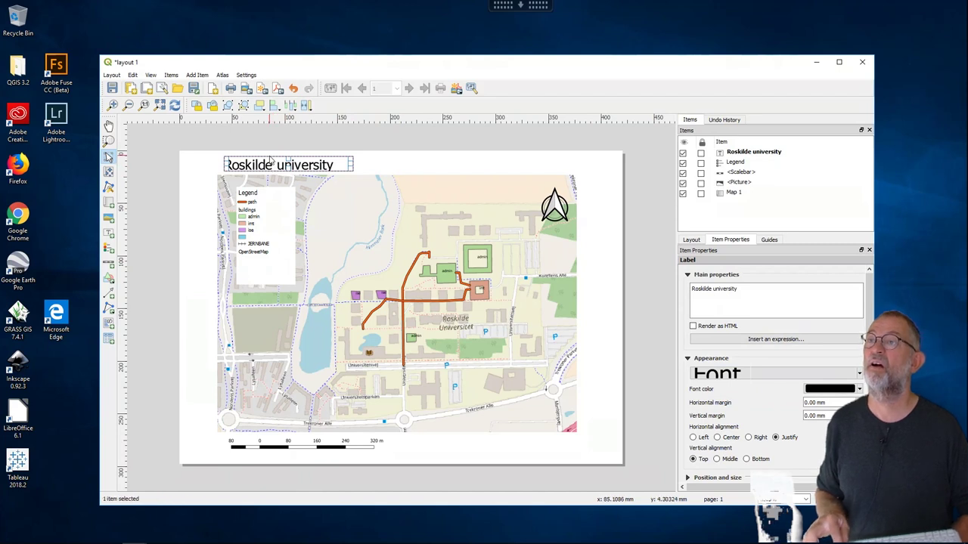
drag(270, 157, 243, 155)
click(171, 191)
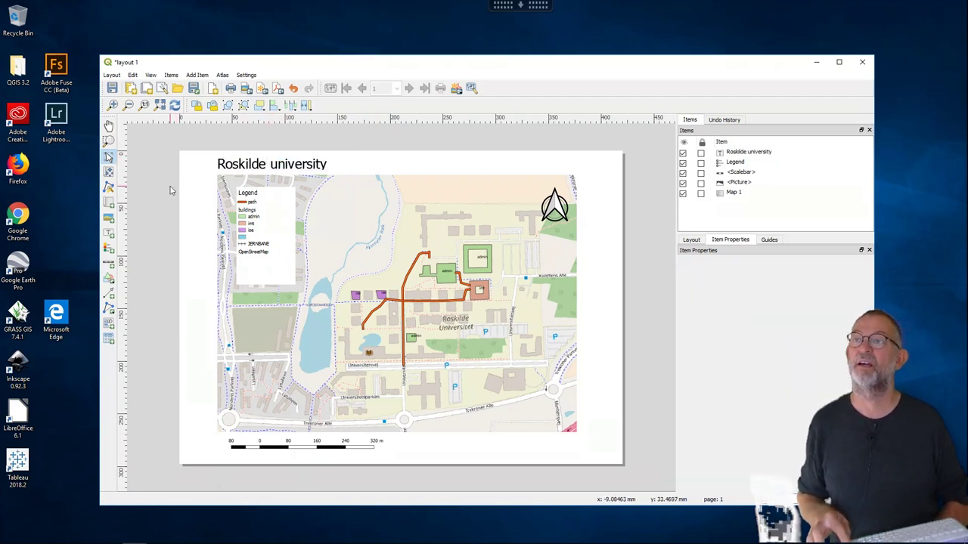
- Export the layout as a PDF to the Desktop, replacing the existing file ruc.pdf
click(278, 89)
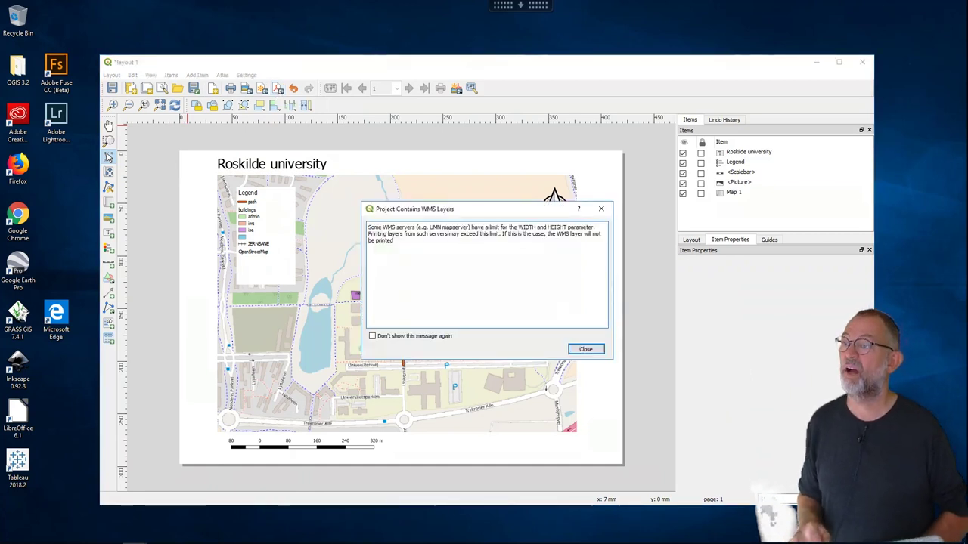
click(585, 350)
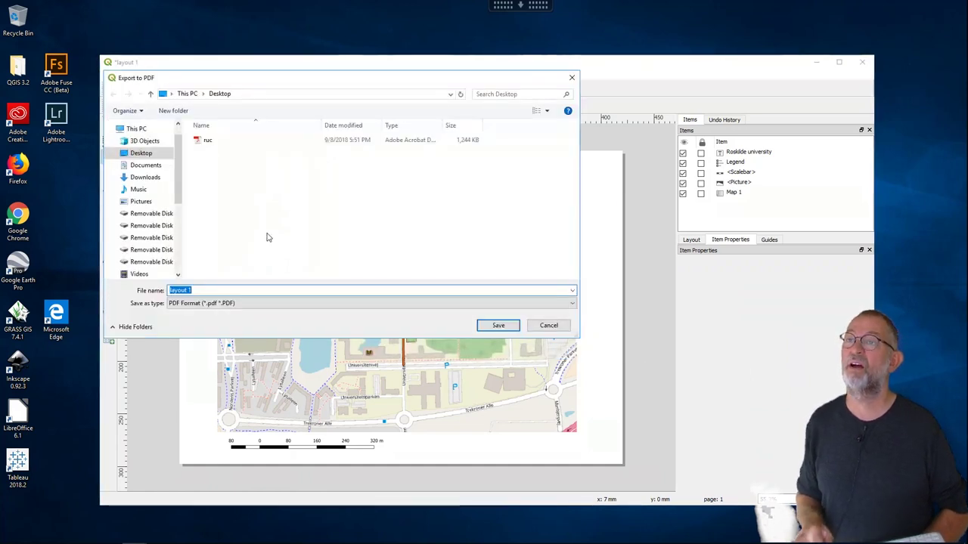
click(217, 142)
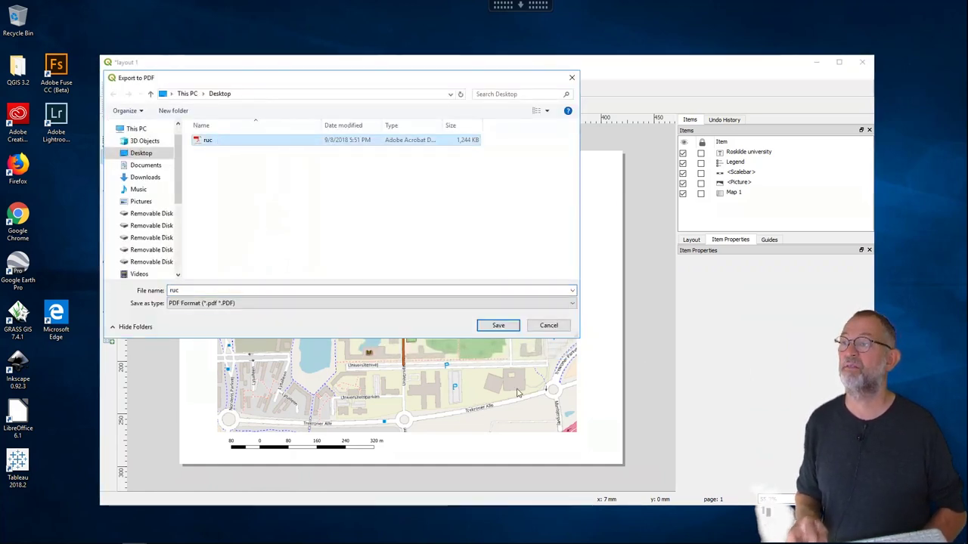
click(513, 325)
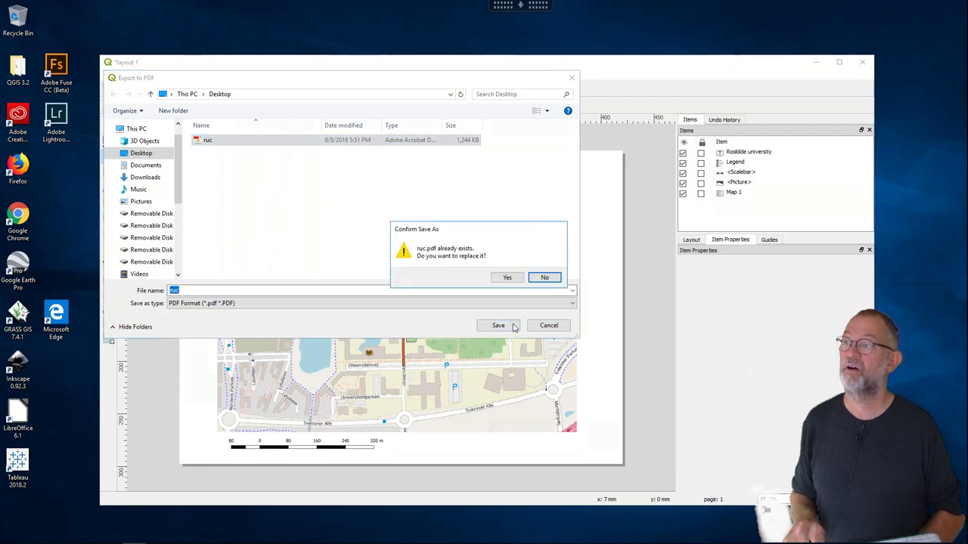
click(512, 279)
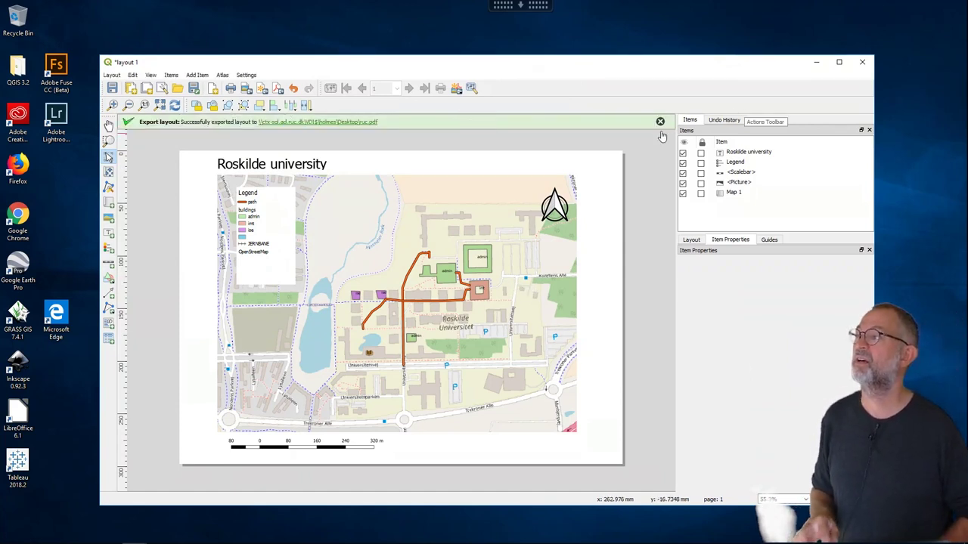
- Minimize the layout window and open the exported ruc PDF from the desktop in Adobe Acrobat Pro DC
click(814, 64)
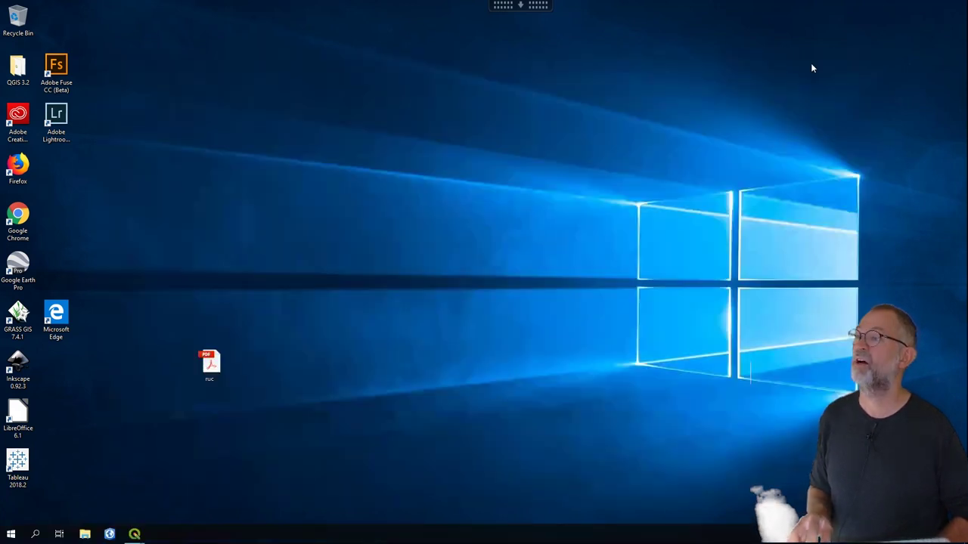
double_click(211, 365)
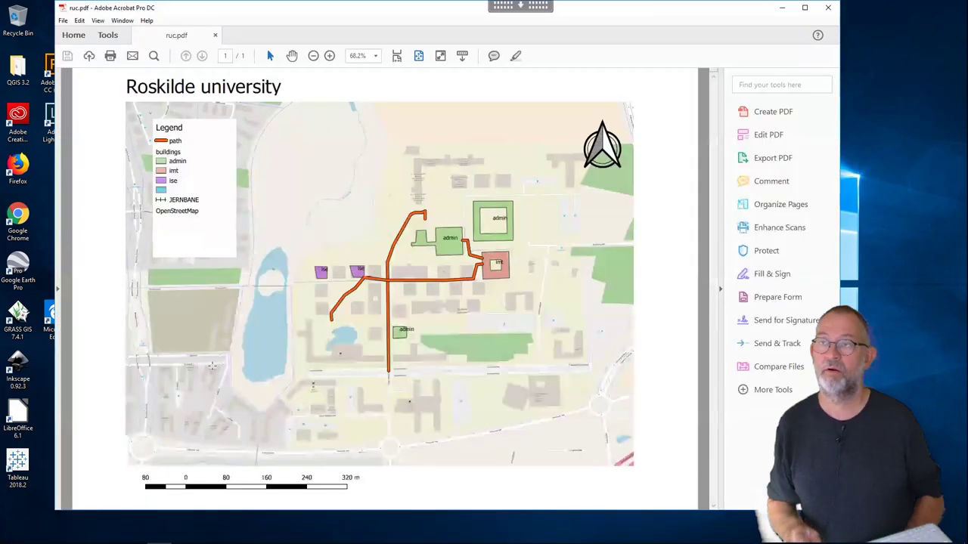